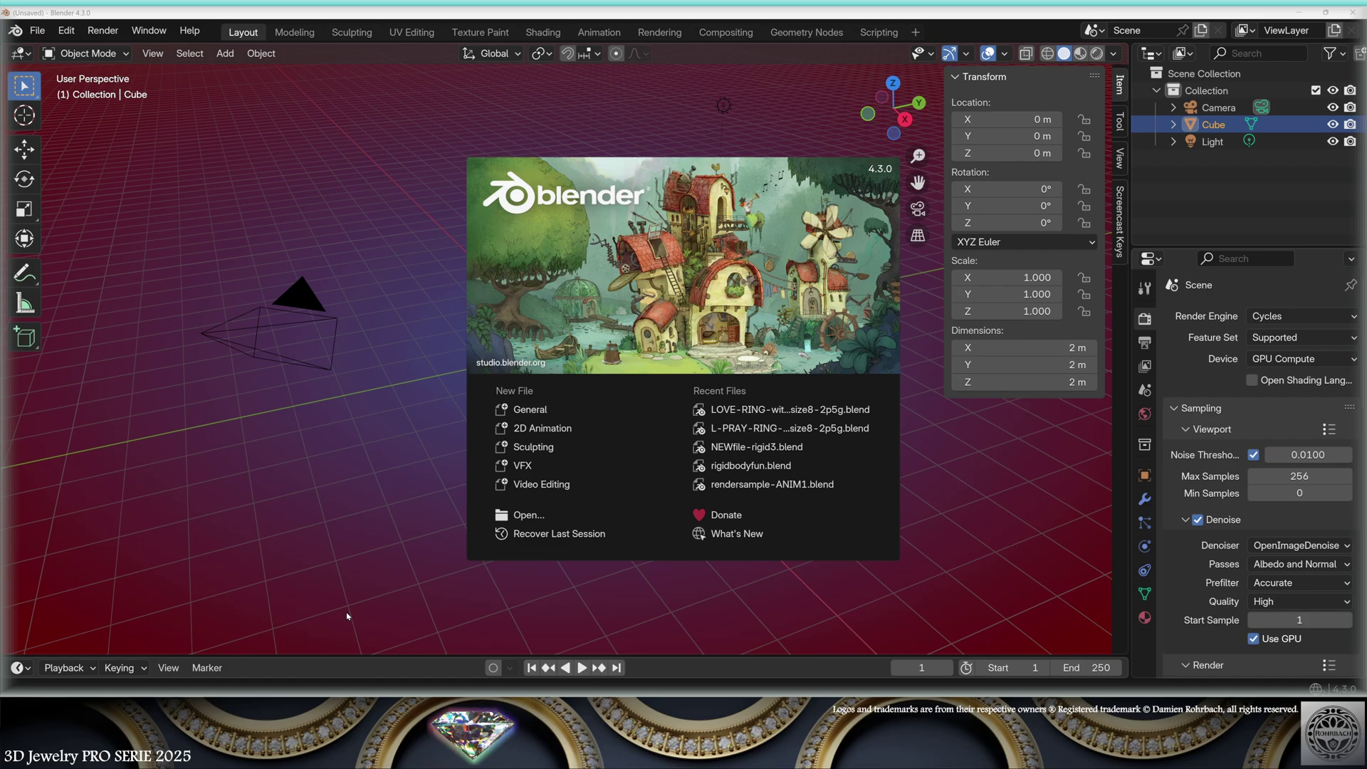
In front view, add a mesh plane and delete all of its vertices in Edit Mode
key(KP_1)
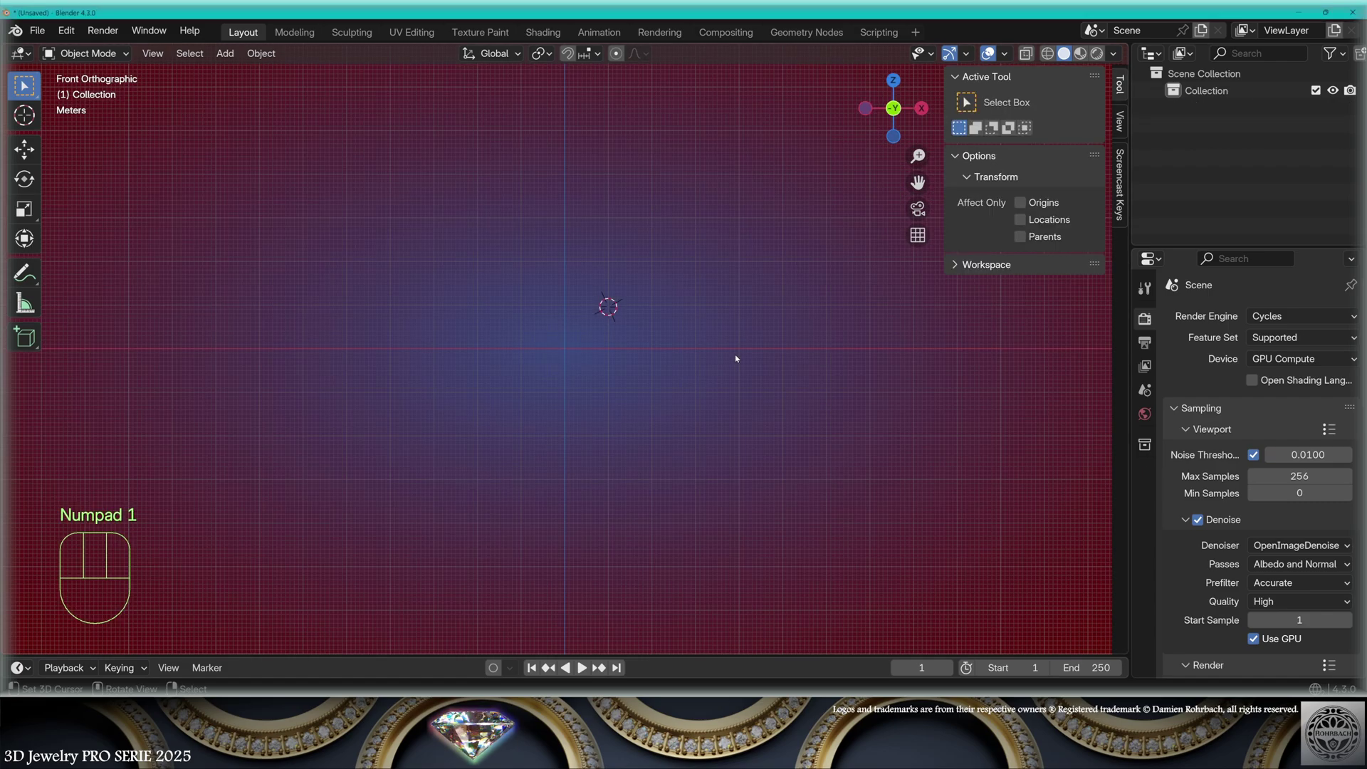
click(225, 53)
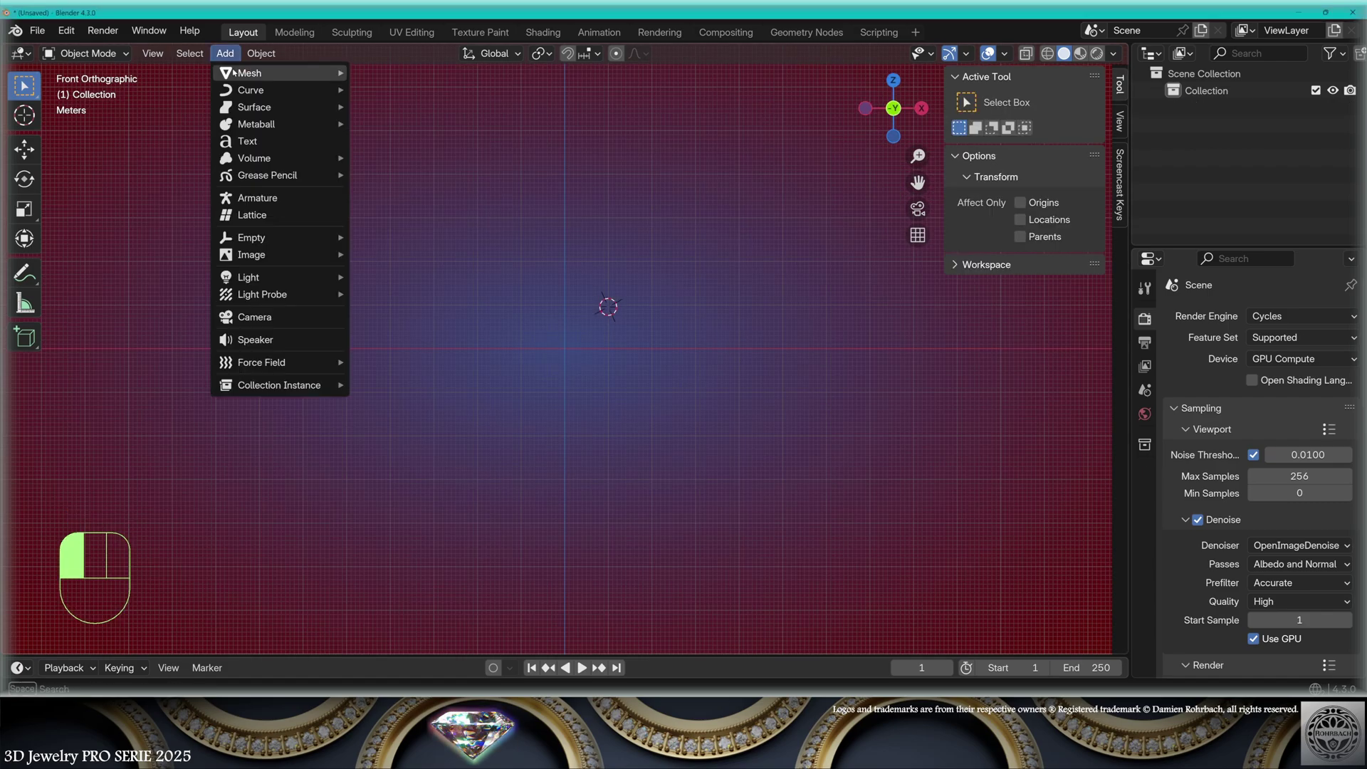
mouse_move(235, 69)
click(434, 77)
key(Tab)
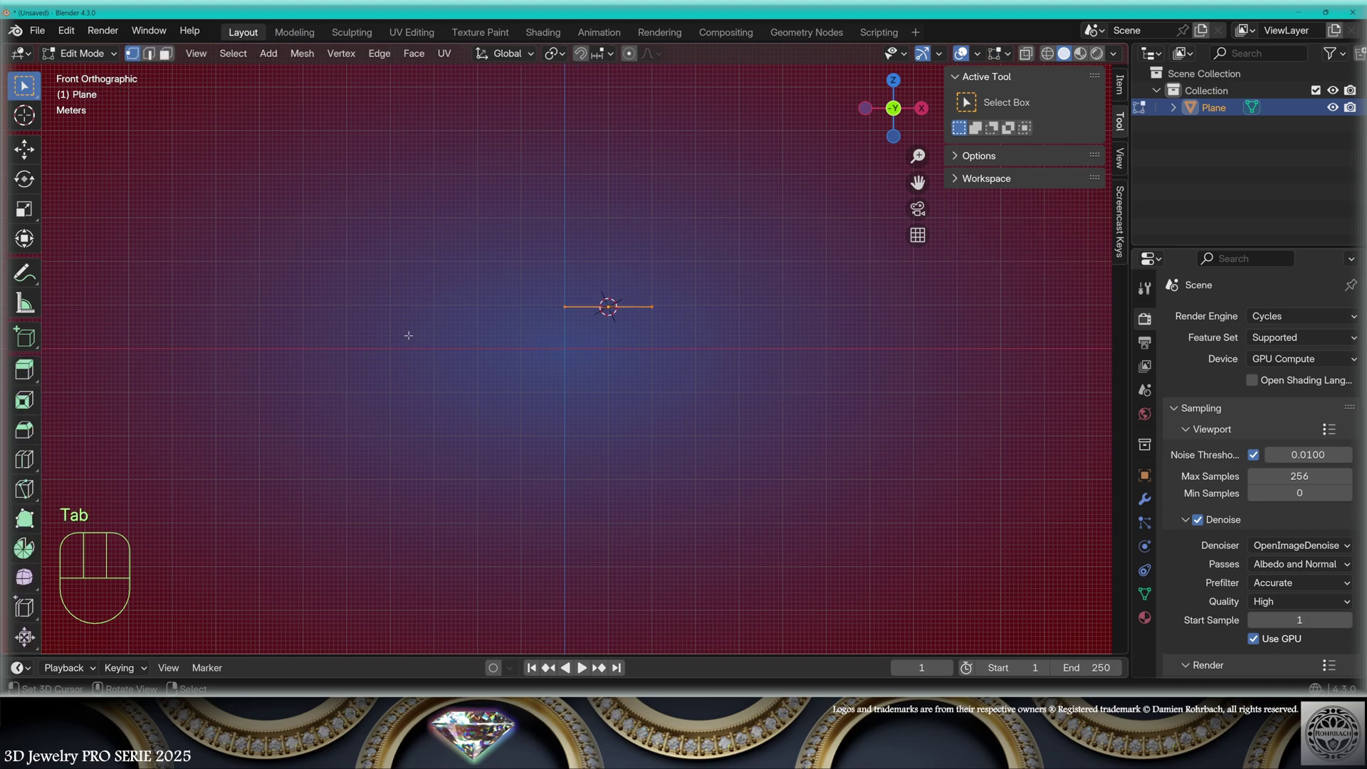
key(Delete)
click(413, 335)
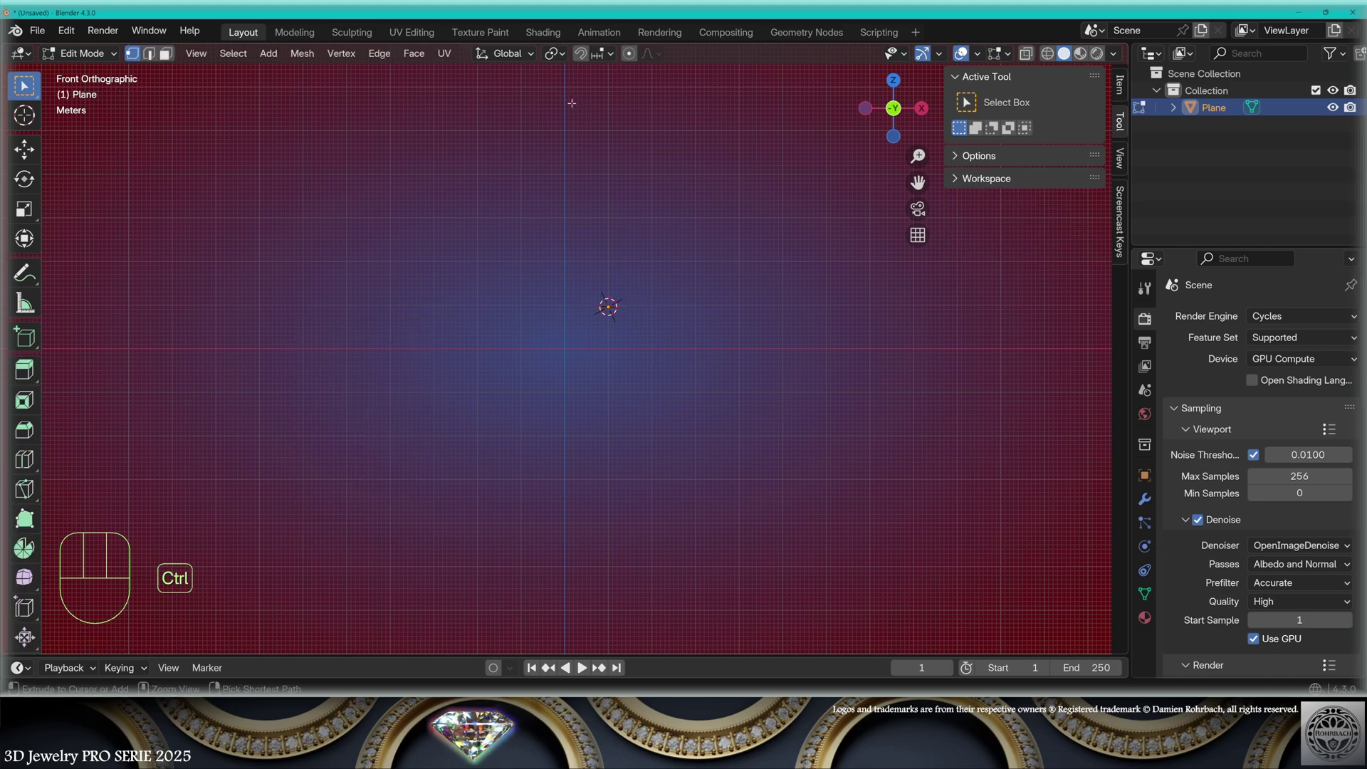
Extrude a chain of vertices from high on the Z axis outward and back down to the axis, outlining a half-teardrop about 12.1 m tall
ctrl+click(564, 79)
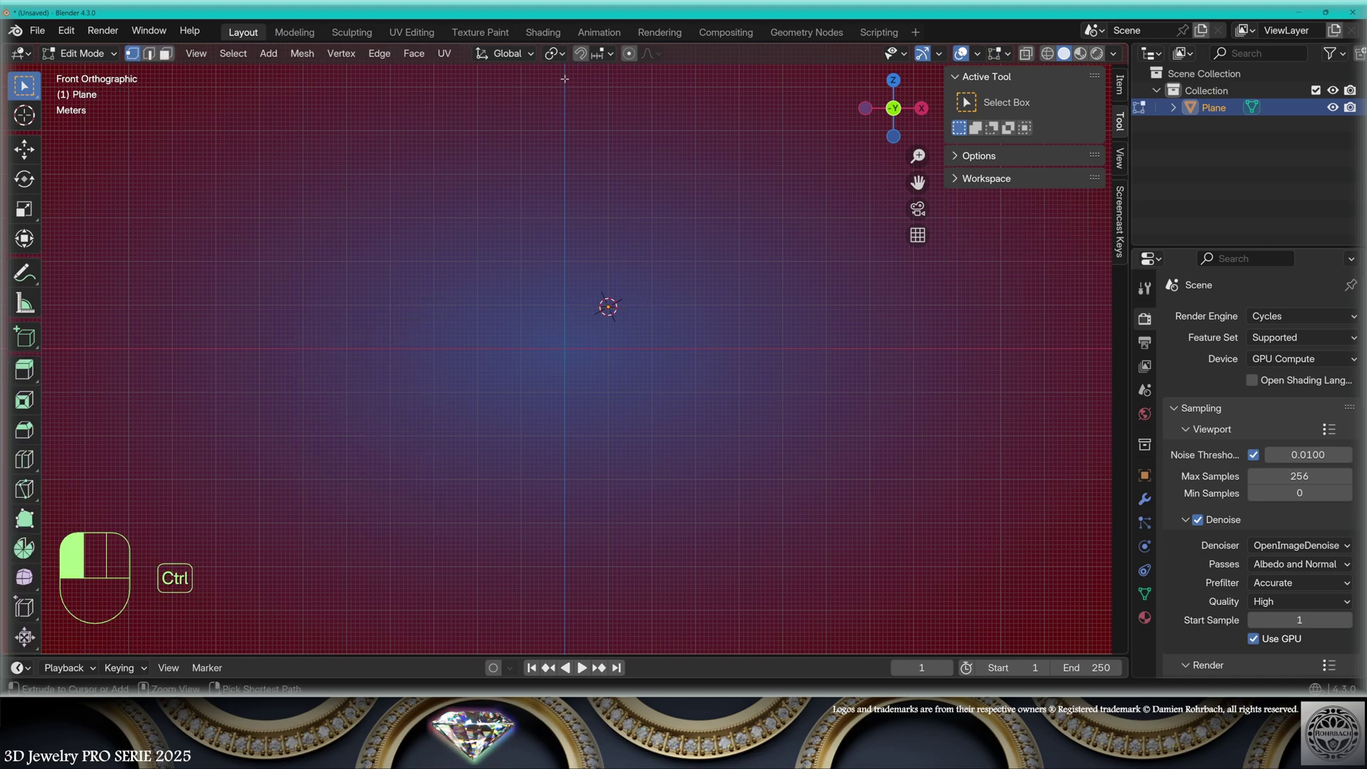
key(e)
click(622, 145)
key(e)
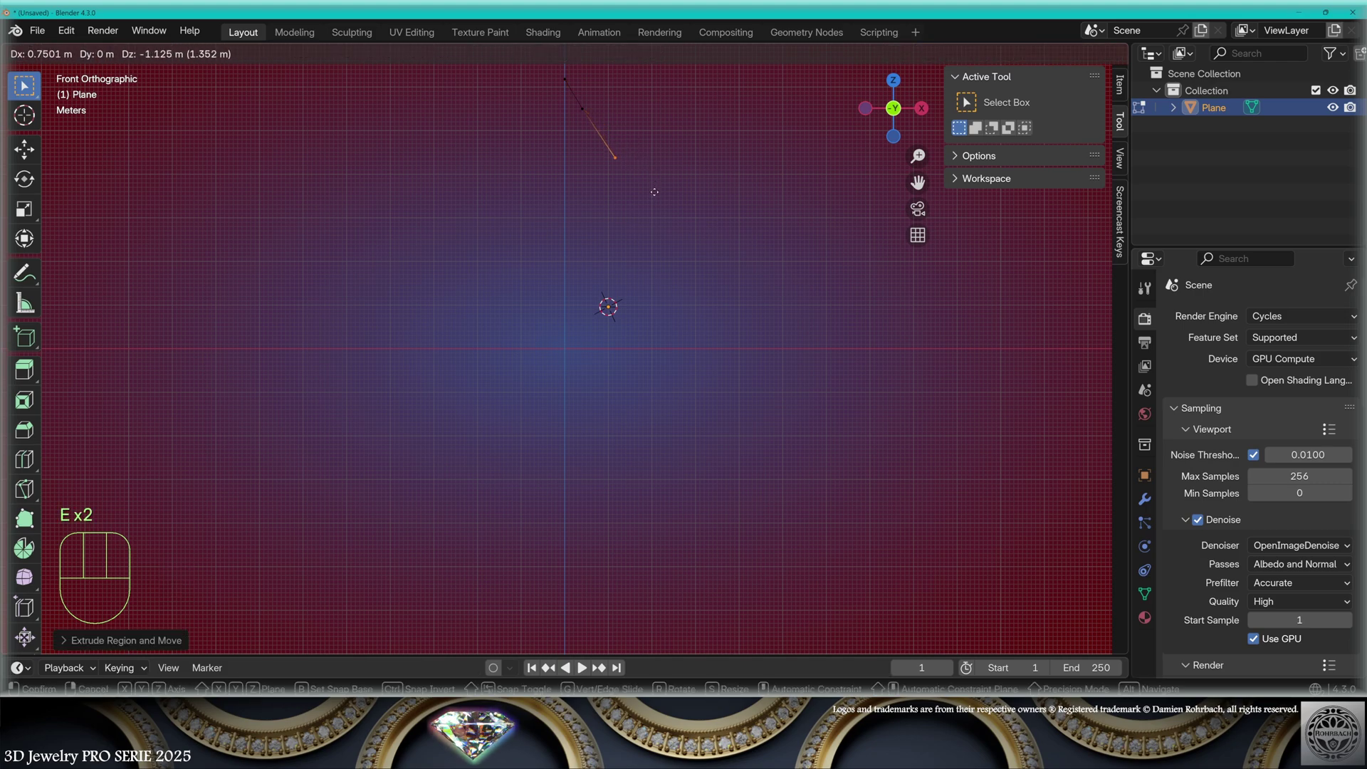
click(650, 178)
key(e)
click(684, 227)
key(e)
click(711, 277)
key(e)
click(730, 317)
key(e)
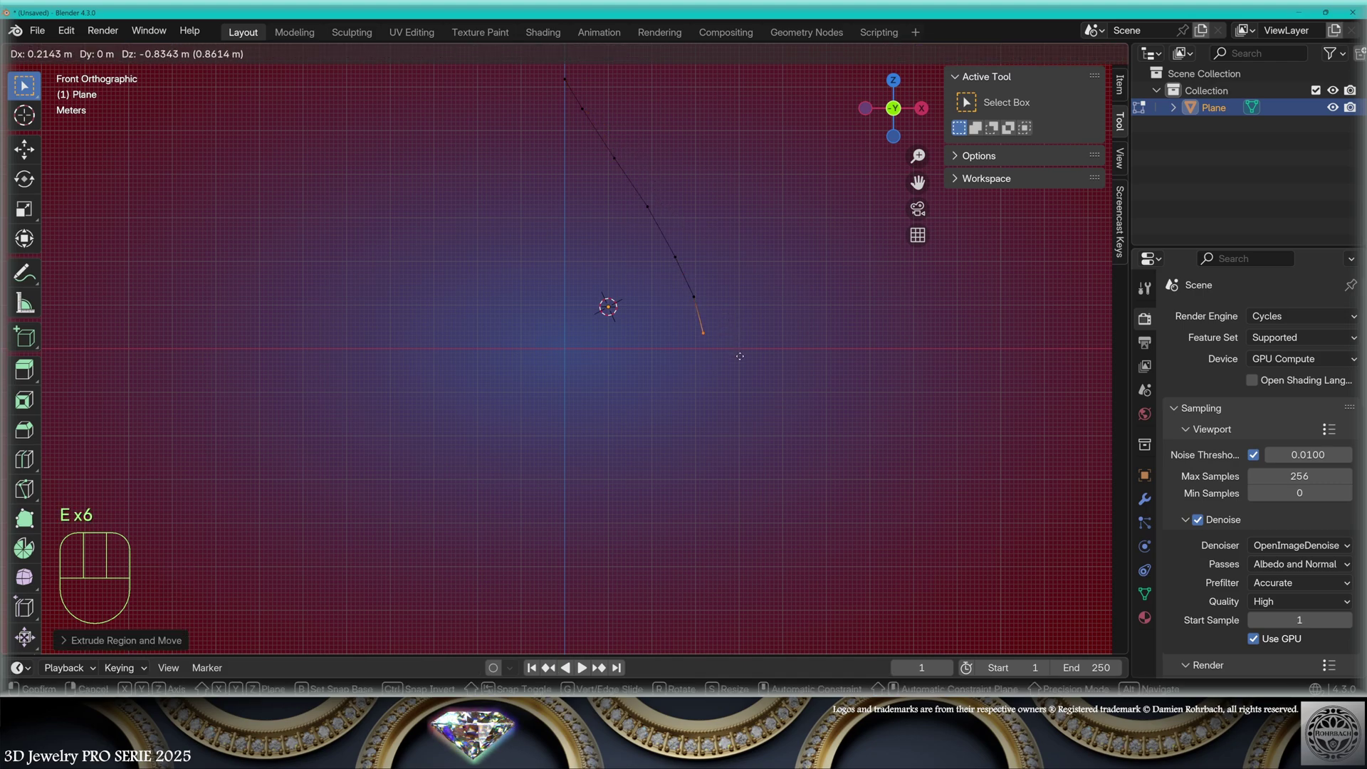
click(740, 371)
key(e)
click(743, 431)
key(e)
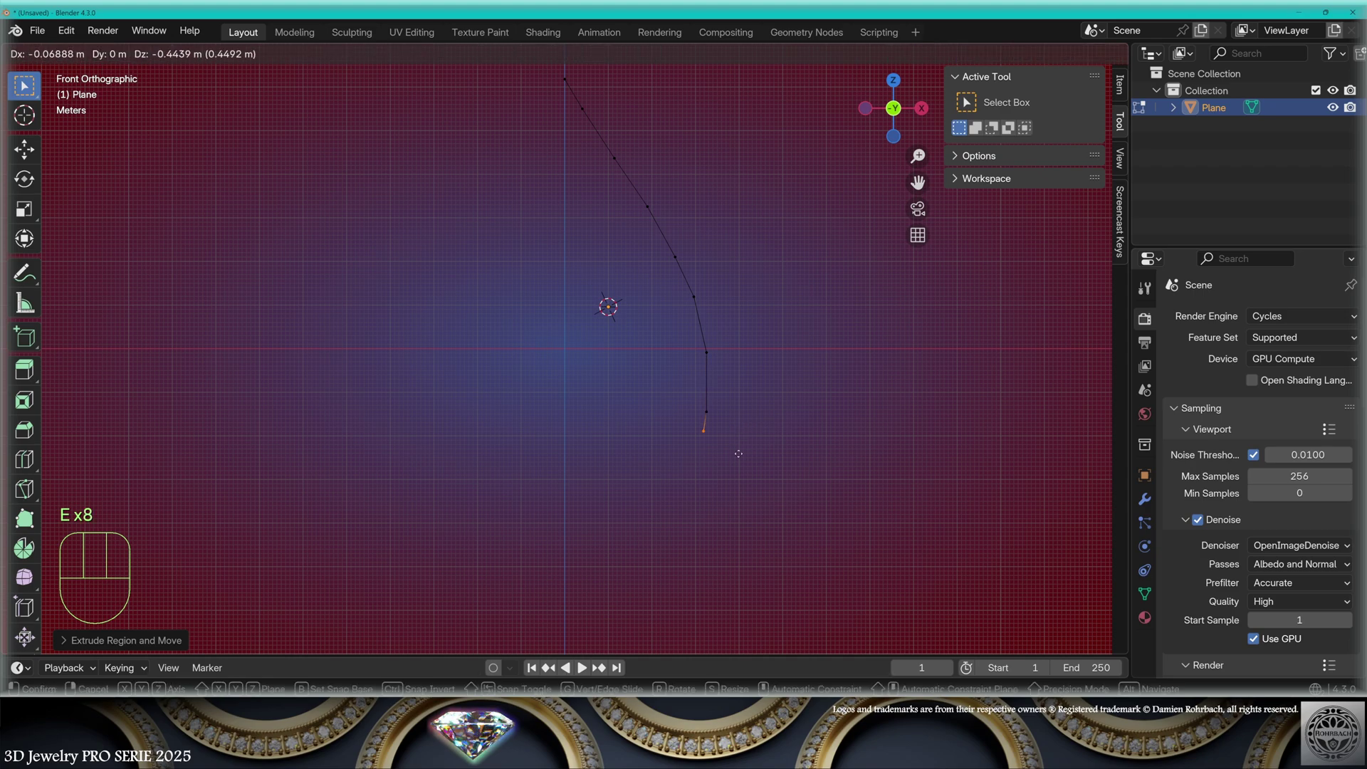
click(728, 481)
key(e)
click(704, 526)
key(e)
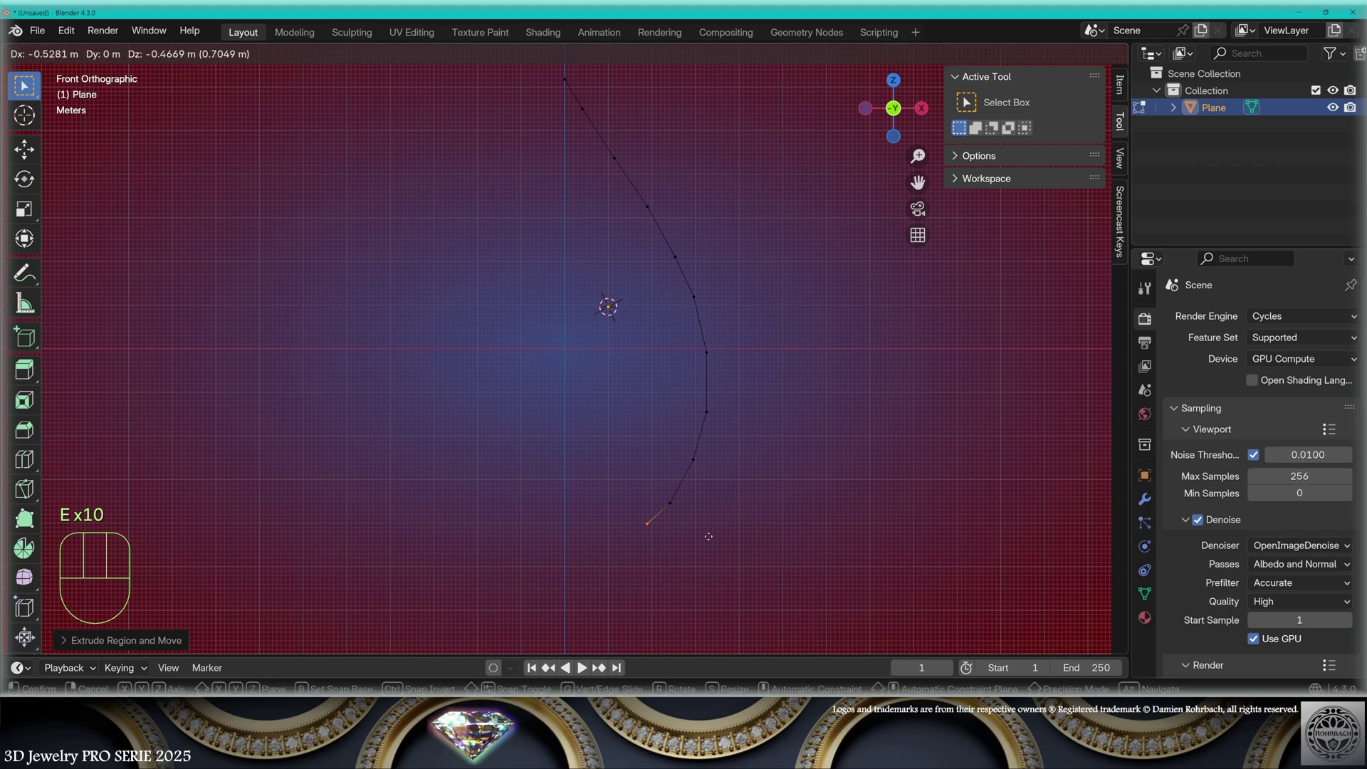
click(672, 563)
key(e)
click(680, 580)
key(e)
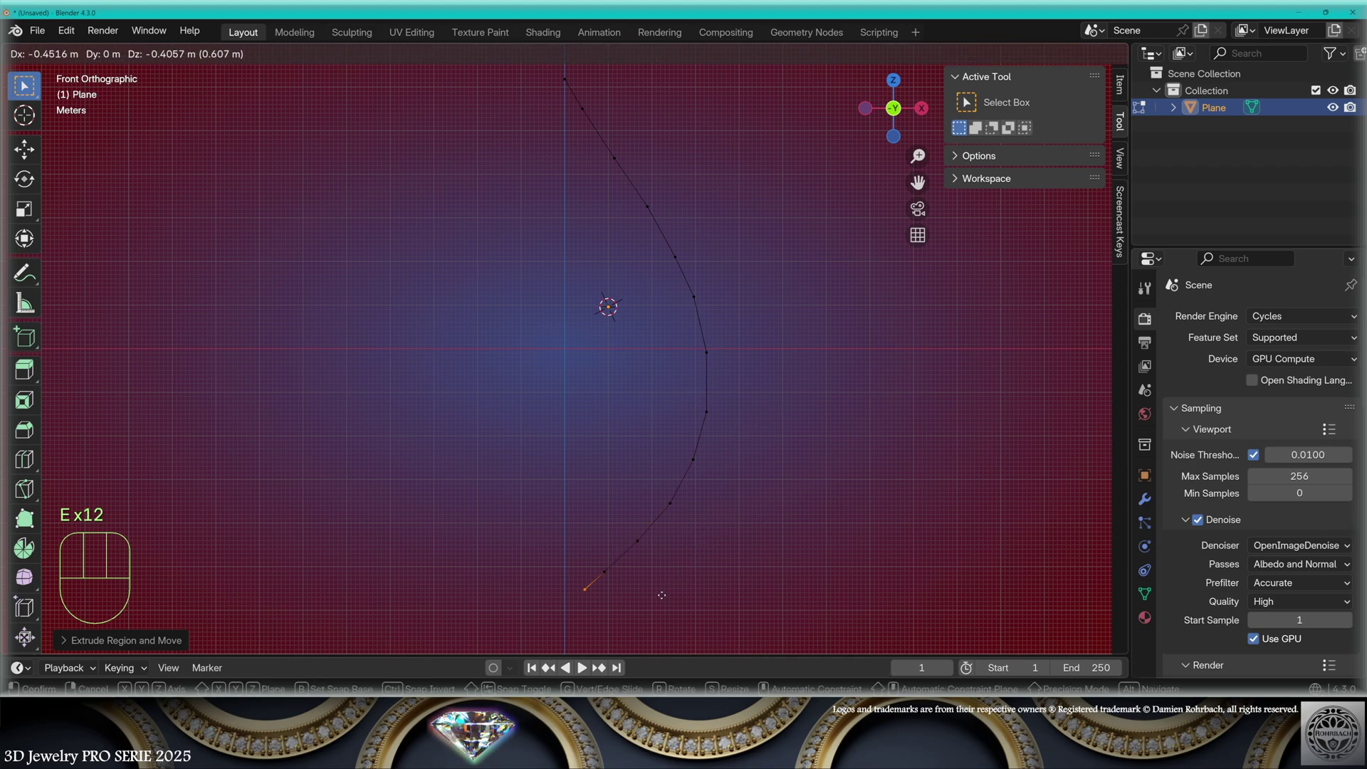
click(657, 599)
key(e)
click(642, 613)
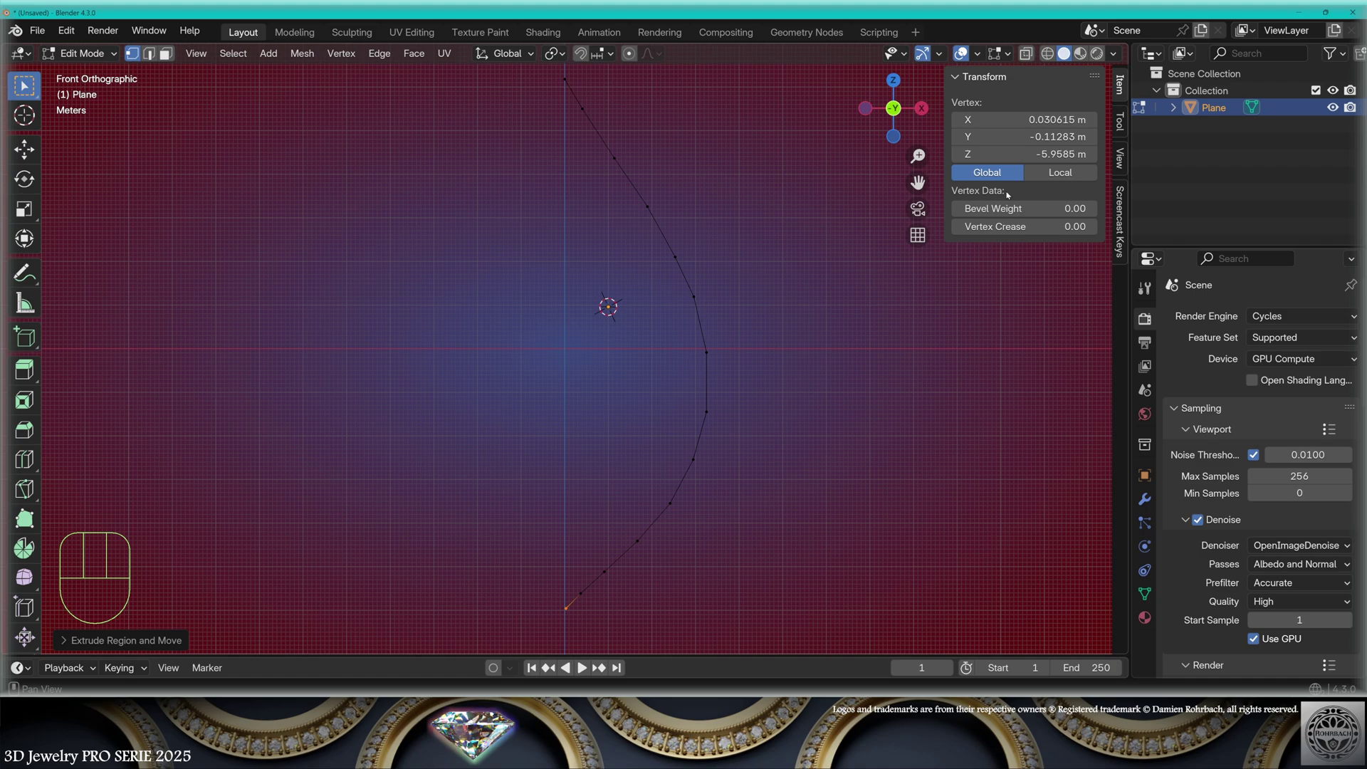
Set the X coordinate of the profile's lowest vertex to 0 m and select the topmost vertex to check its position
click(1011, 120)
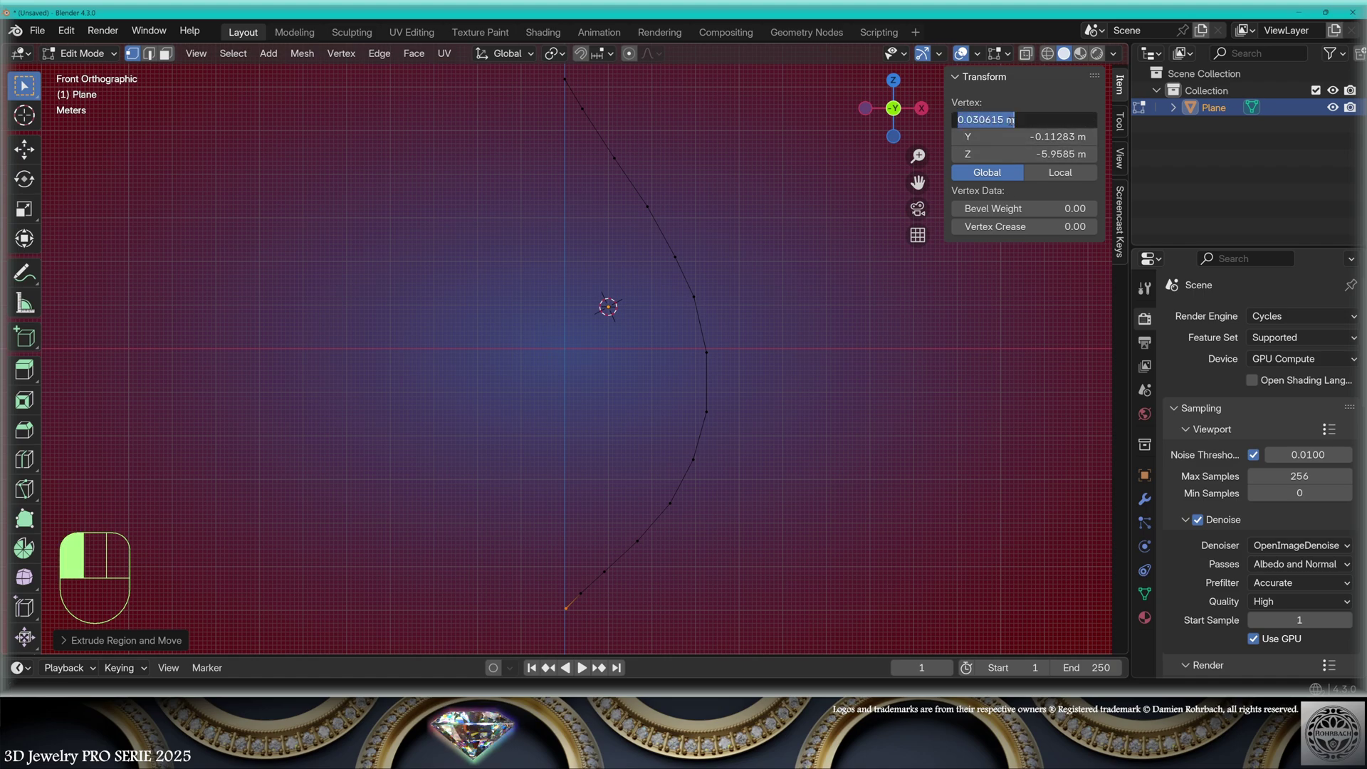
text(0)
key(Return)
text(0)
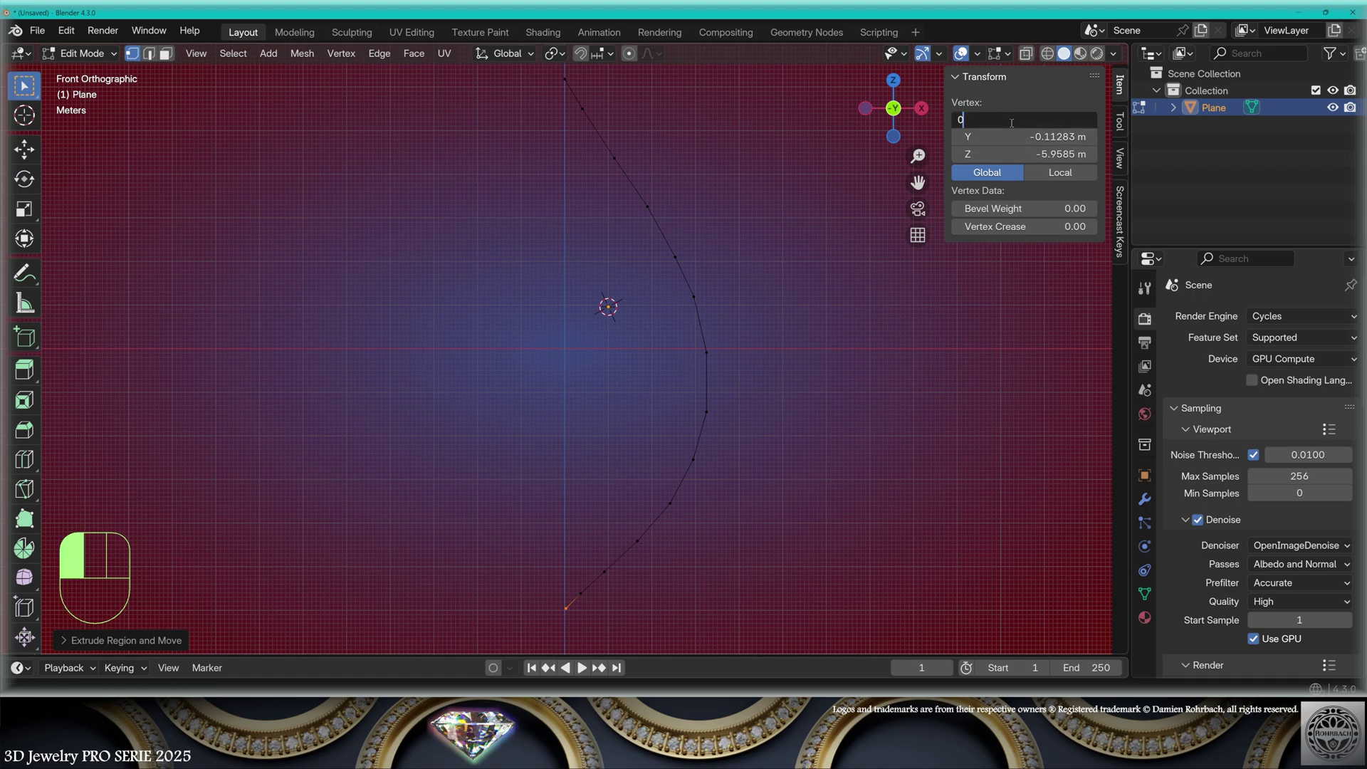
key(Return)
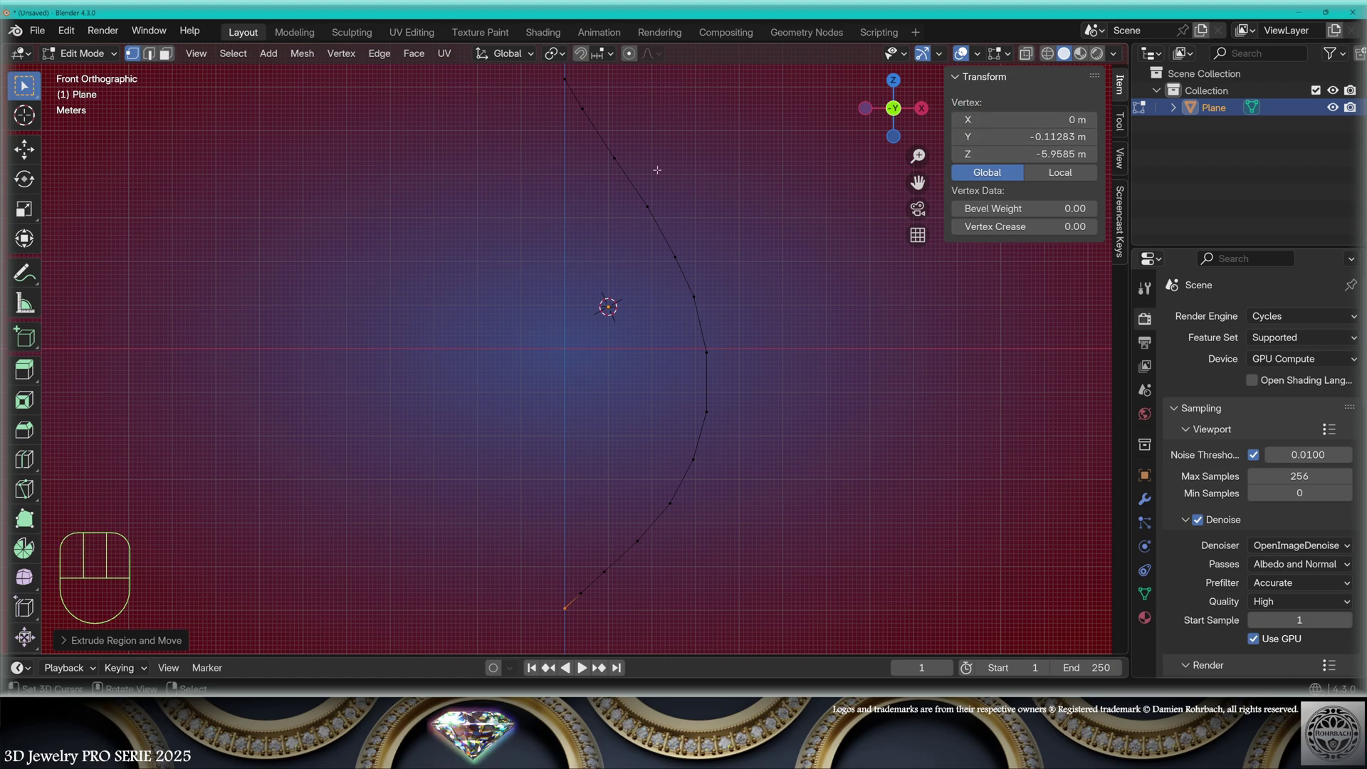
click(567, 82)
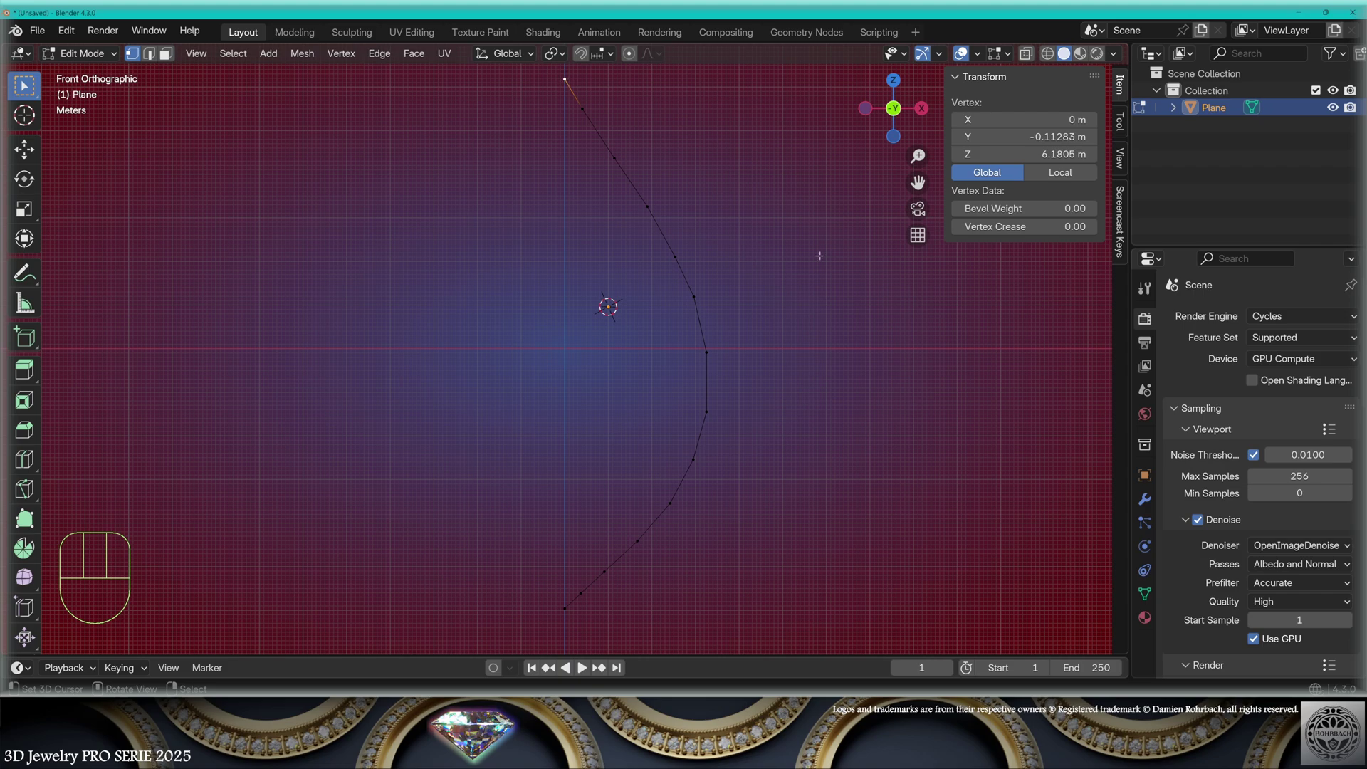
Select all vertices of the profile and set their median Y coordinate to 0
key(a)
click(1025, 137)
text(0)
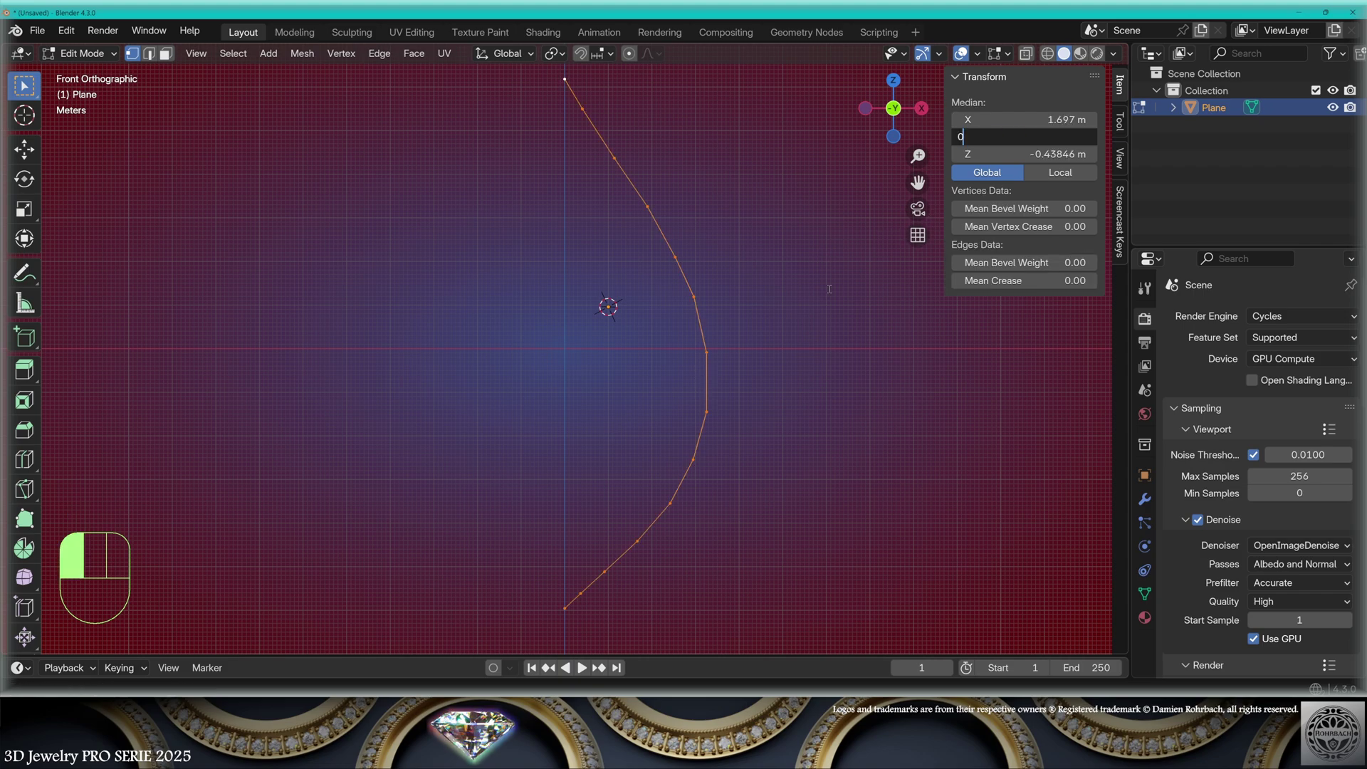
click(828, 288)
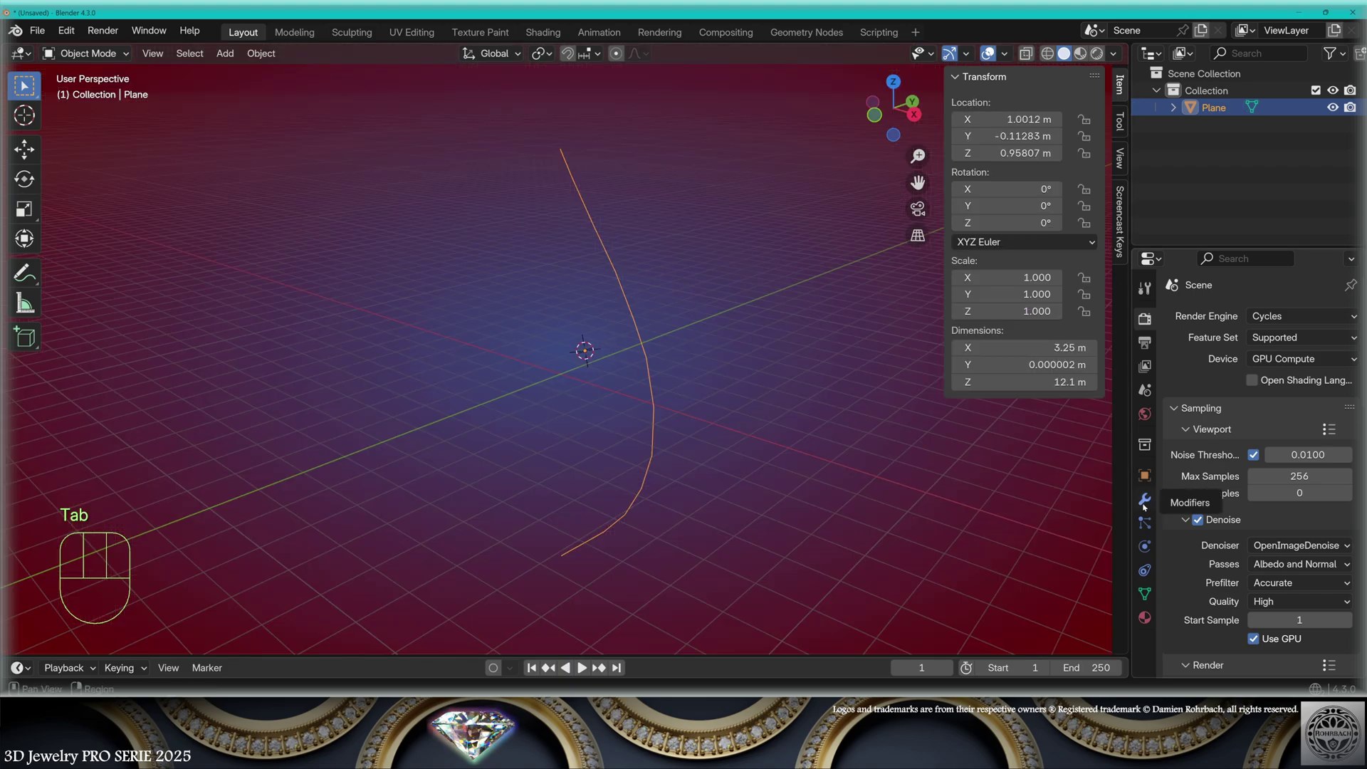
Add a Screw modifier to the profile and apply all of the object's transforms
click(1144, 499)
click(1225, 316)
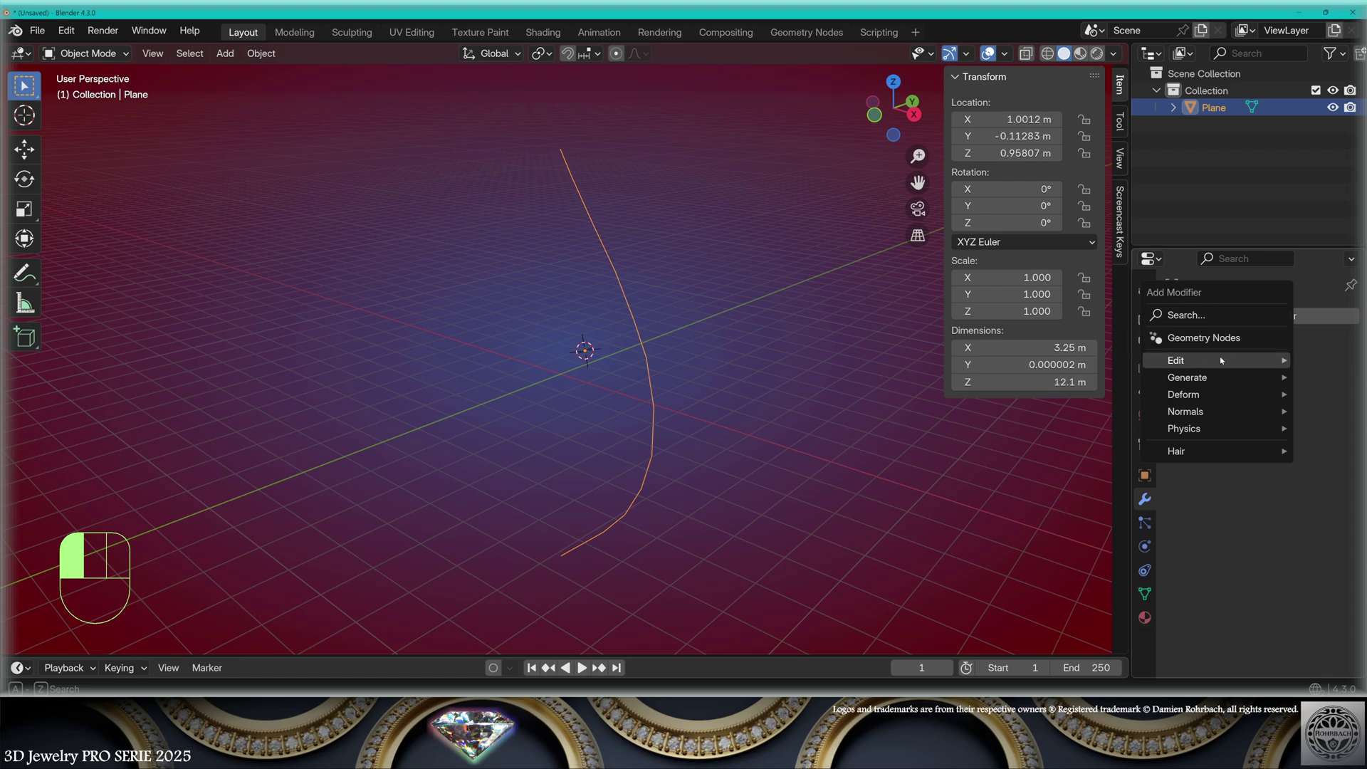
mouse_move(1203, 378)
click(1070, 265)
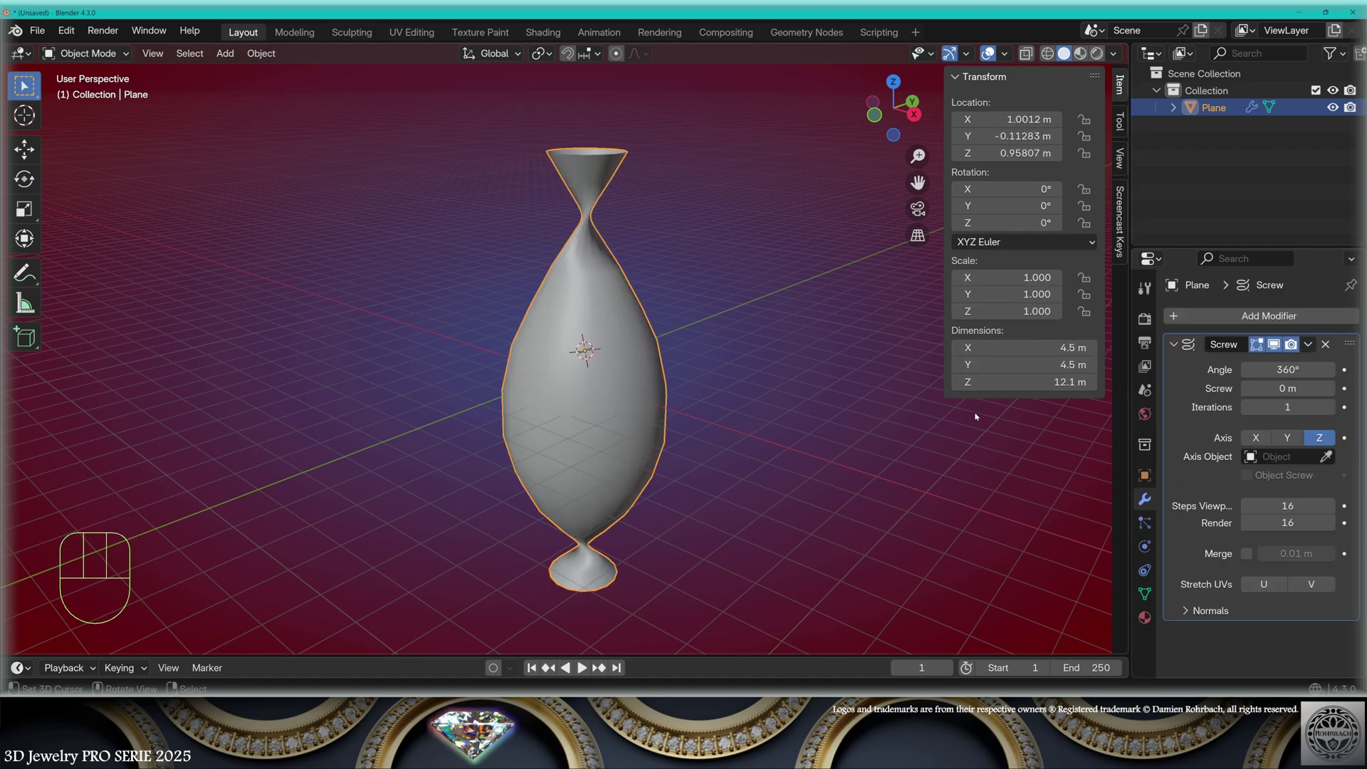
middle_drag(840, 427, 809, 420)
key(ctrl+a)
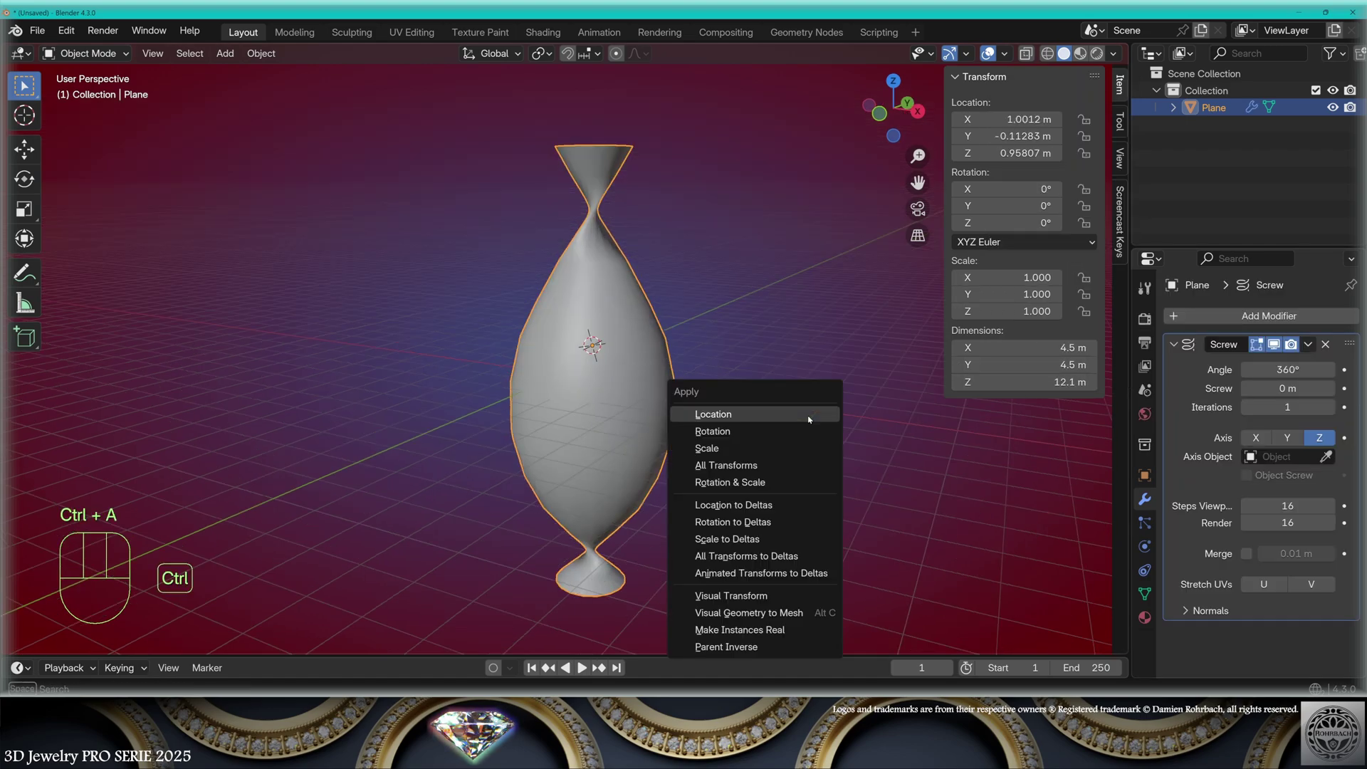
click(767, 465)
Set both the viewport and render steps of the Screw modifier to 80
drag(1287, 506, 1287, 523)
text(80)
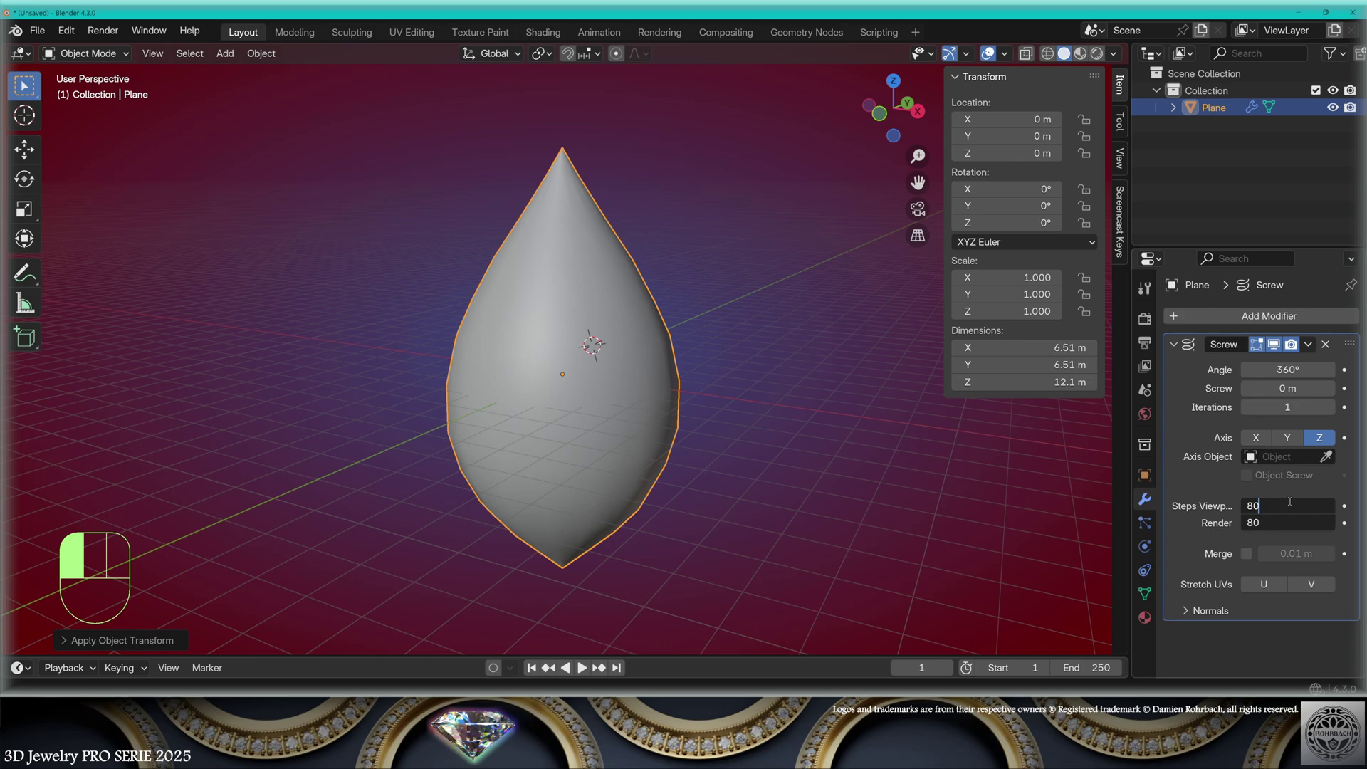
key(Return)
Add a Subdivision Surface modifier with both viewport and render levels set to 3
click(1253, 316)
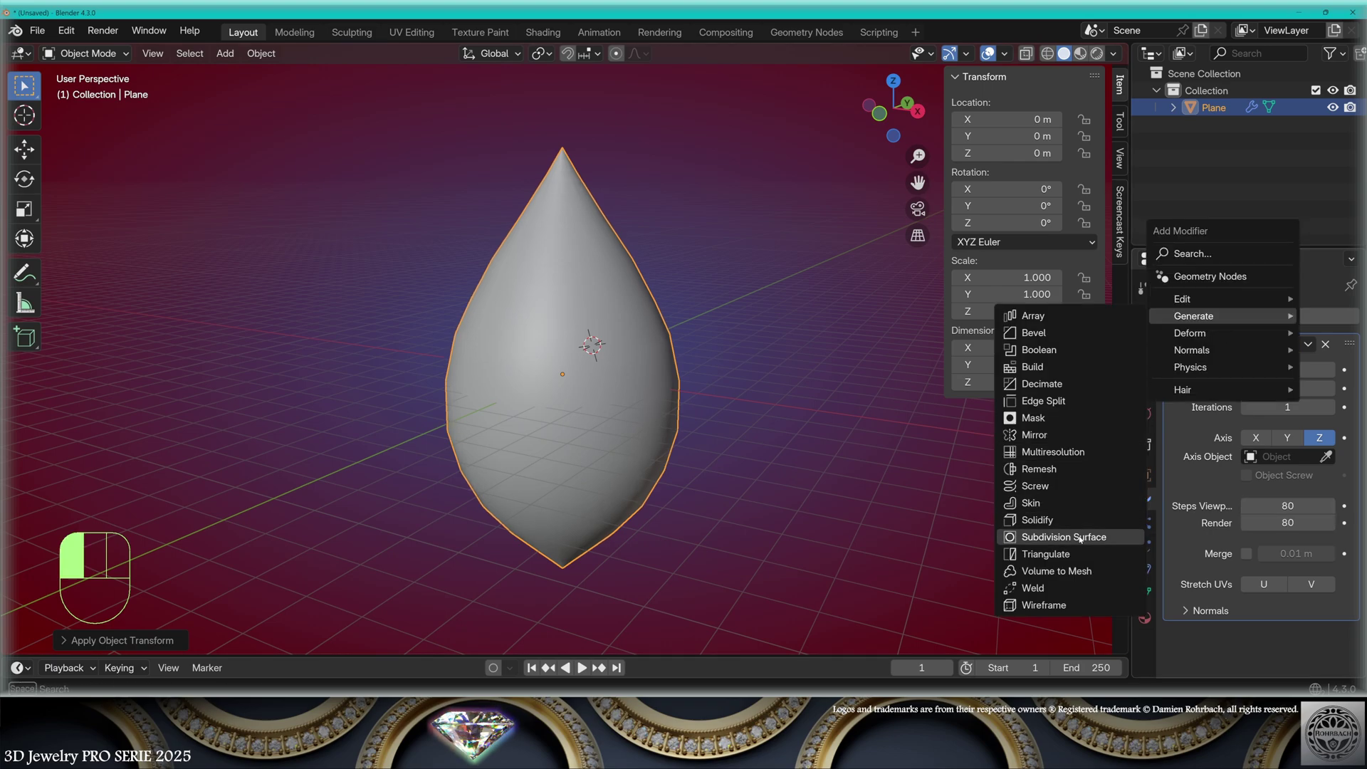
click(1068, 534)
scroll(1279, 602, down, 3)
drag(1276, 601, 1276, 619)
text(3)
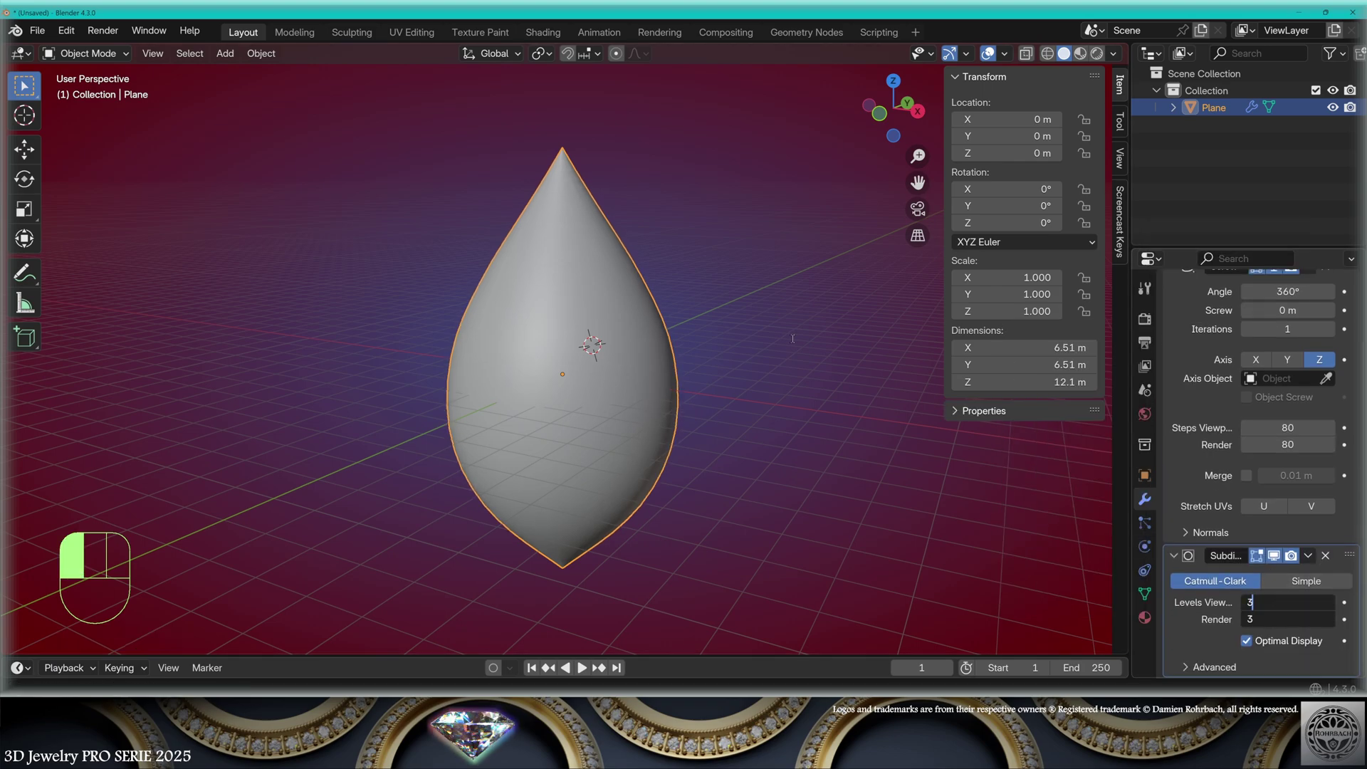
key(Return)
Rename the object EARRINGS-shape-projector and save the file
key(F2)
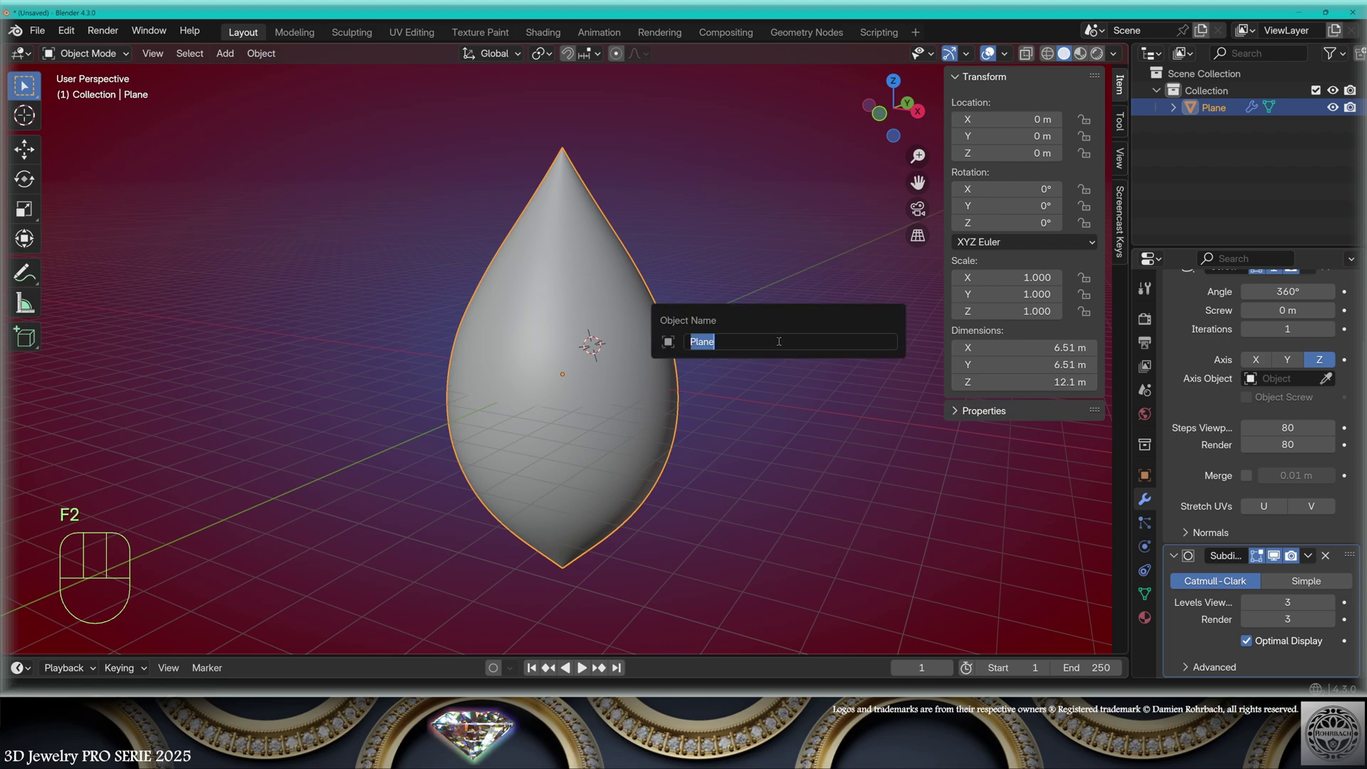
text(EARRINGS-sha)
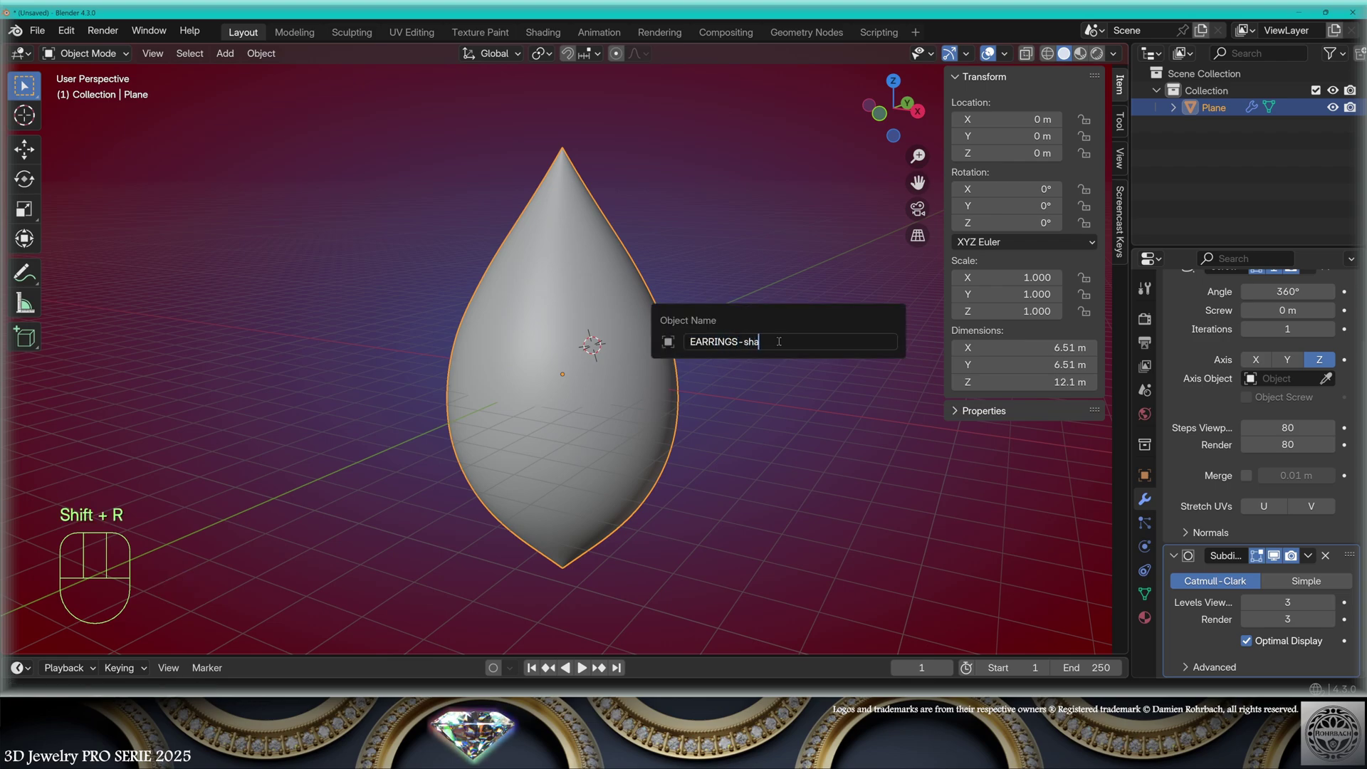
text(pe-projector)
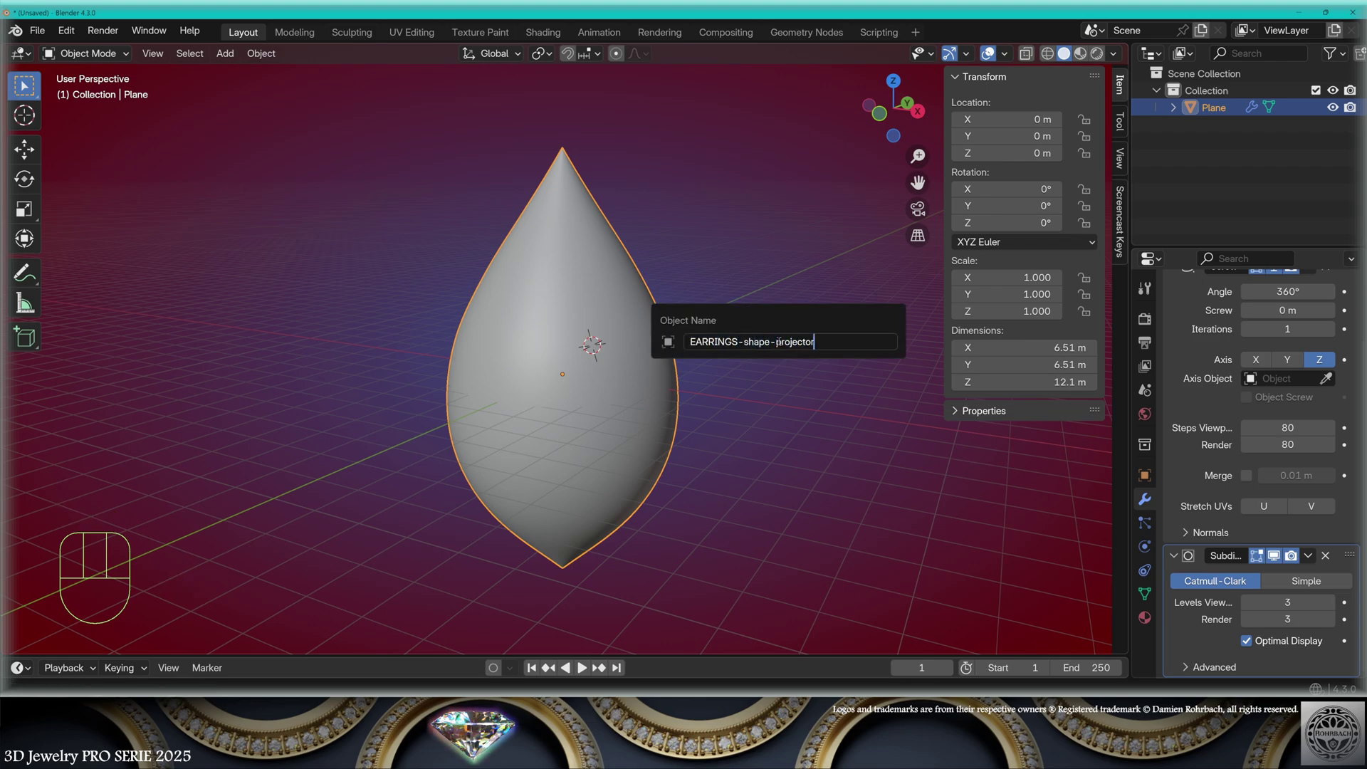
key(Return)
key(ctrl+s)
Switch the solid viewport lighting to MatCap
click(1113, 53)
click(1101, 136)
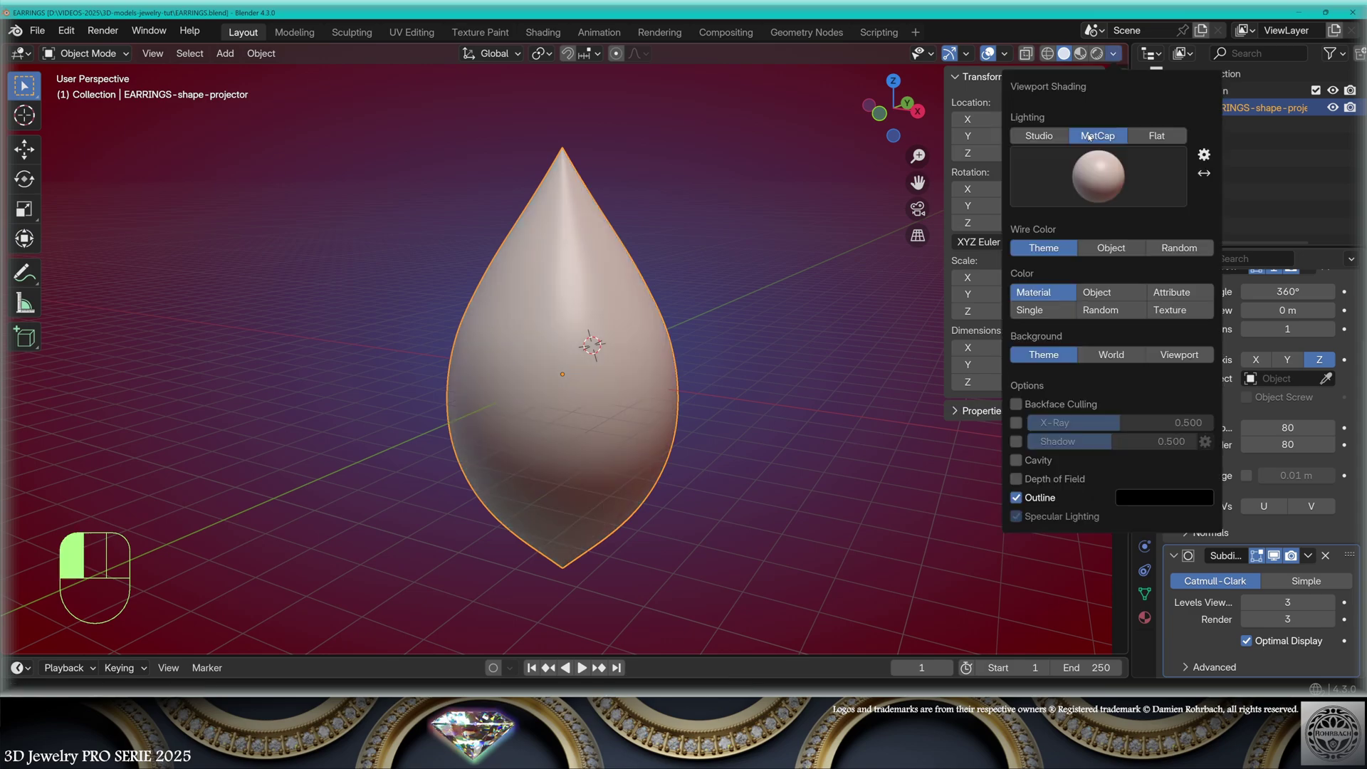
click(1100, 176)
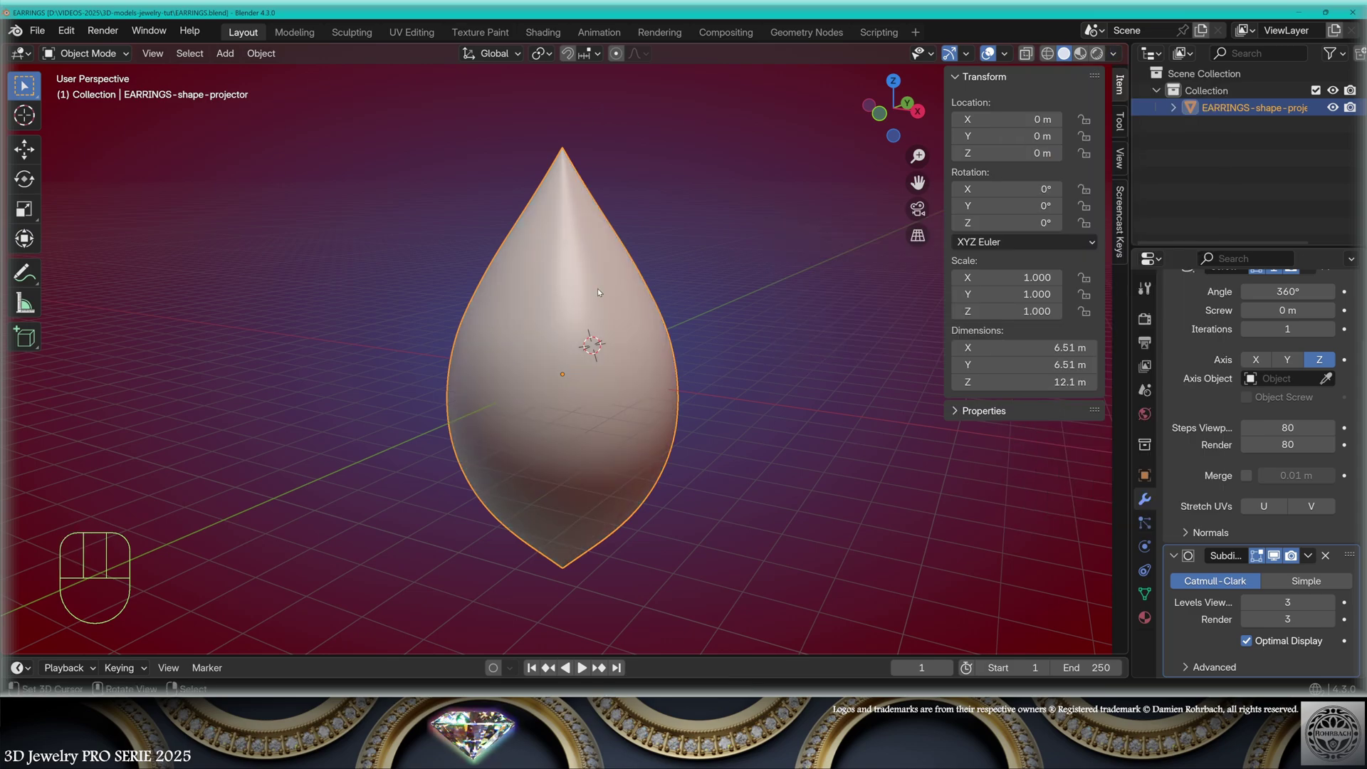
Duplicate the teardrop in place and remove the Subdivision Surface and Screw modifiers from the copy
key(shift+d)
right_click(597, 288)
click(1325, 556)
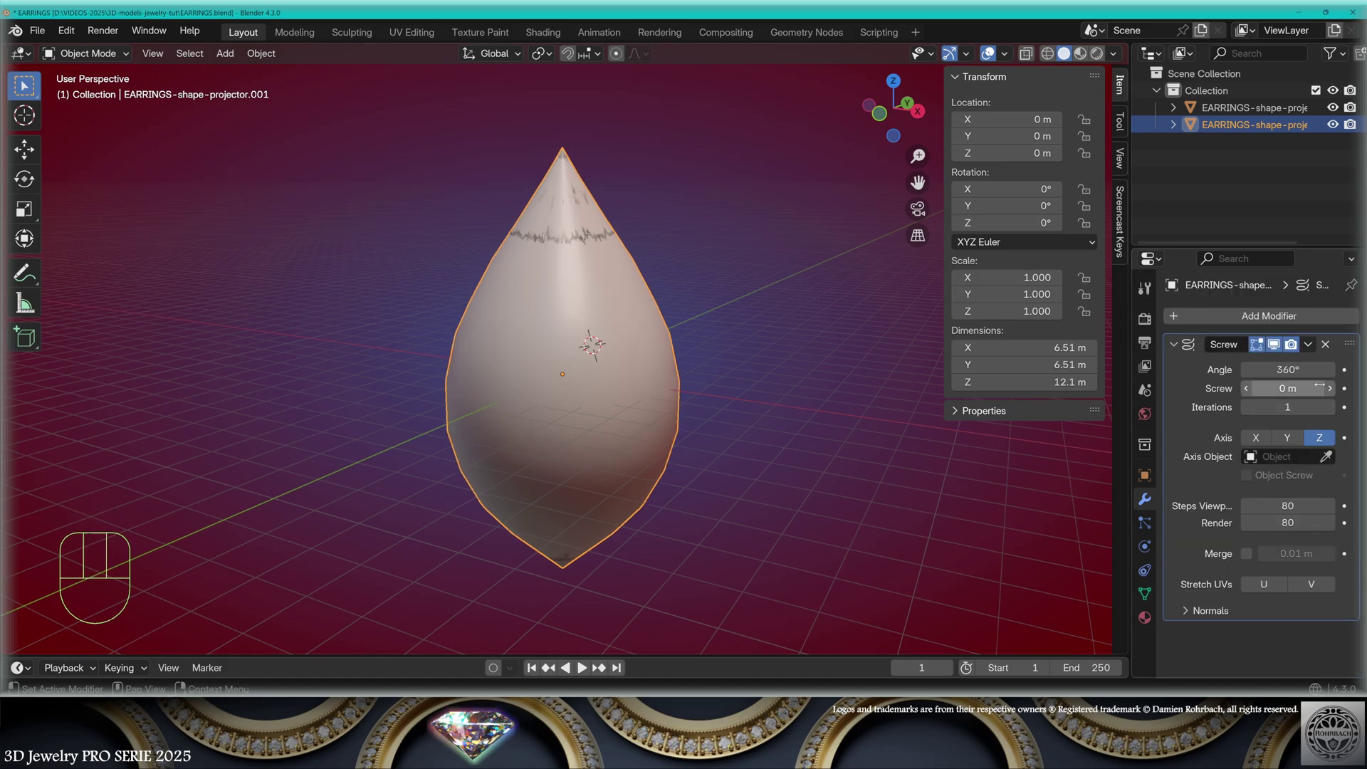
click(1325, 344)
key(Tab)
key(Tab)
Rename the duplicated profile EARRINGS-SOLID
key(F2)
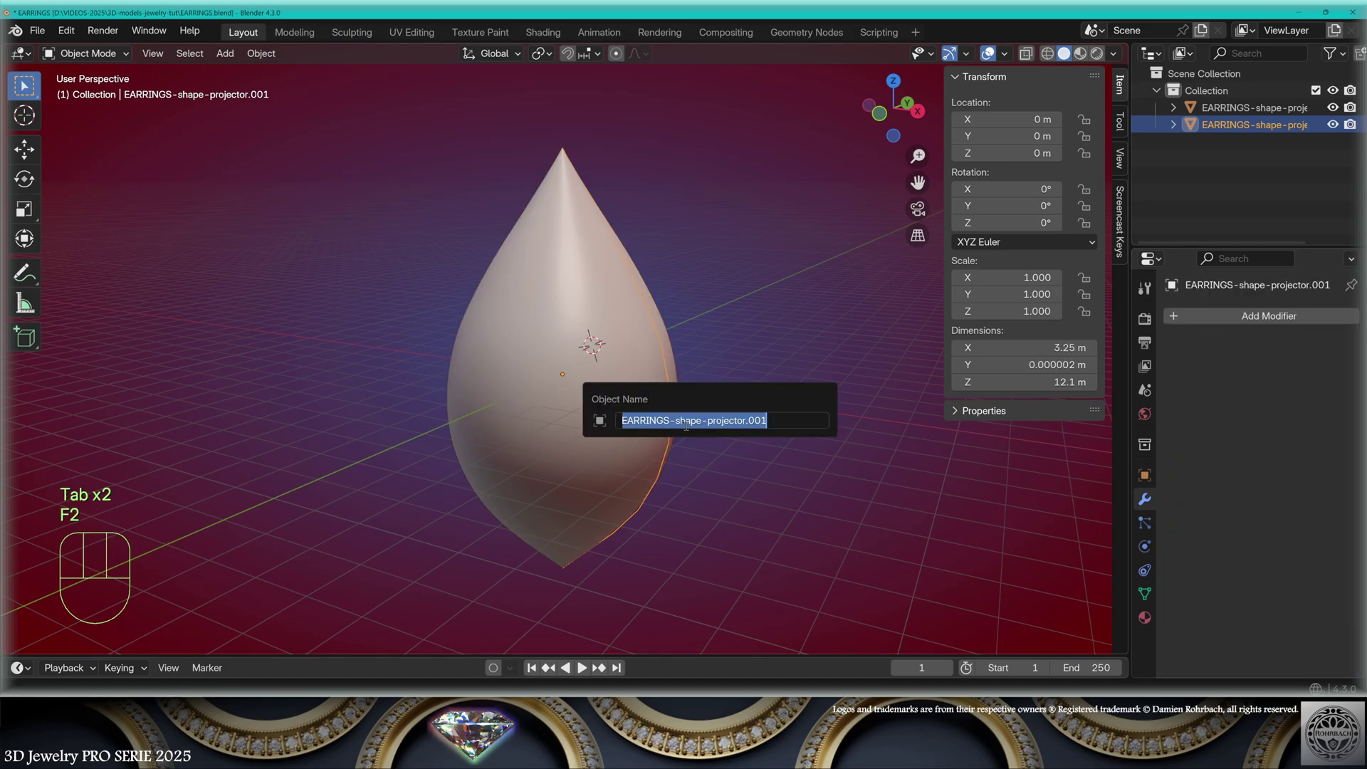
drag(674, 422, 769, 422)
text(SOLID)
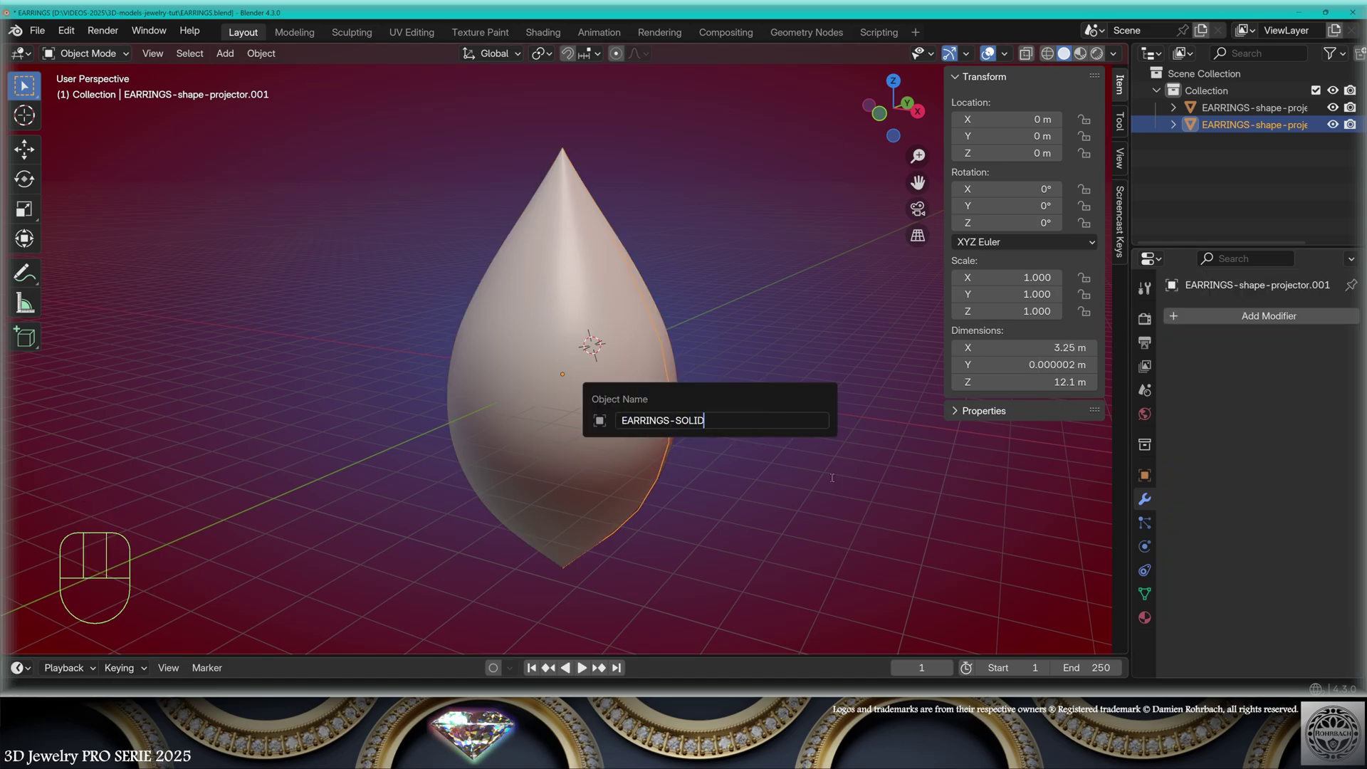
key(Return)
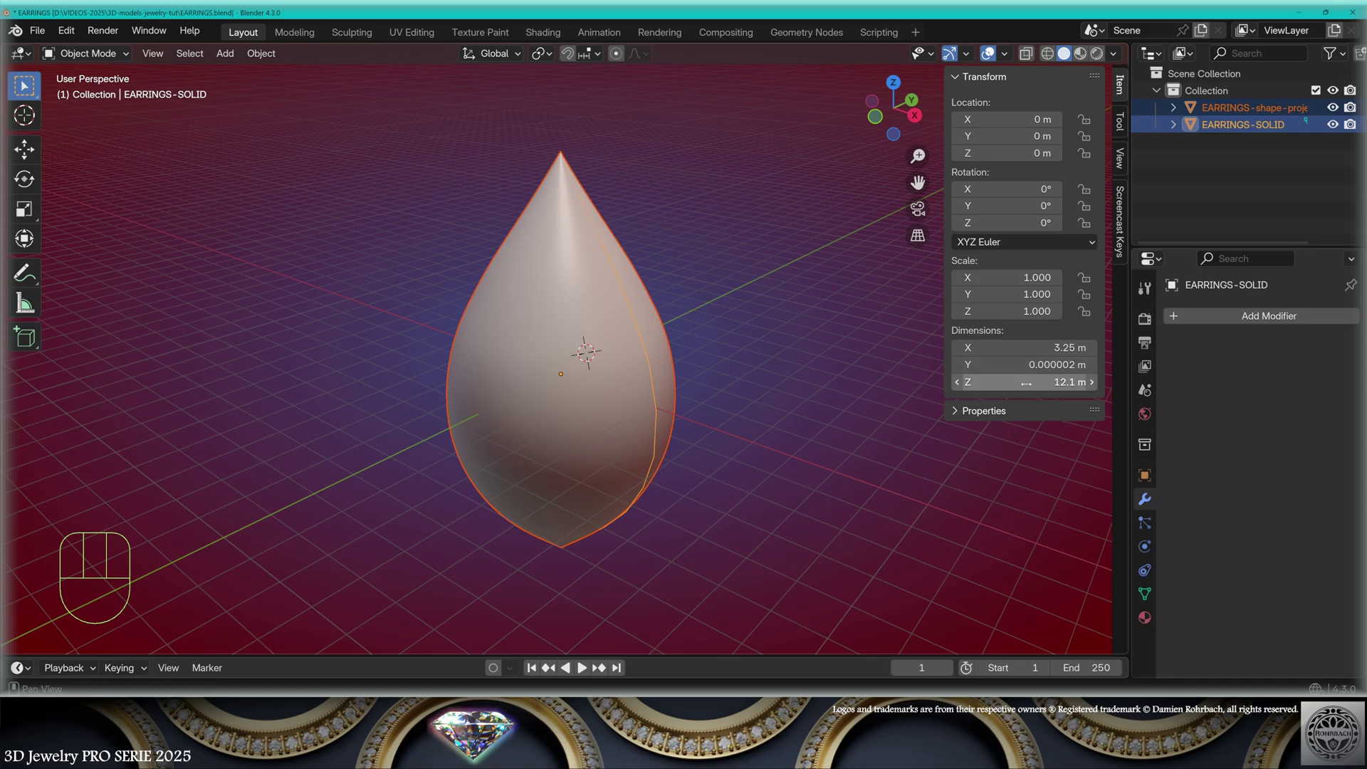
Scale both earring objects up uniformly by about 2.058 to a height of 25 m, and leave only EARRINGS-SOLID selected
key(s)
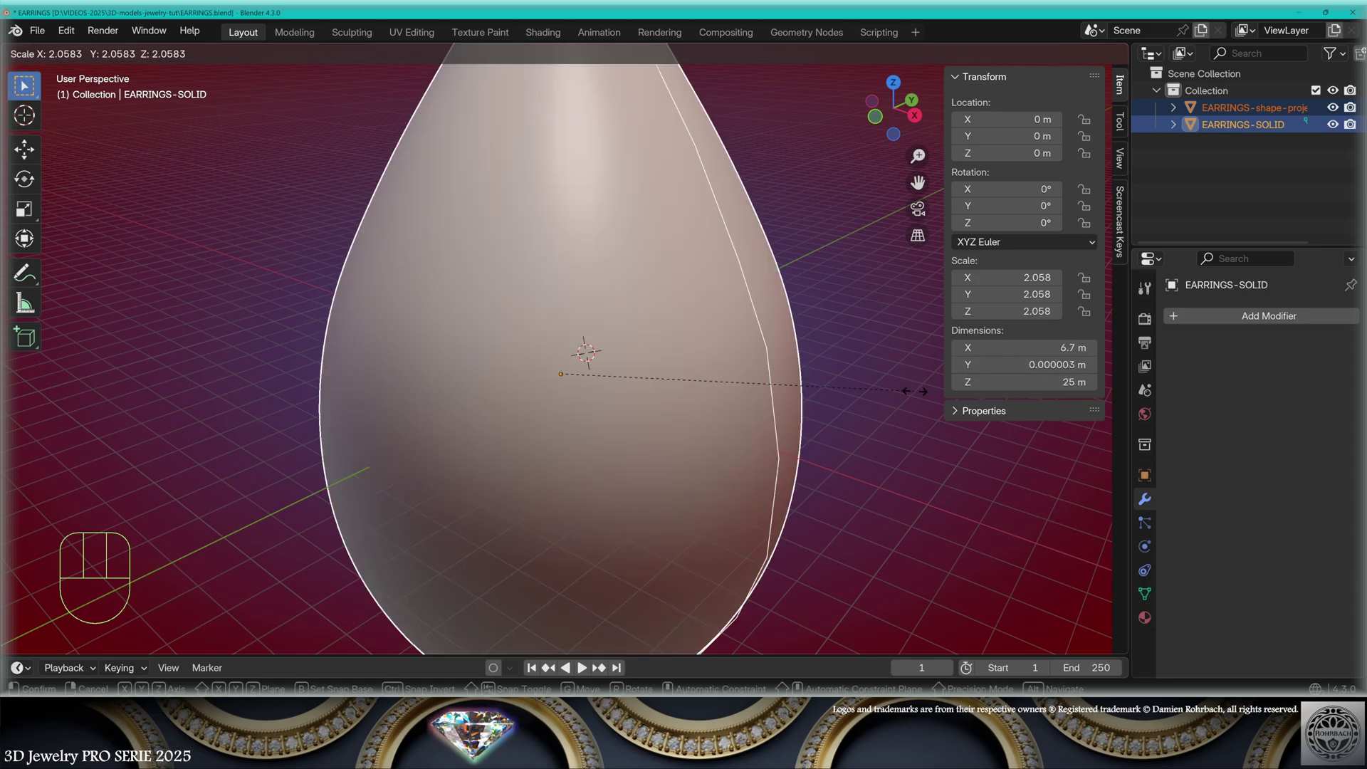
click(914, 391)
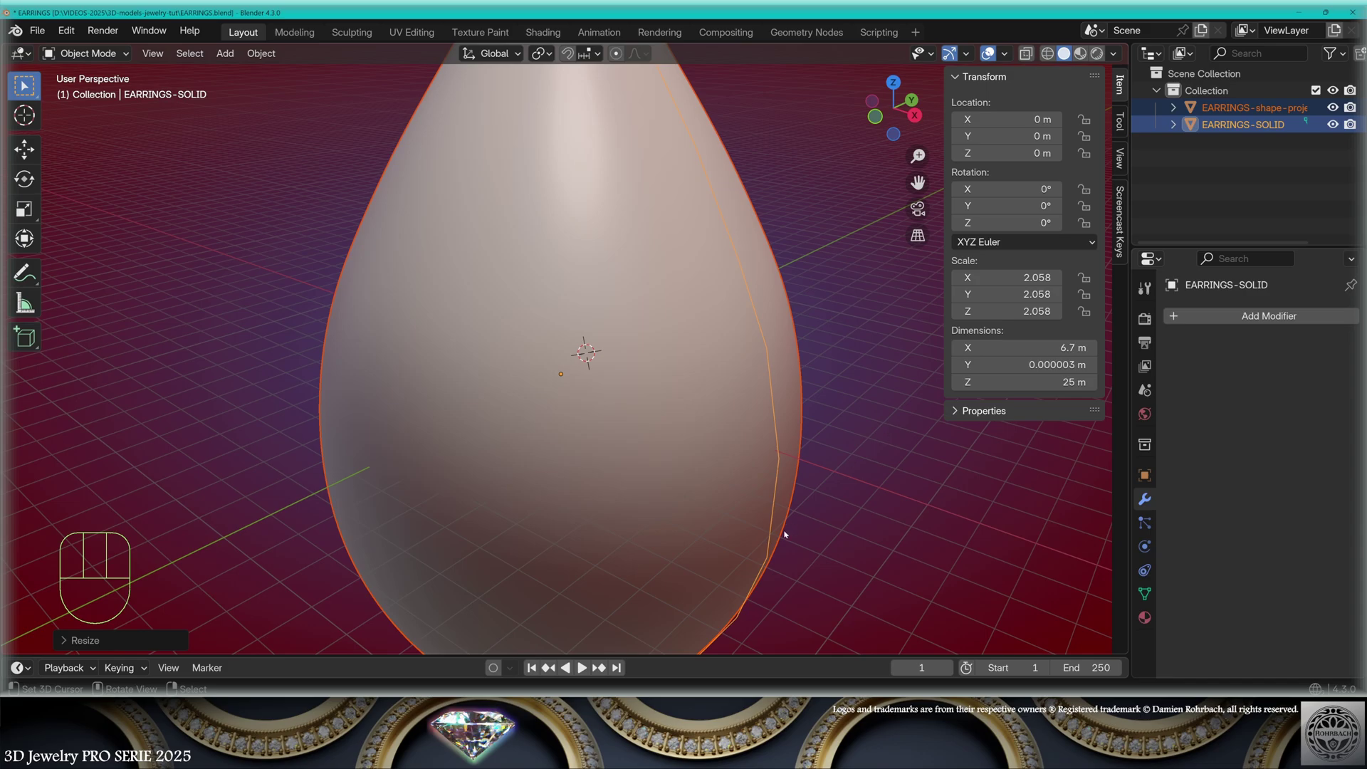
key(KP_Decimal)
click(1244, 127)
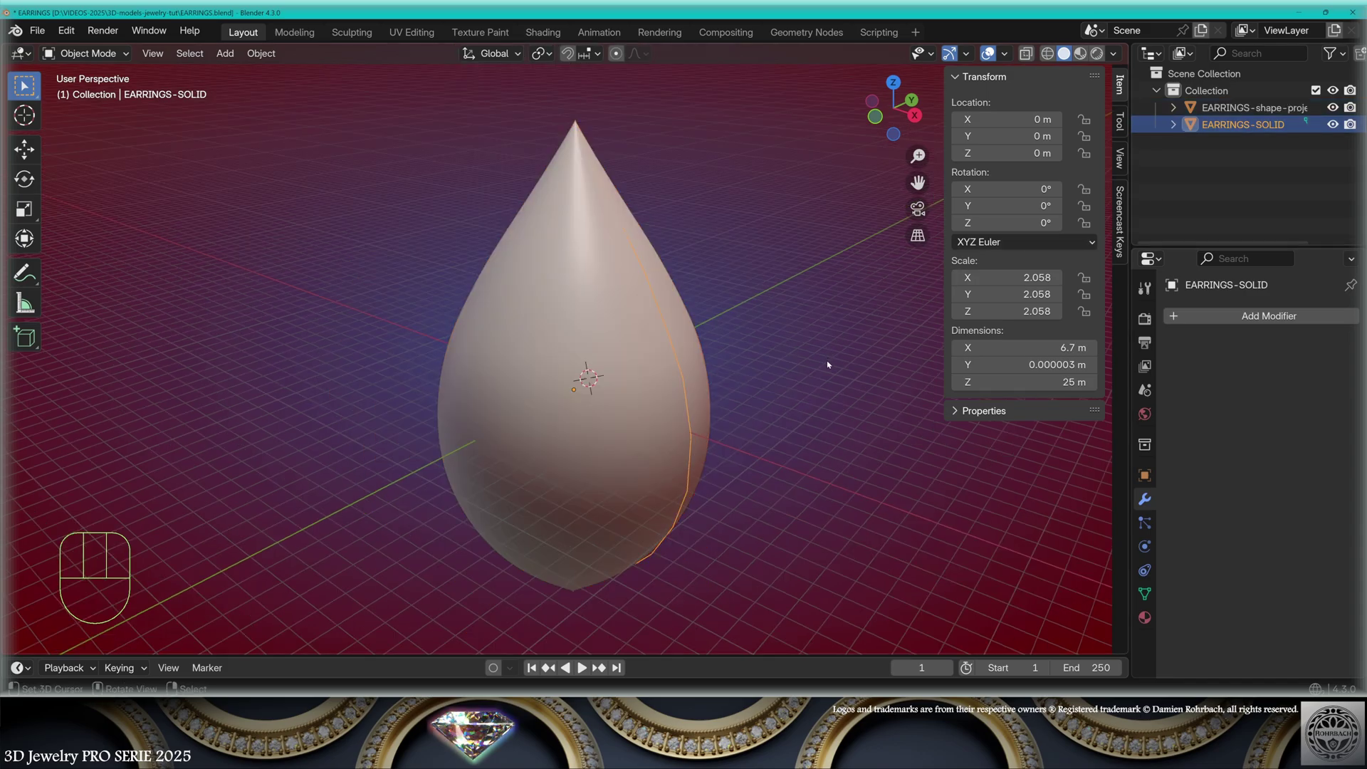
Save the file, then in Edit Mode move the whole EARRINGS-SOLID profile -1 m along Y
key(ctrl+s)
key(Tab)
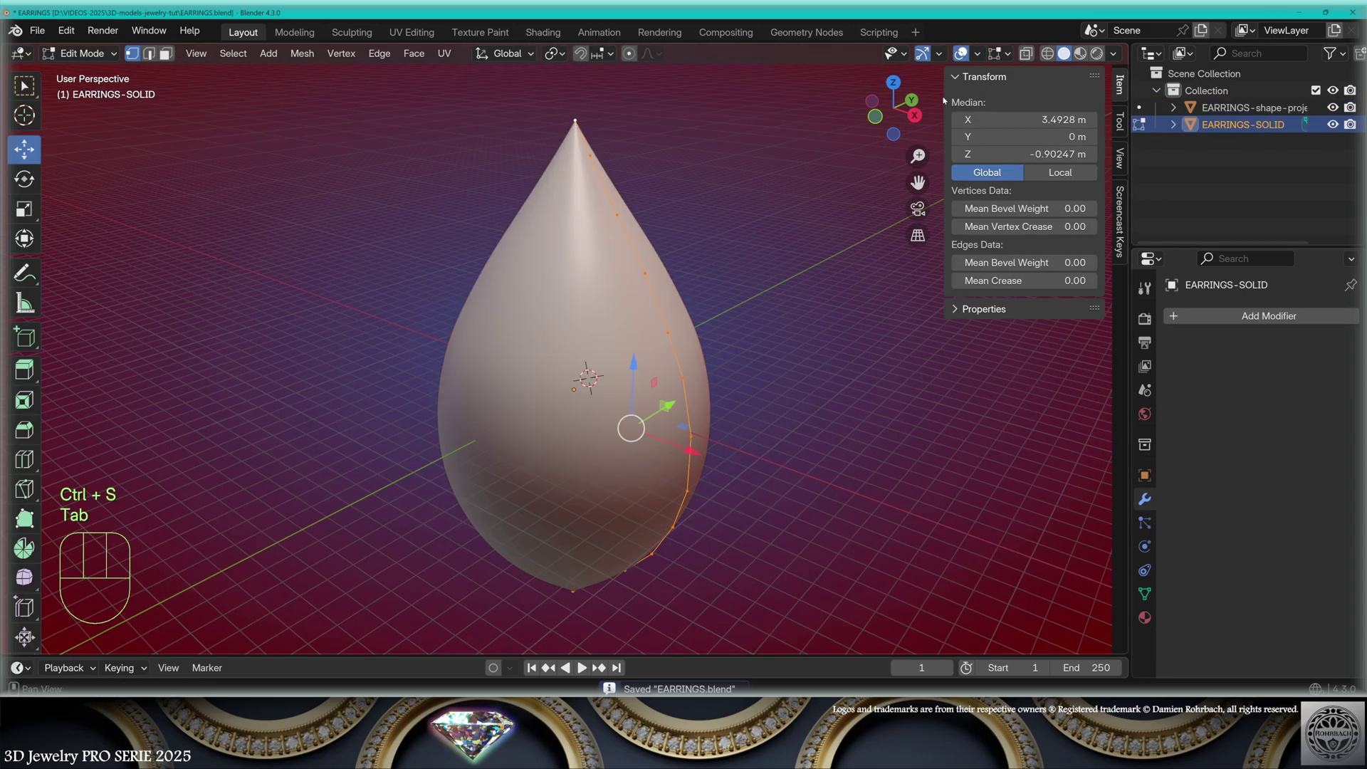
key(KP_3)
drag(629, 406, 611, 406)
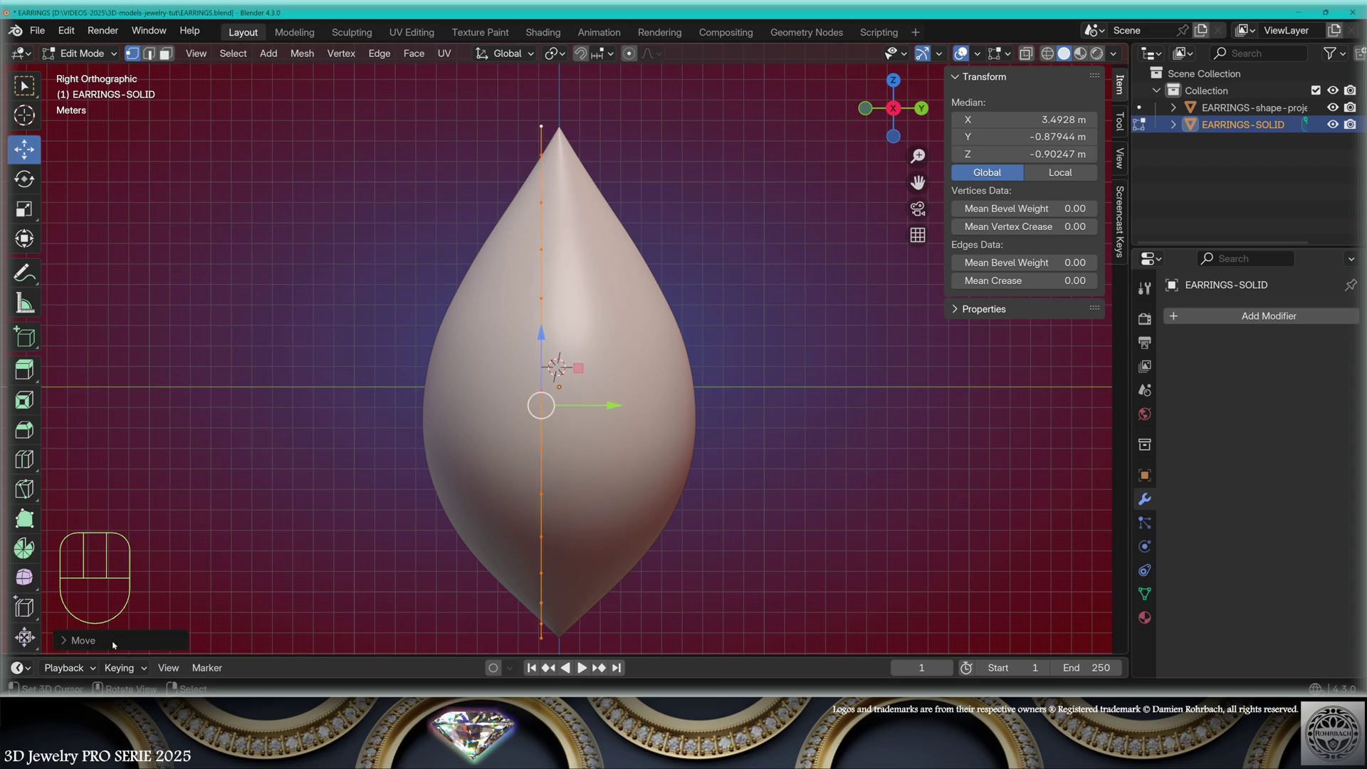
click(82, 641)
click(245, 561)
text(-1)
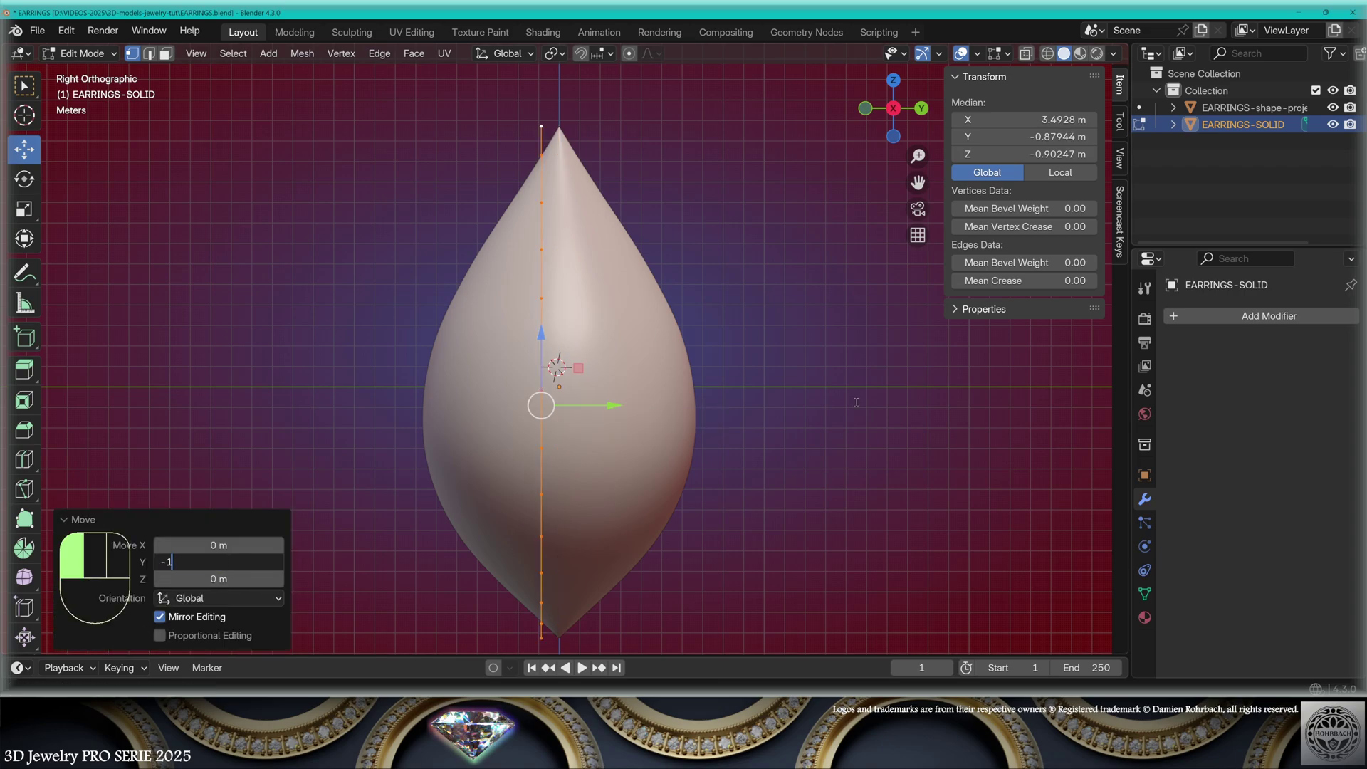
key(Return)
Extrude the EARRINGS-SOLID profile 2 m along Y into a flat strip
key(e)
key(y)
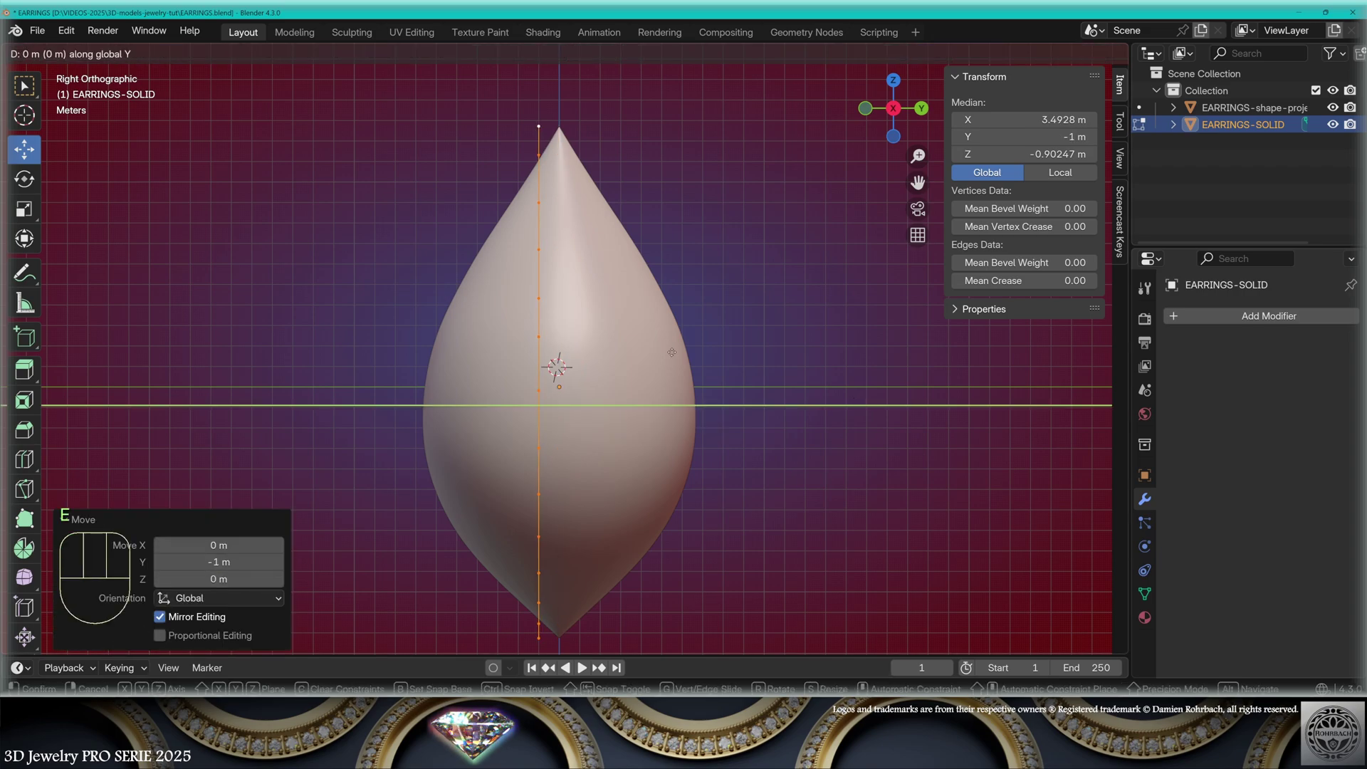
click(716, 347)
click(219, 562)
text(2)
key(Return)
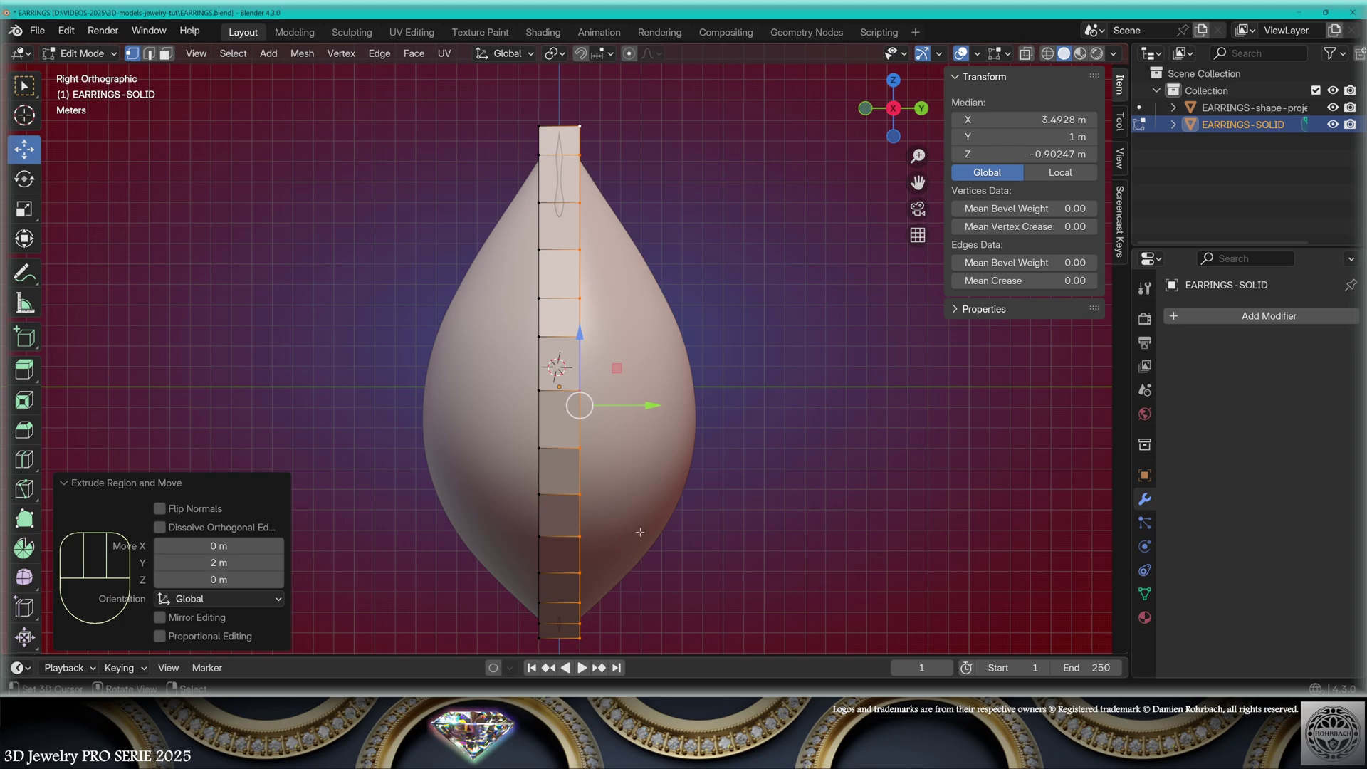
Shear the whole strip in the right view with an offset of -0.3 so it slants across the teardrop
key(a)
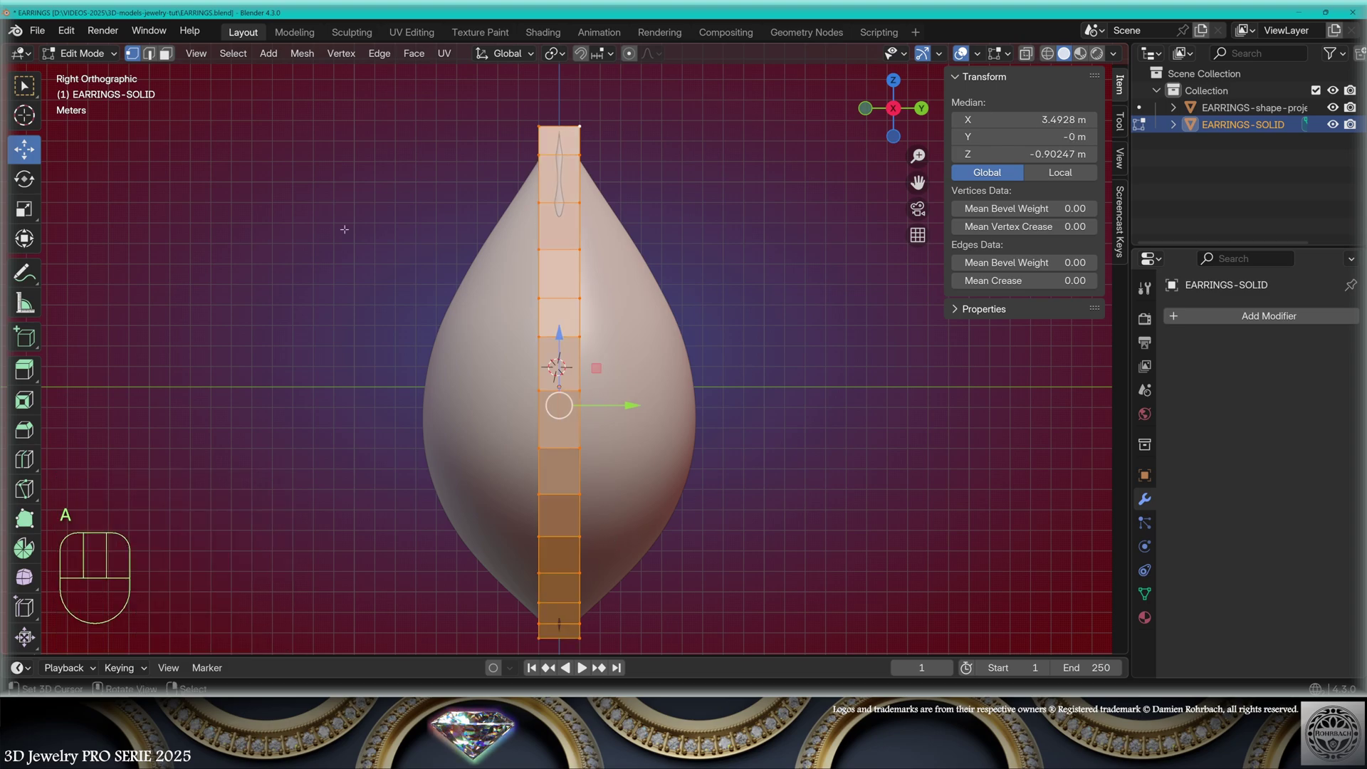
scroll(24, 605, down, 2)
click(24, 603)
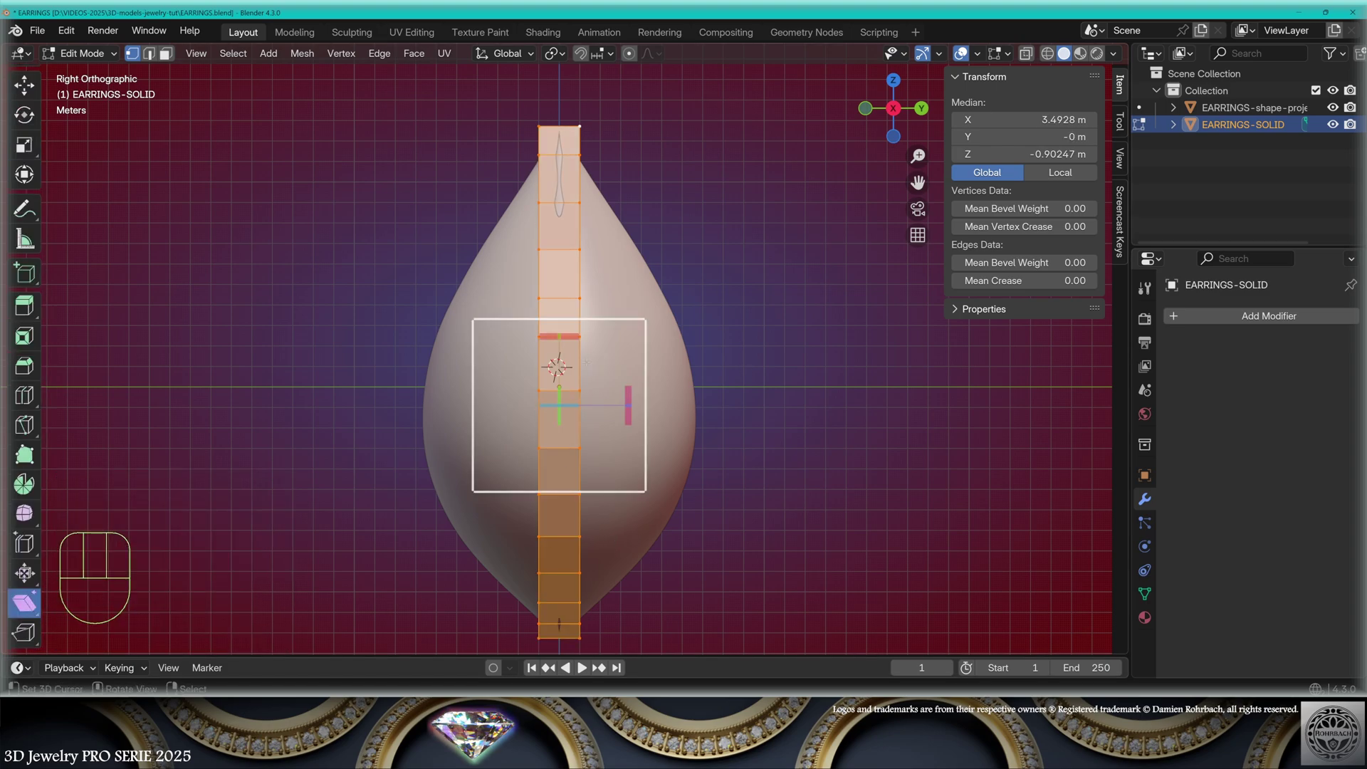
drag(559, 335, 683, 360)
key(ctrl+z)
click(187, 541)
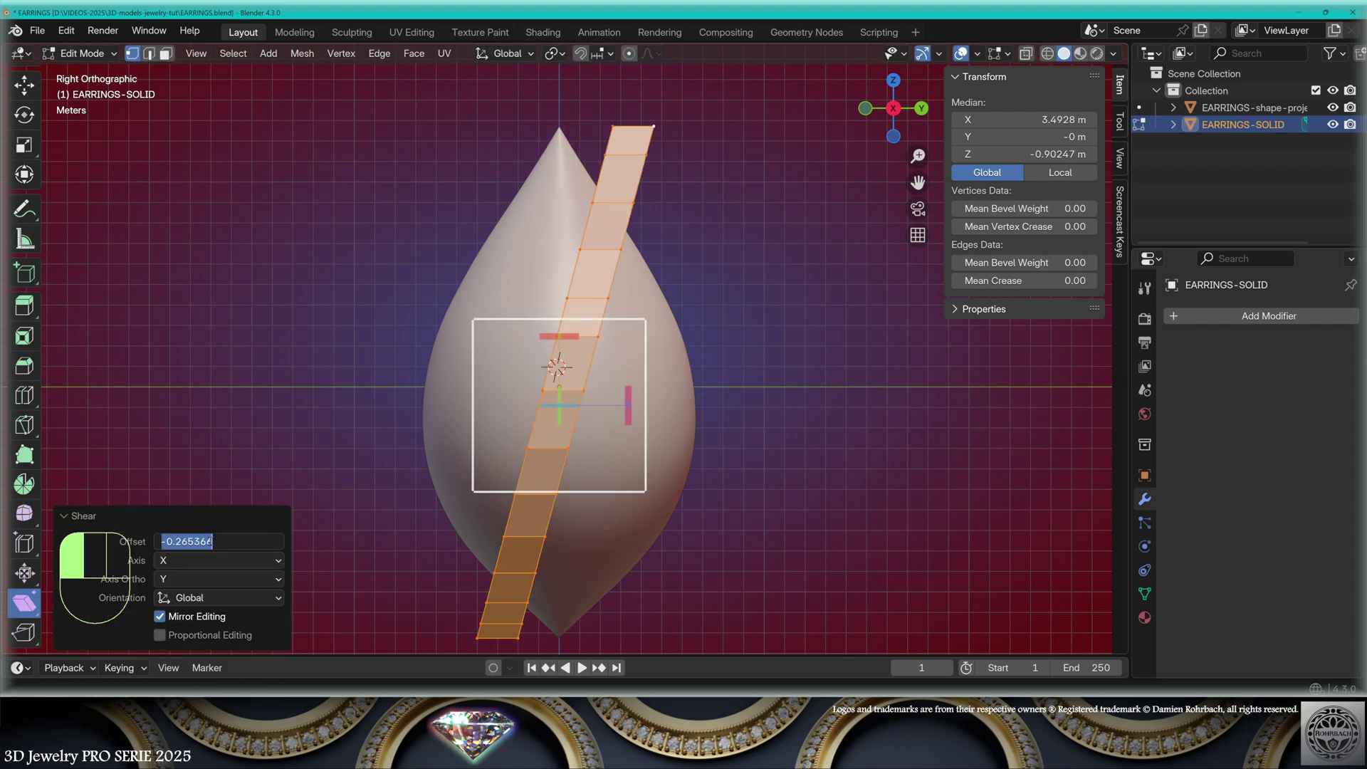
text(-0.3)
key(Return)
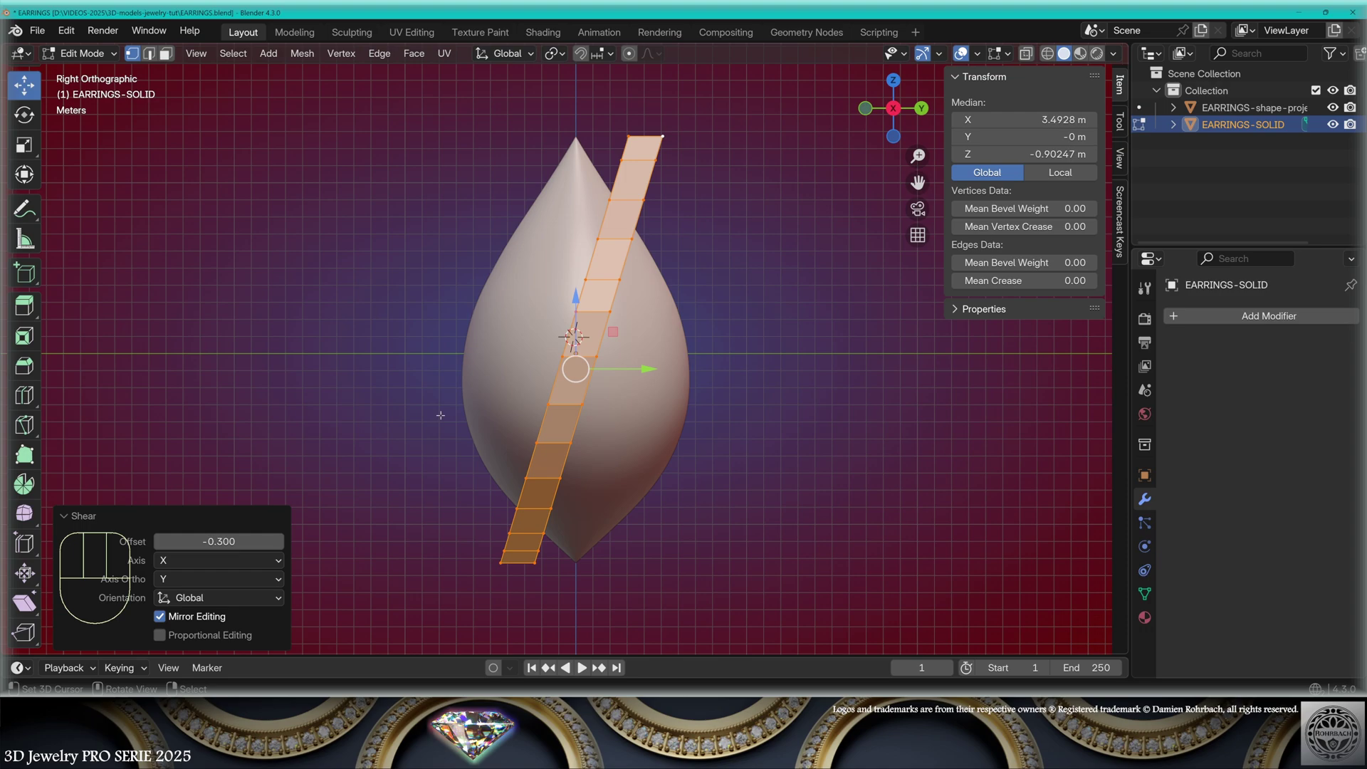
Move the slanted strip 1 m along X away from the teardrop and return to Object Mode
middle_drag(442, 417, 605, 427)
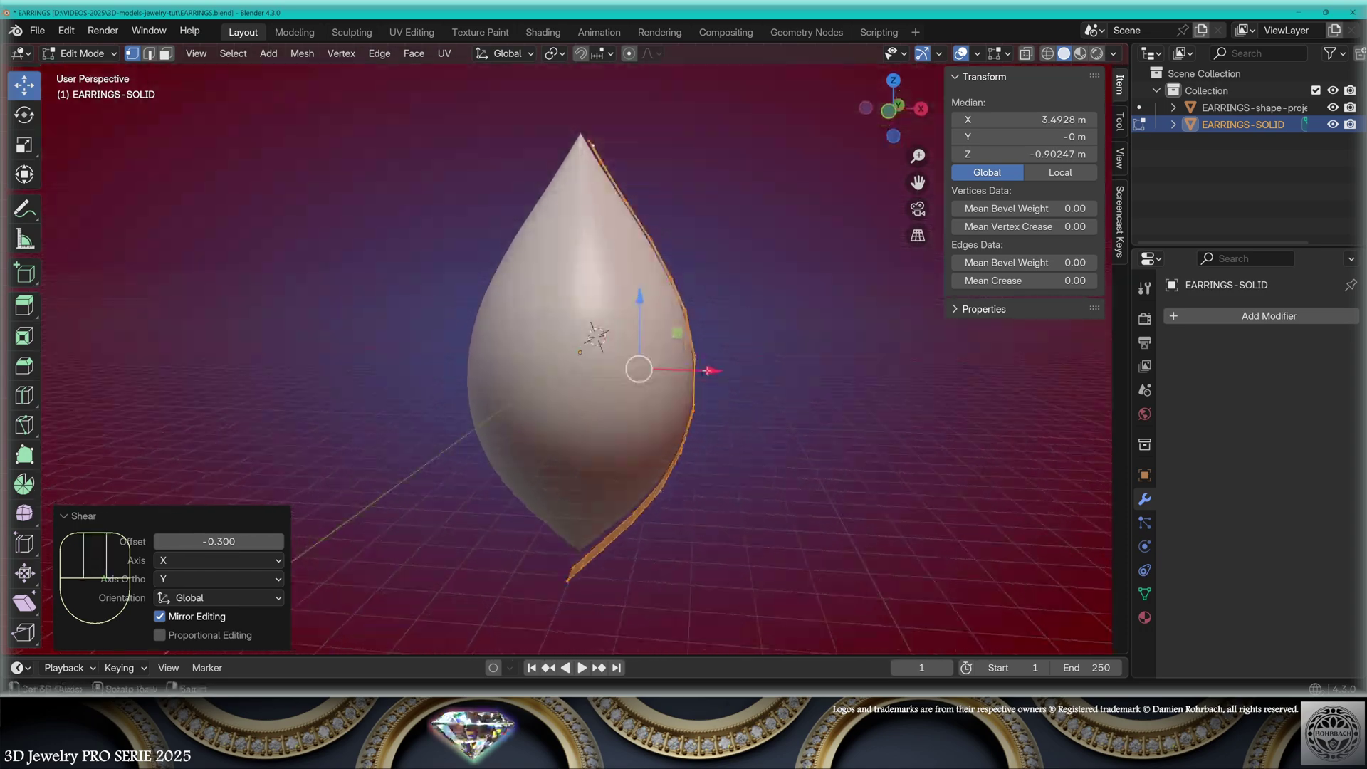
drag(707, 372, 725, 373)
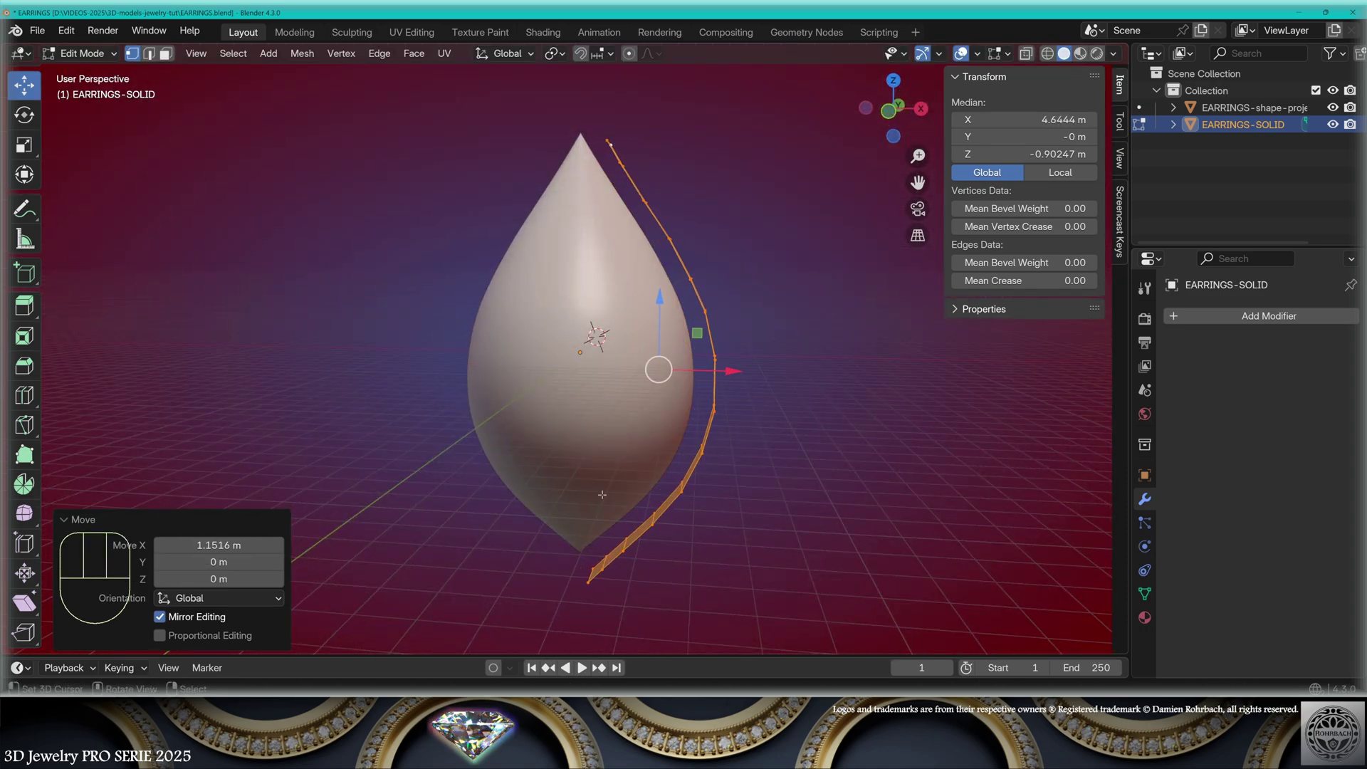
click(219, 545)
text(1)
key(Return)
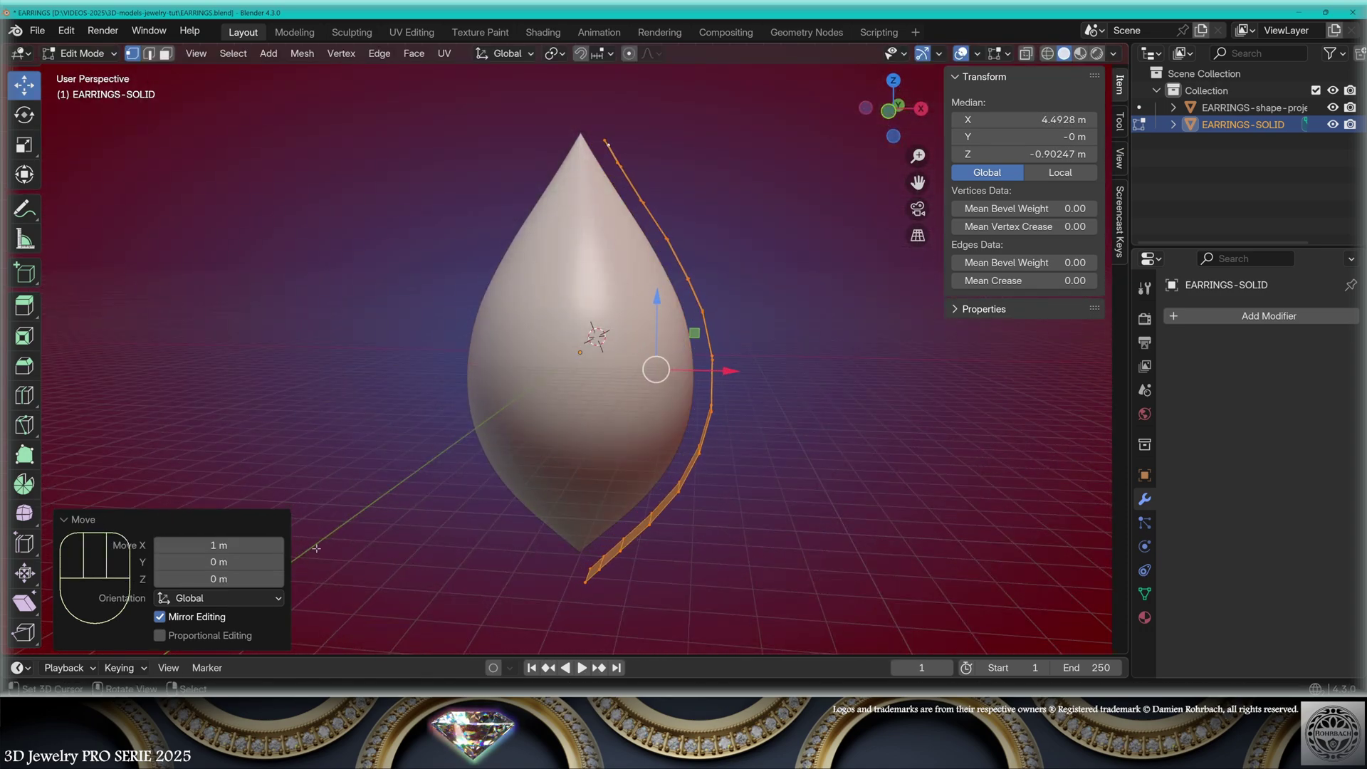
key(Tab)
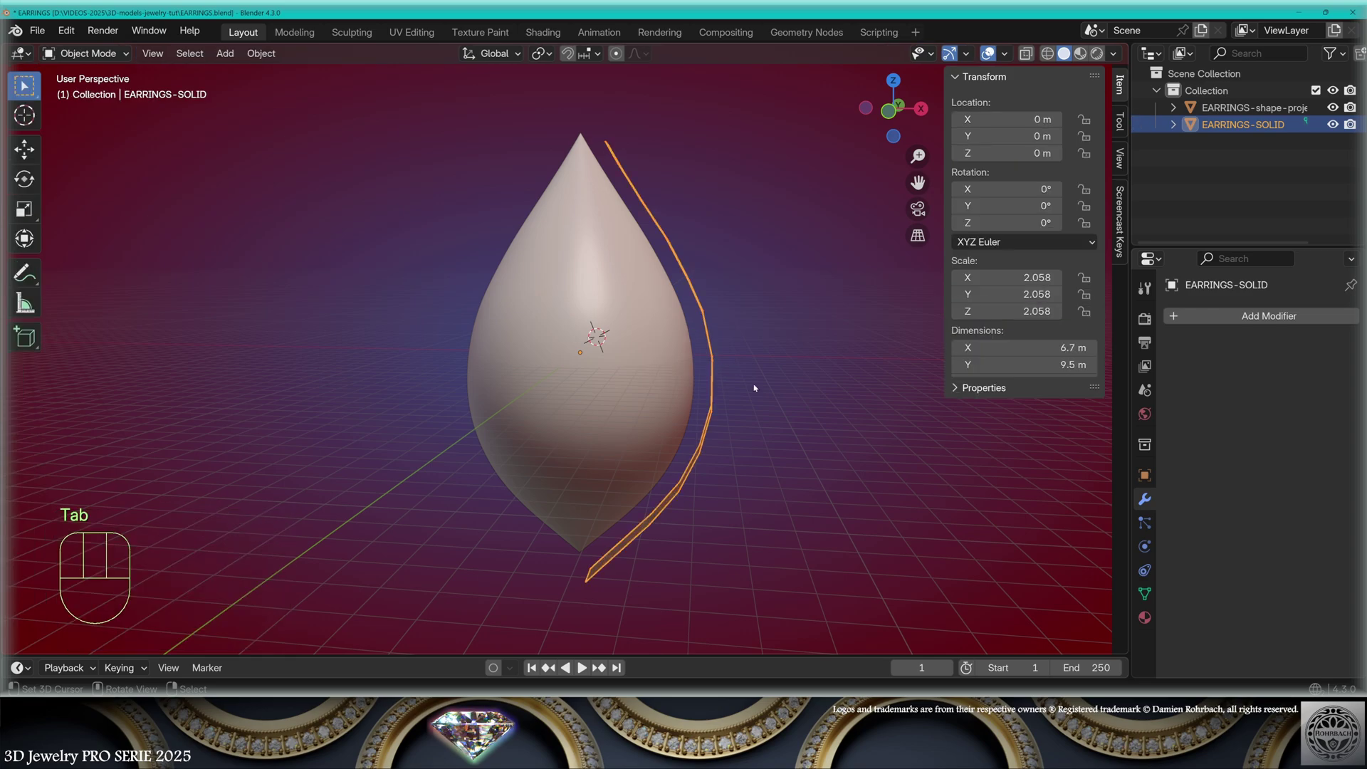
Add a Shrinkwrap modifier to EARRINGS-SOLID with the teardrop as its target, and save the file
middle_drag(825, 412, 845, 400)
click(1203, 316)
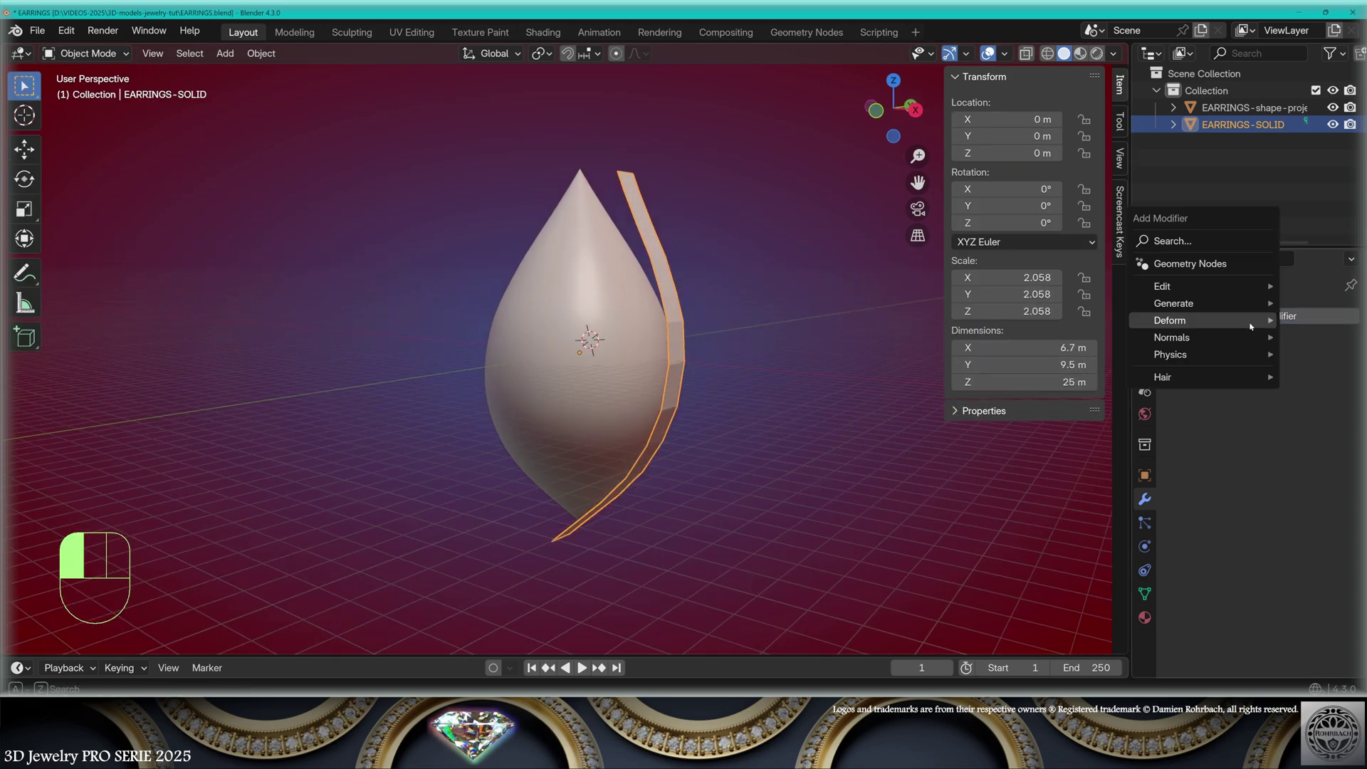
mouse_move(1175, 320)
click(1096, 456)
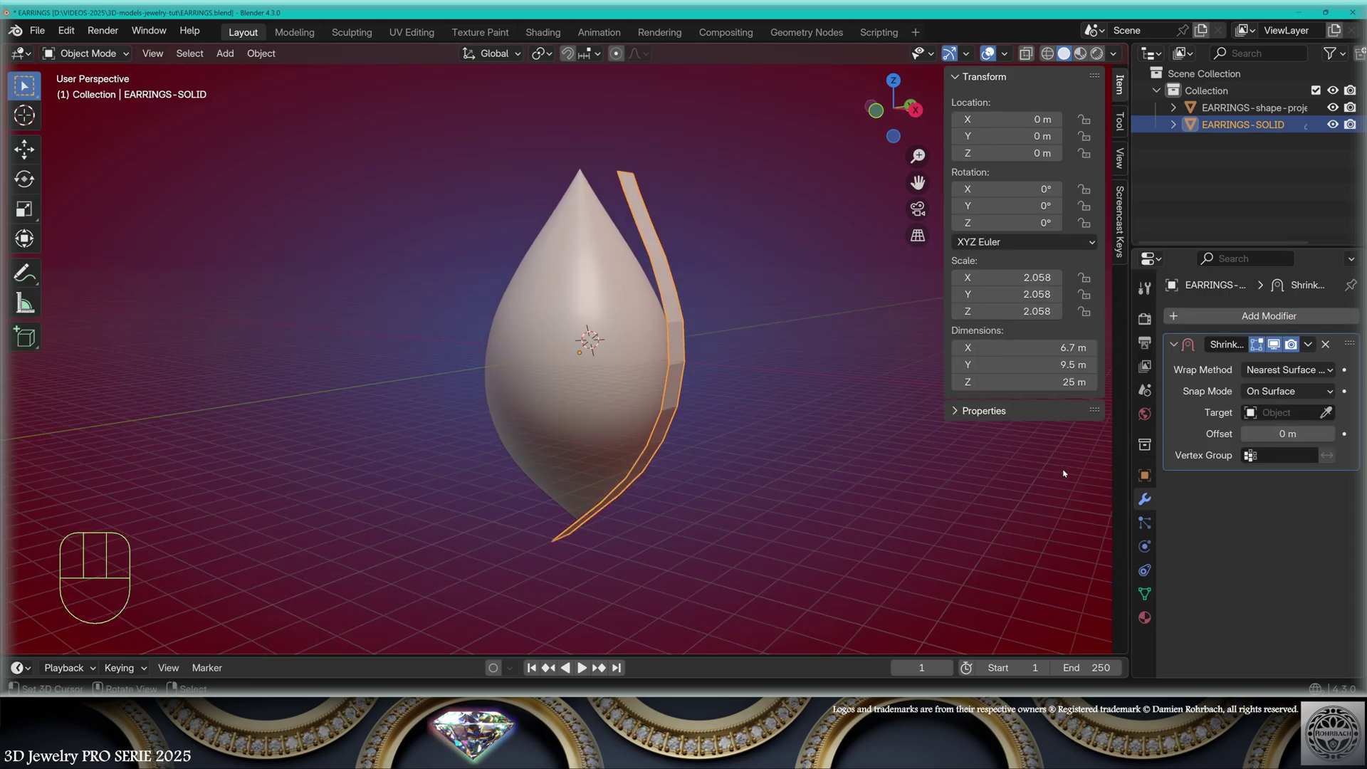
click(1324, 413)
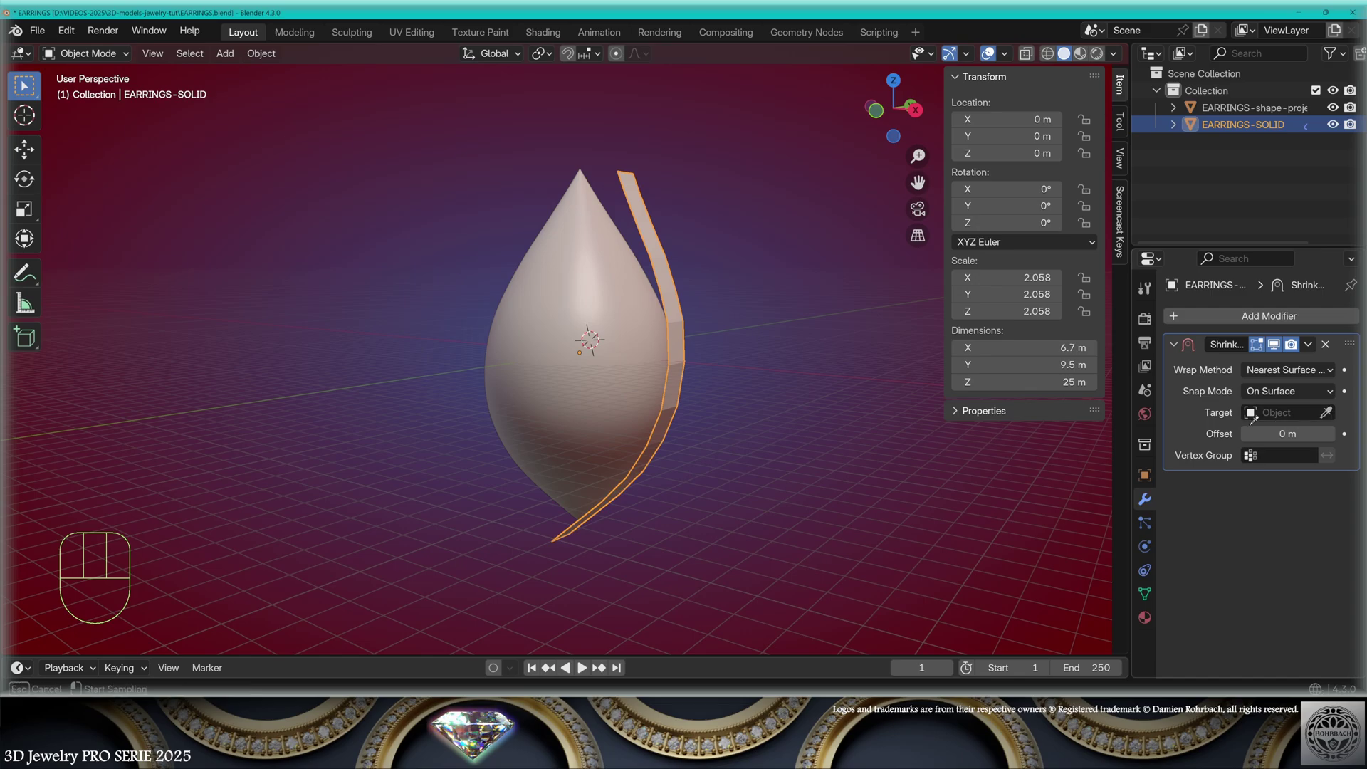
click(589, 370)
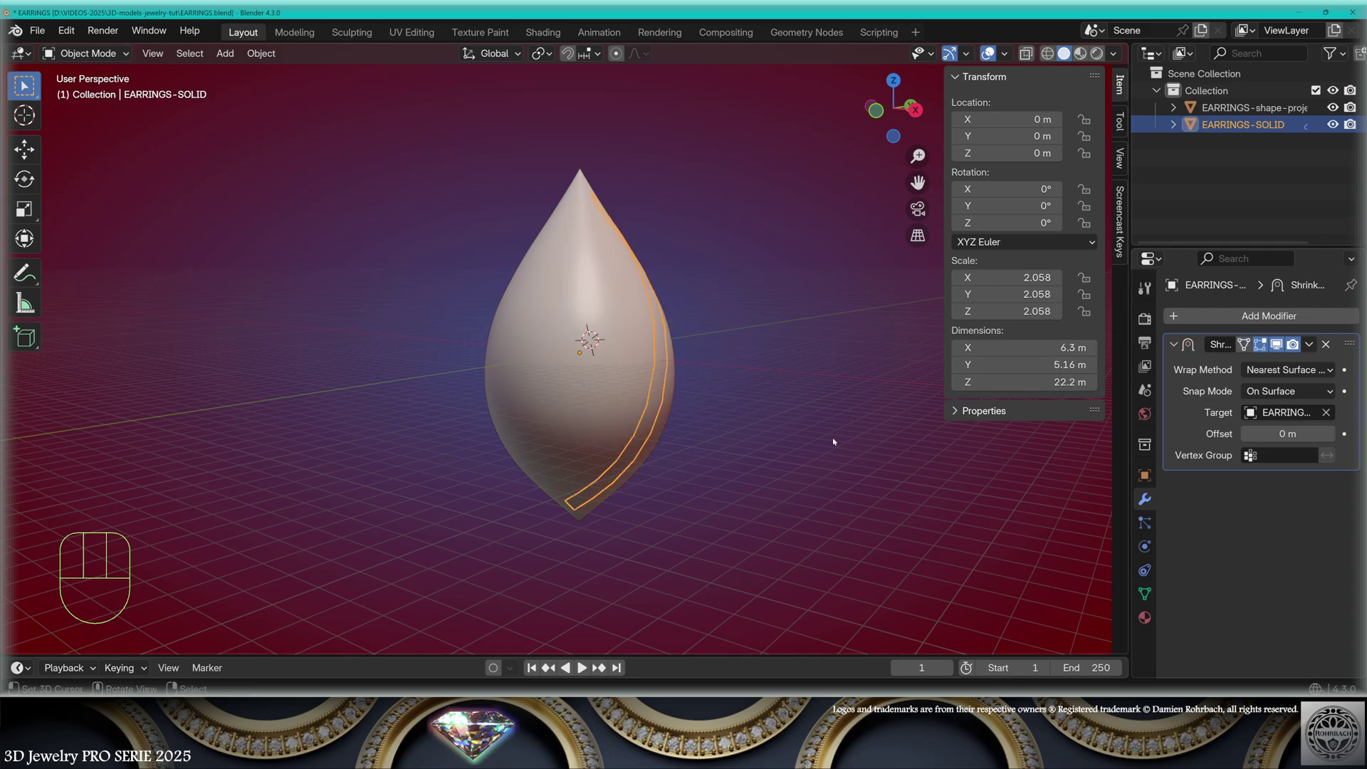
middle_drag(834, 442, 684, 371)
key(ctrl+s)
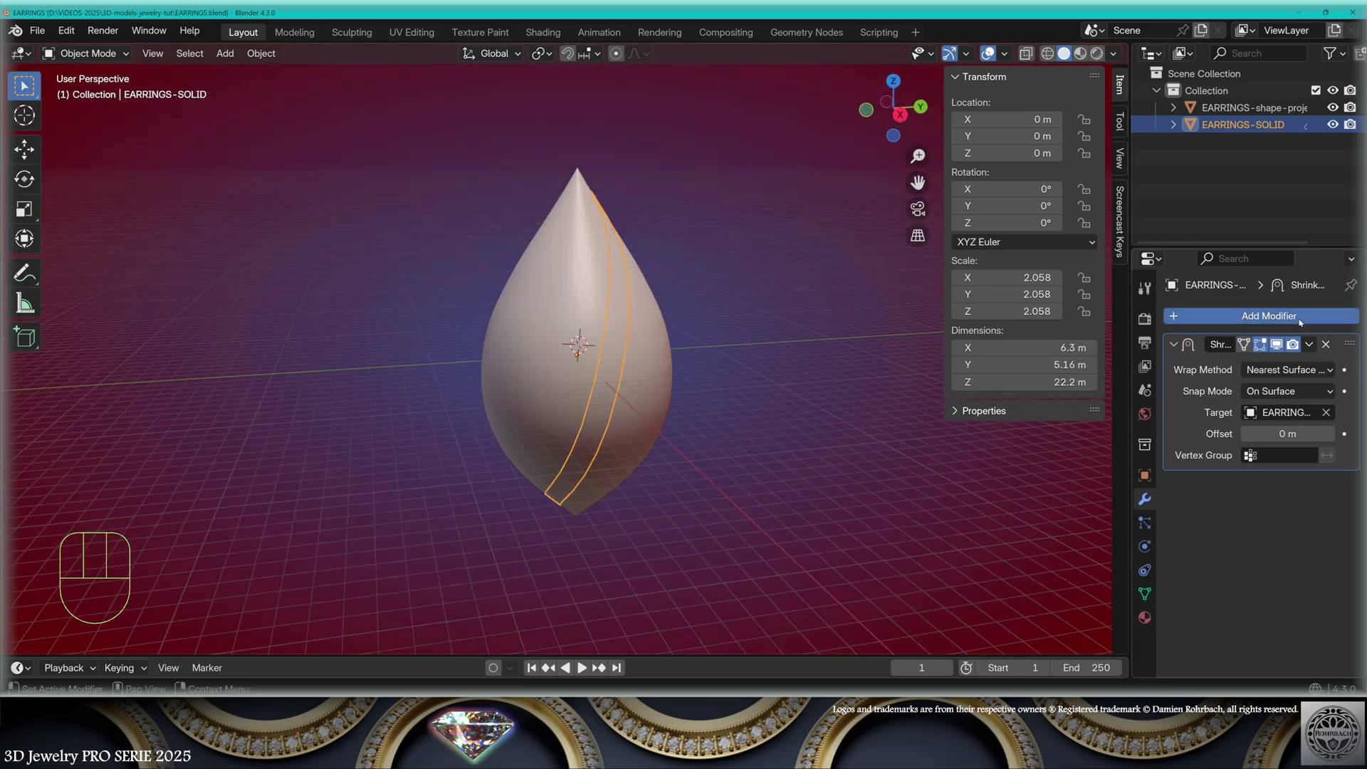
Add a Solidify modifier to EARRINGS-SOLID with its offset set to 0
click(1300, 322)
mouse_move(1211, 299)
click(1068, 508)
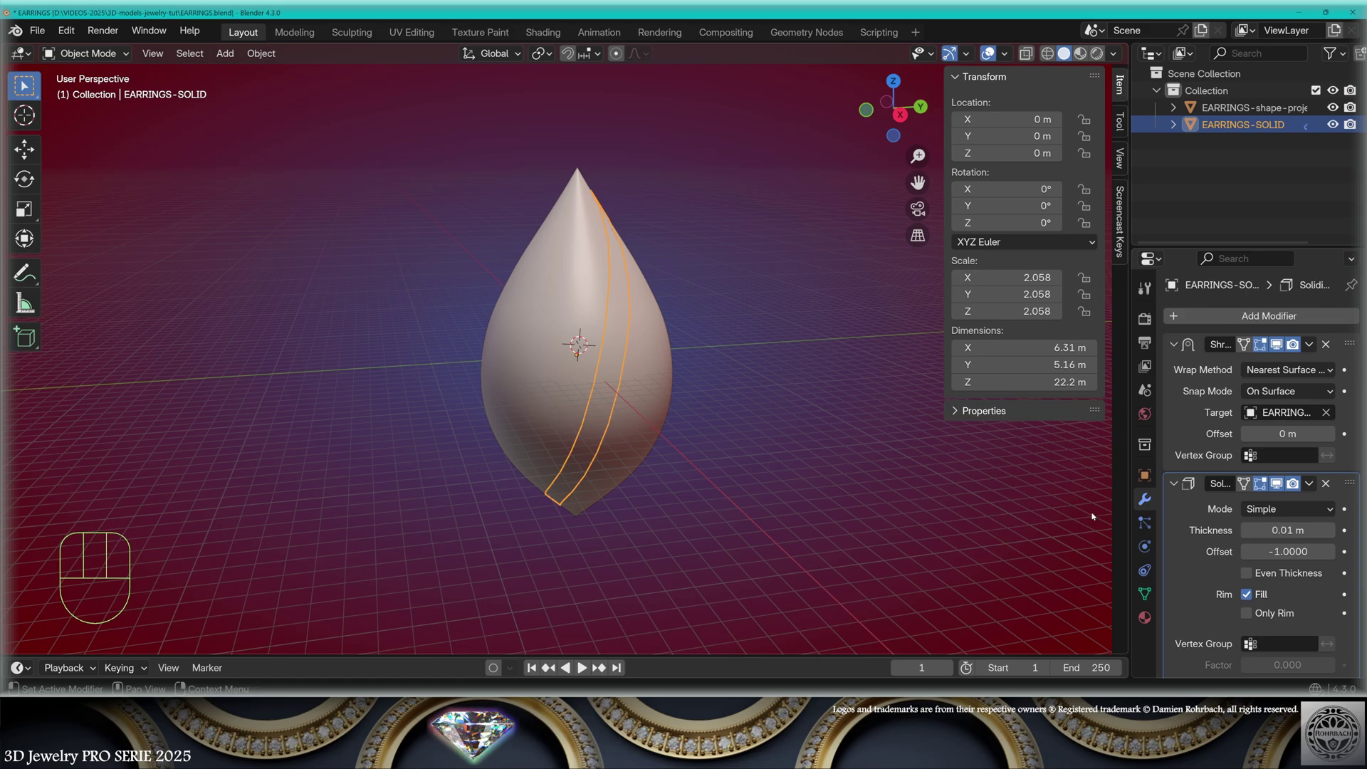
drag(1260, 551, 799, 550)
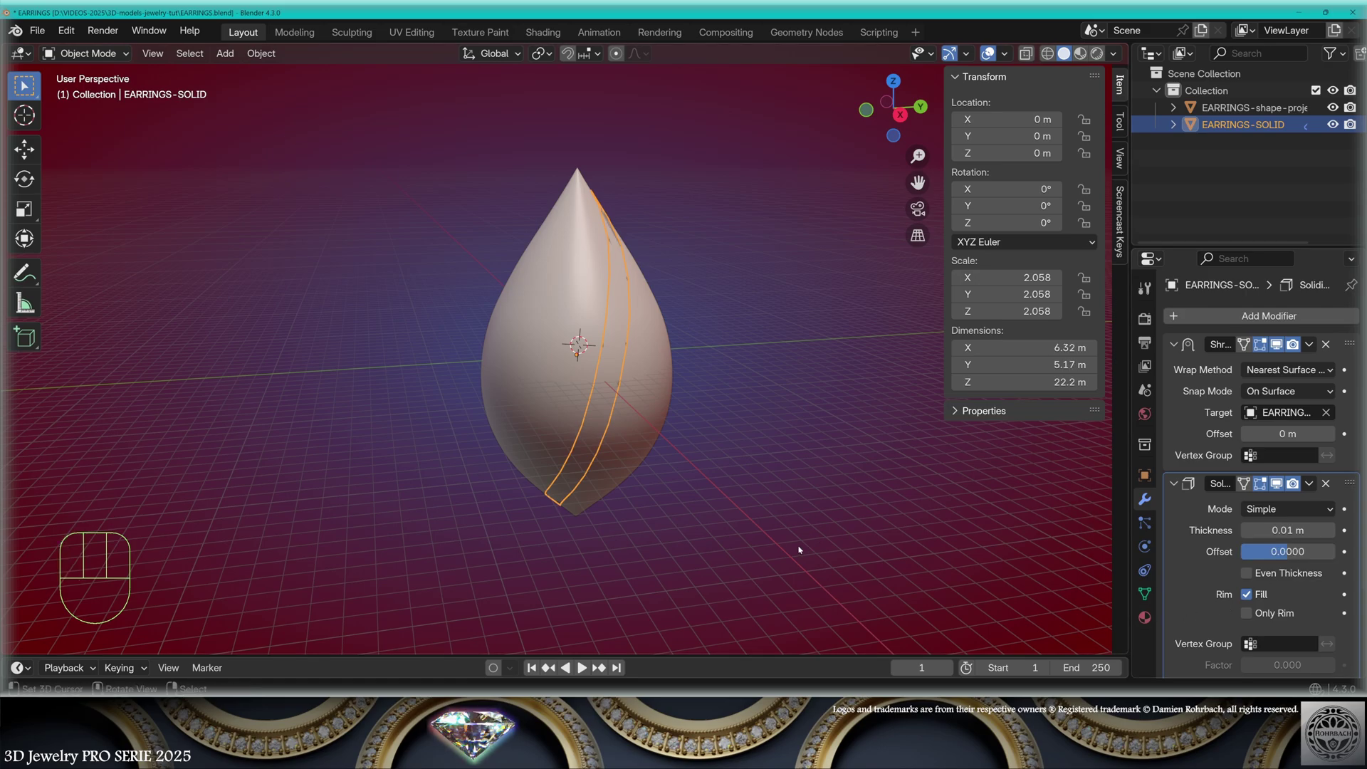
Apply all transforms to EARRINGS-SOLID and set its Solidify thickness to 1.6 m
key(ctrl)
key(ctrl+a)
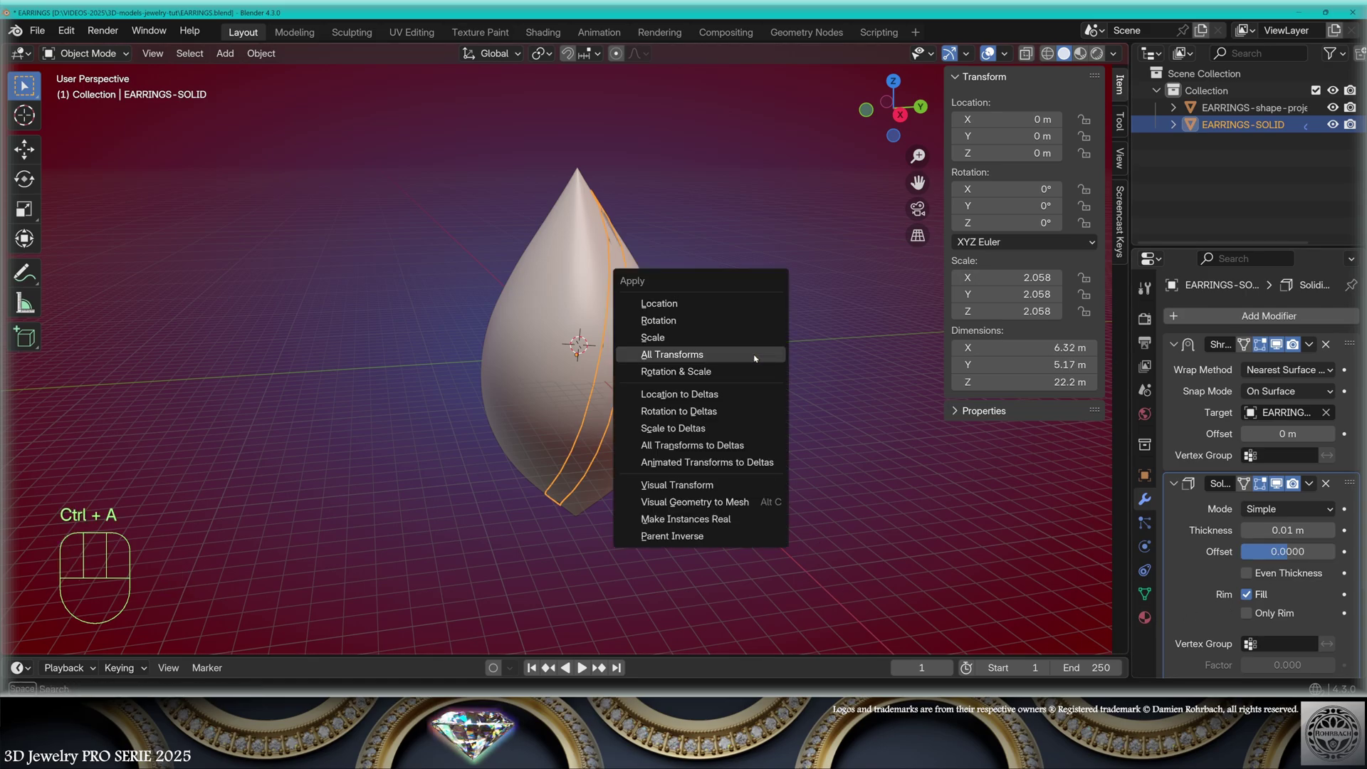
click(755, 358)
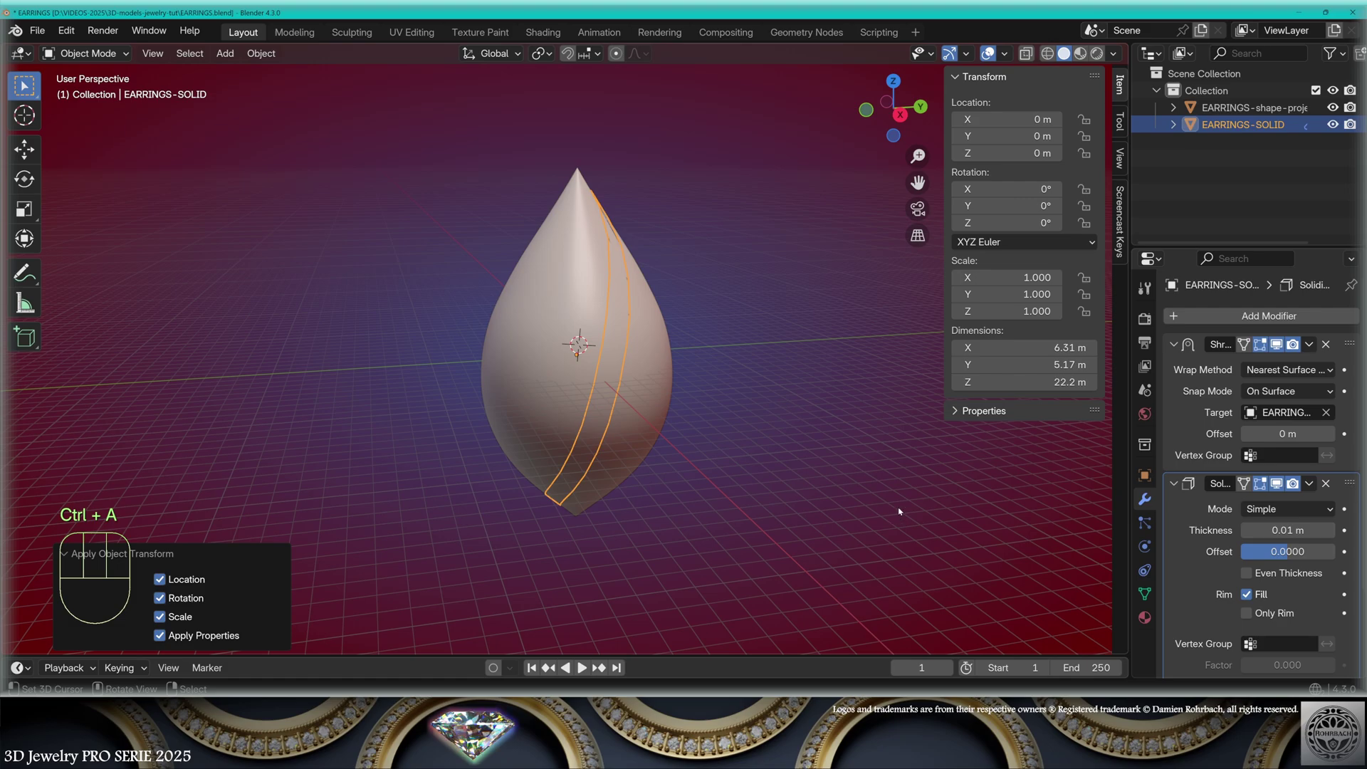
click(1250, 532)
text(1.6)
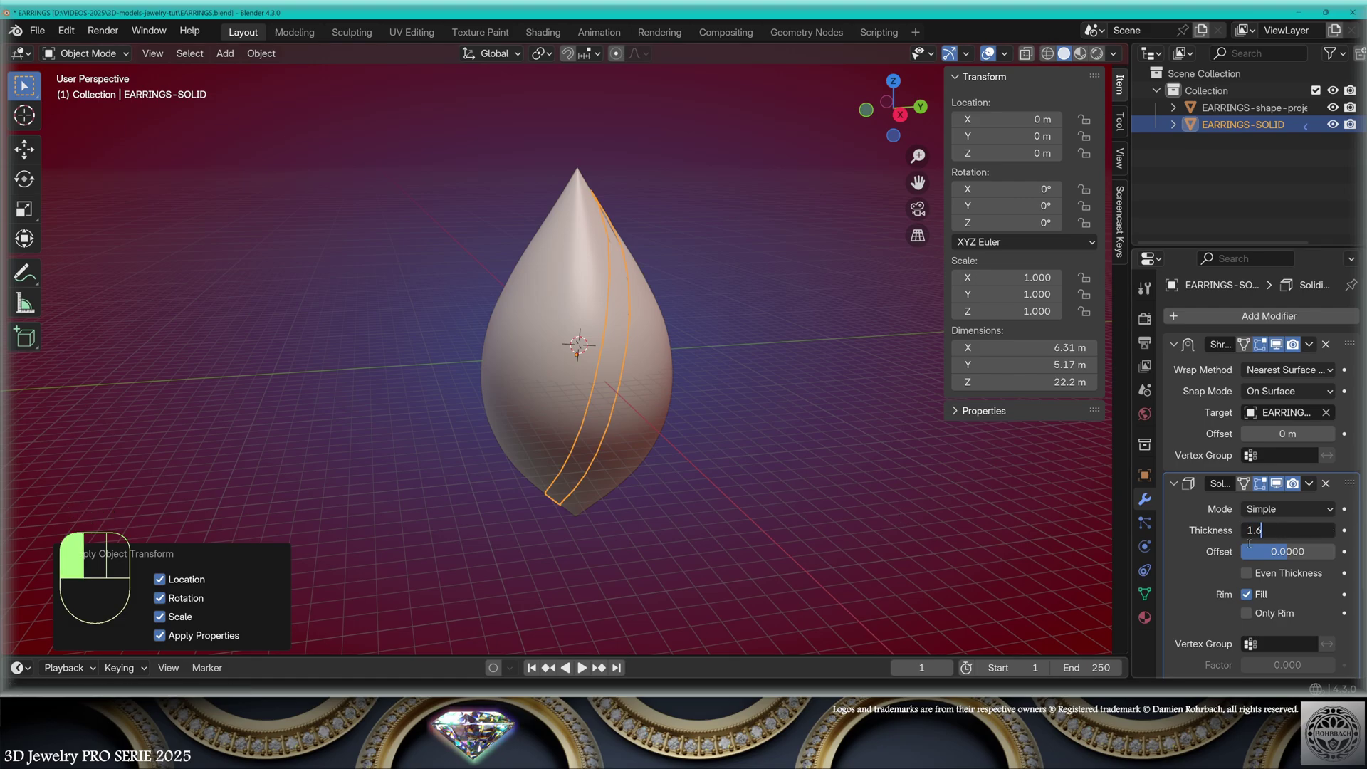
key(Return)
middle_drag(785, 536, 890, 499)
Add a Bevel modifier and a Subdivision Surface modifier with viewport and render levels of 3 to EARRINGS-SOLID
click(1196, 315)
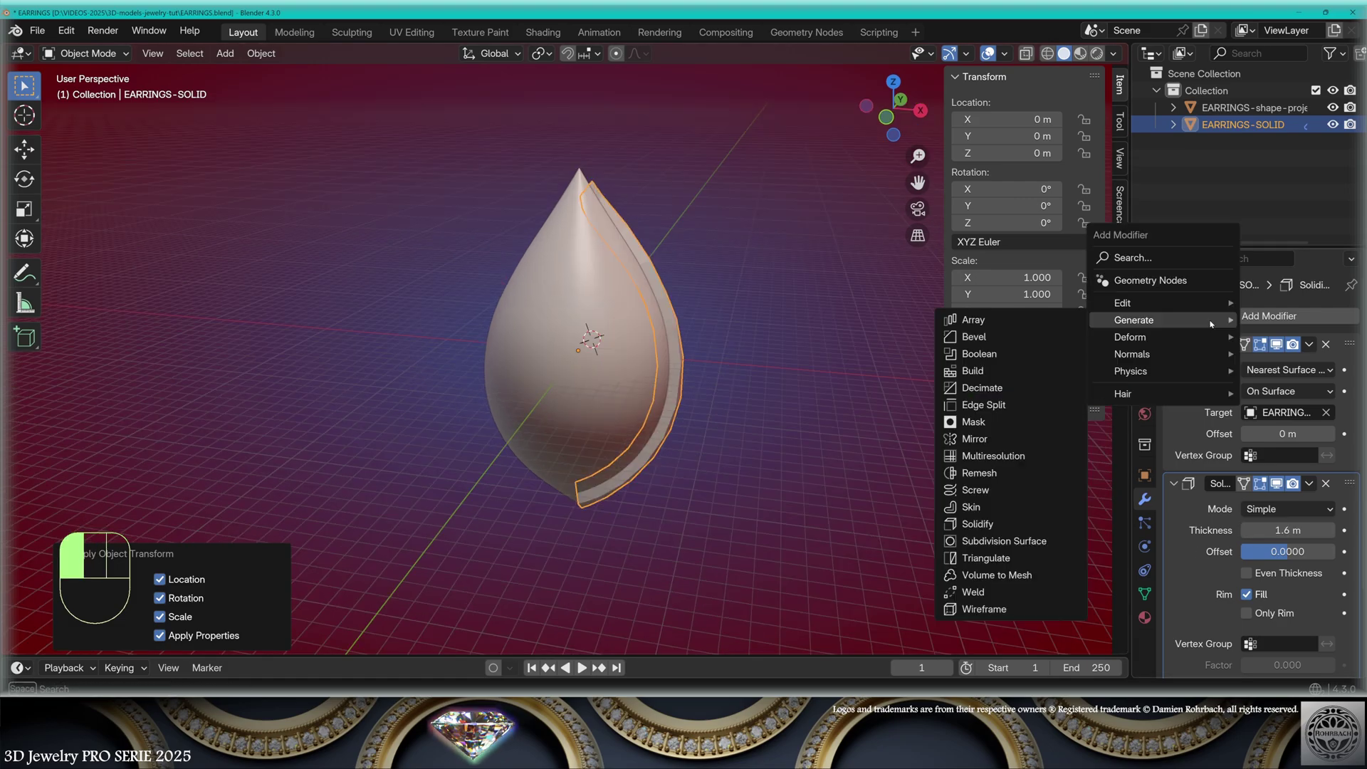
click(1017, 342)
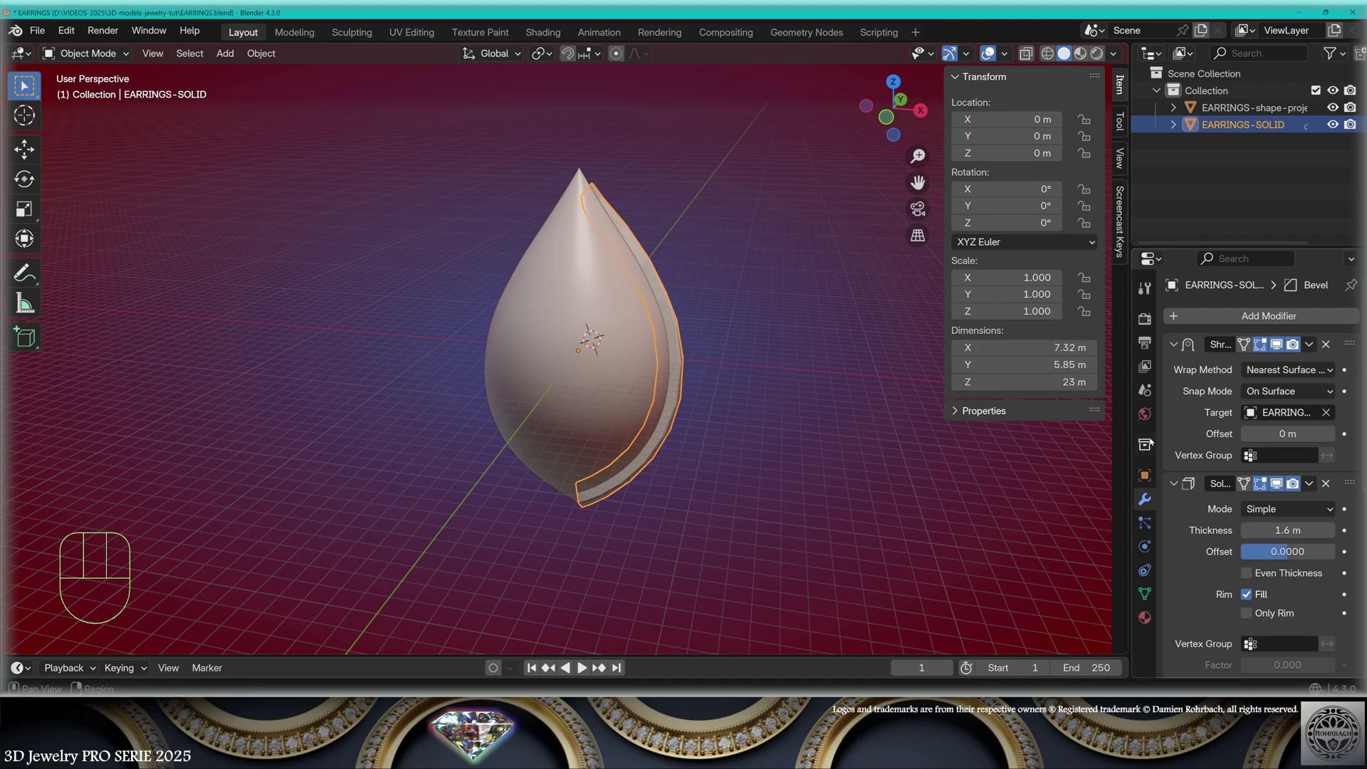
click(1196, 315)
click(1046, 538)
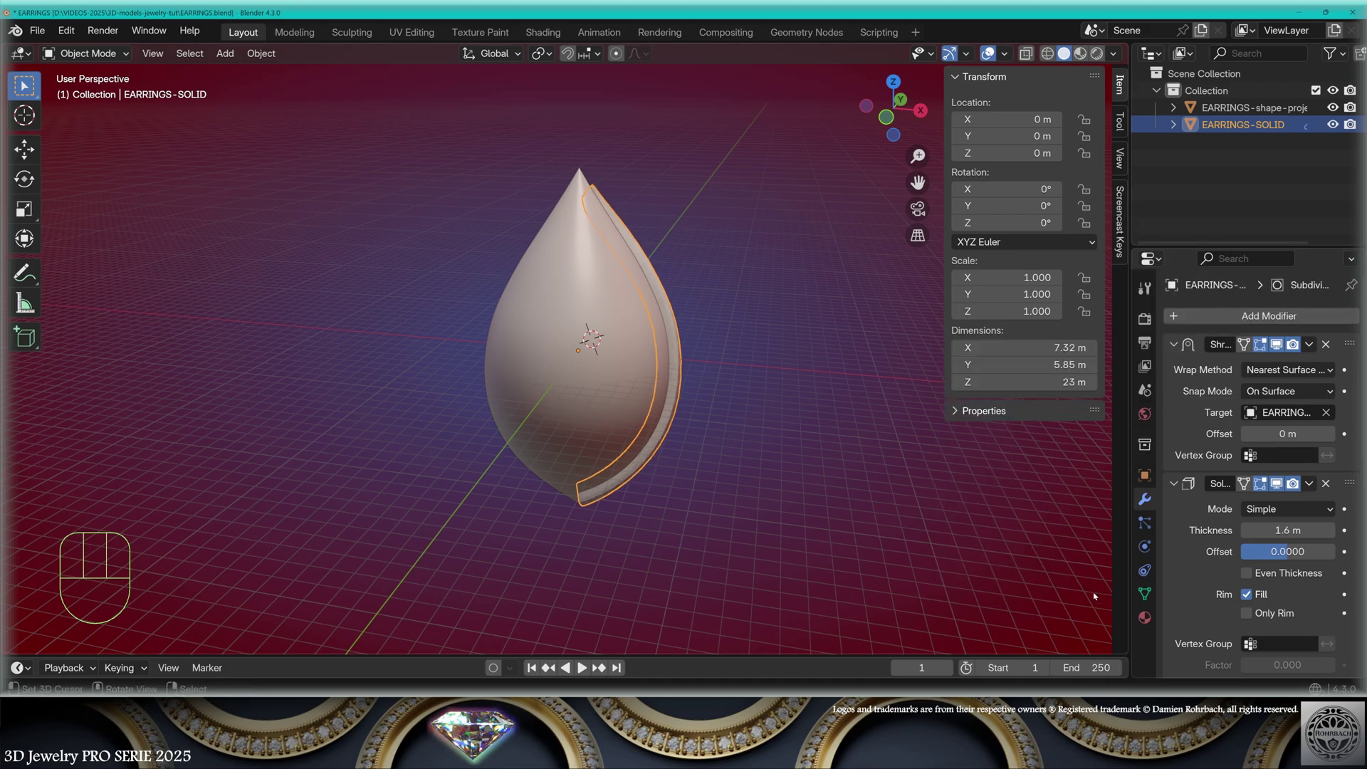
scroll(1261, 463, down, 10)
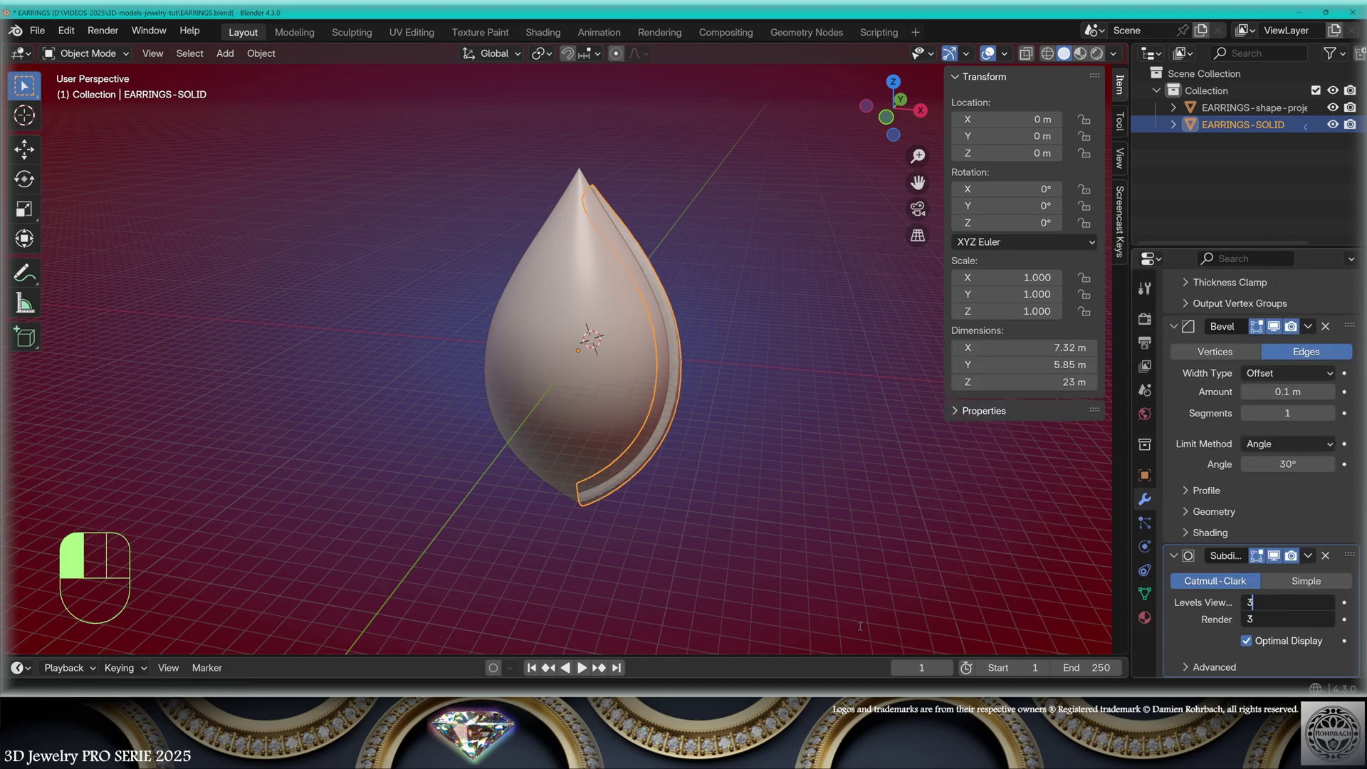
key(ctrl+3)
Isolate EARRINGS-SOLID, add a Plain Axes empty named Empty-multiplier, and reset its location to the world origin
key(KP_Divide)
middle_drag(811, 477, 778, 503)
key(KP_7)
click(225, 53)
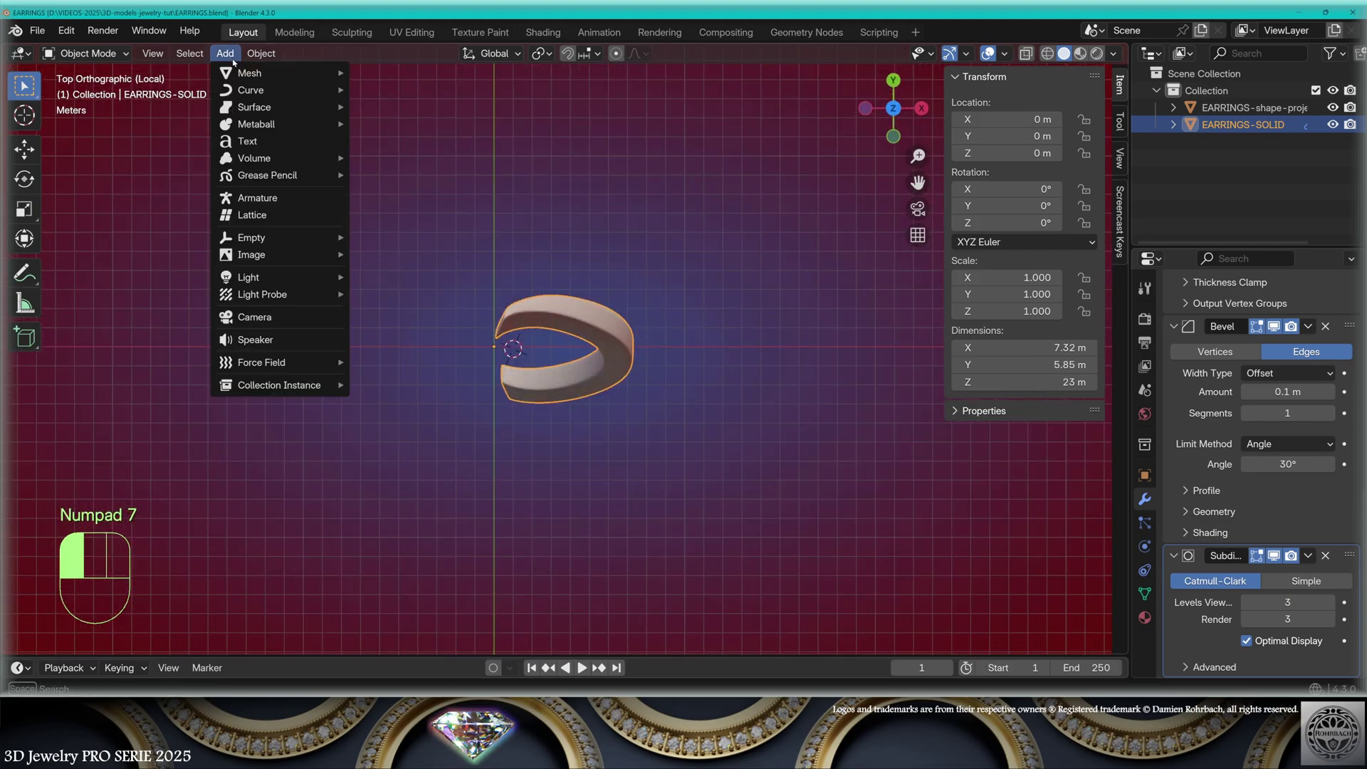
mouse_move(299, 238)
click(375, 239)
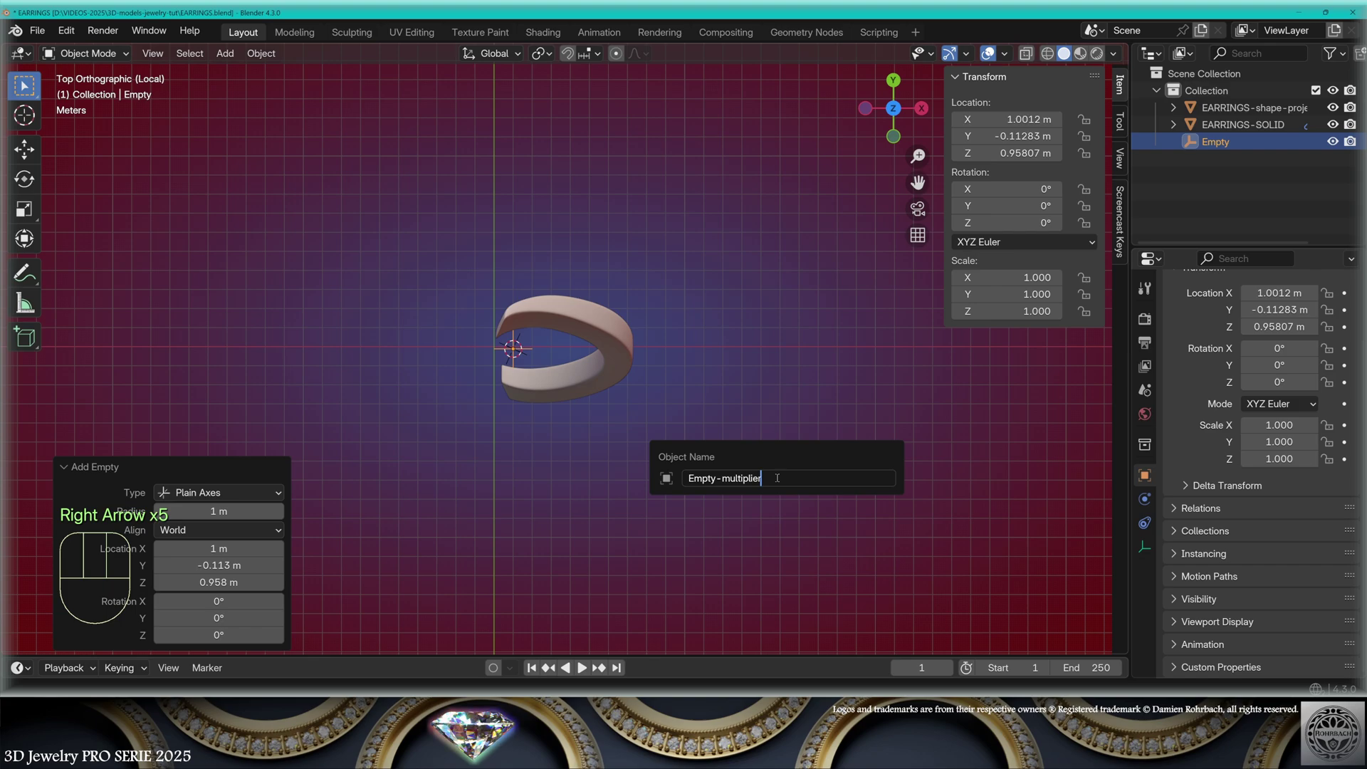
click(728, 319)
click(678, 406)
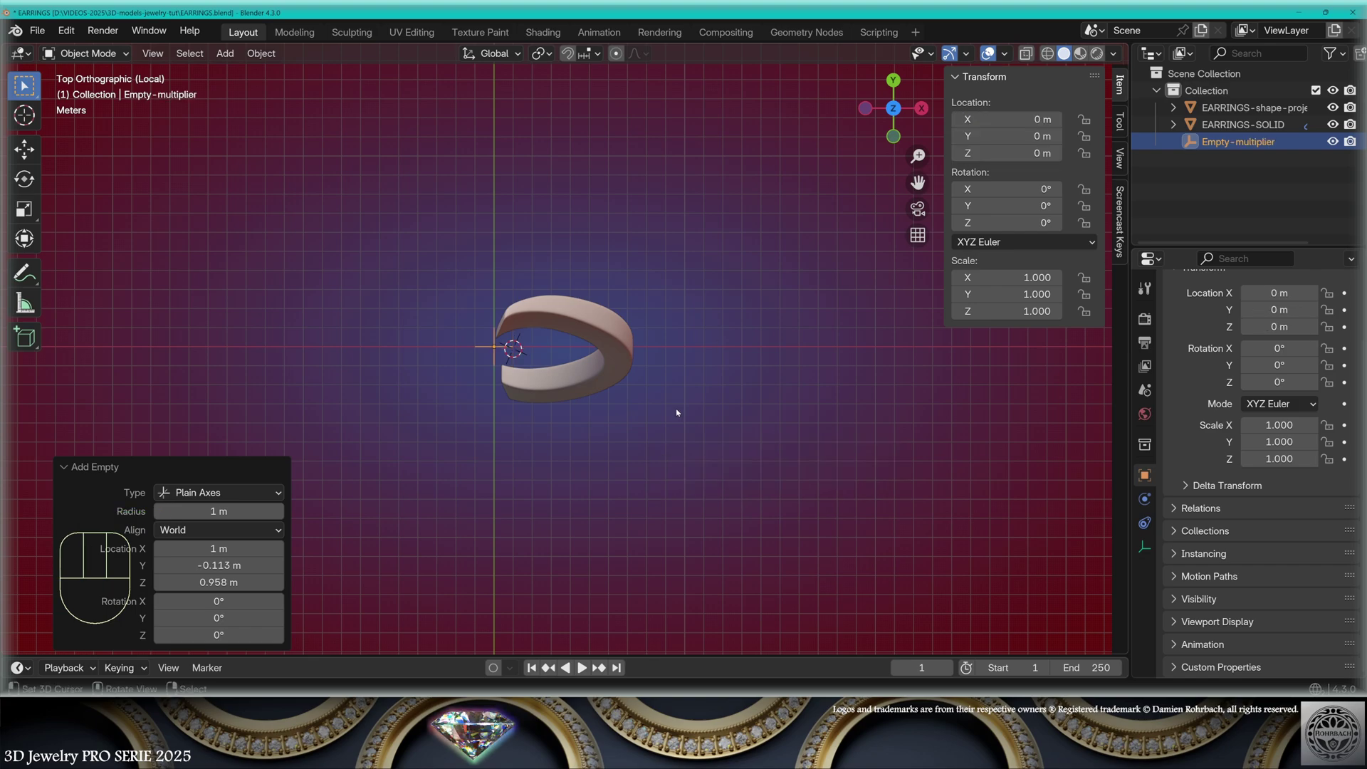
Add an Array modifier to EARRINGS-SOLID using only Object Offset, with Empty-multiplier as the offset object
click(624, 339)
click(1203, 315)
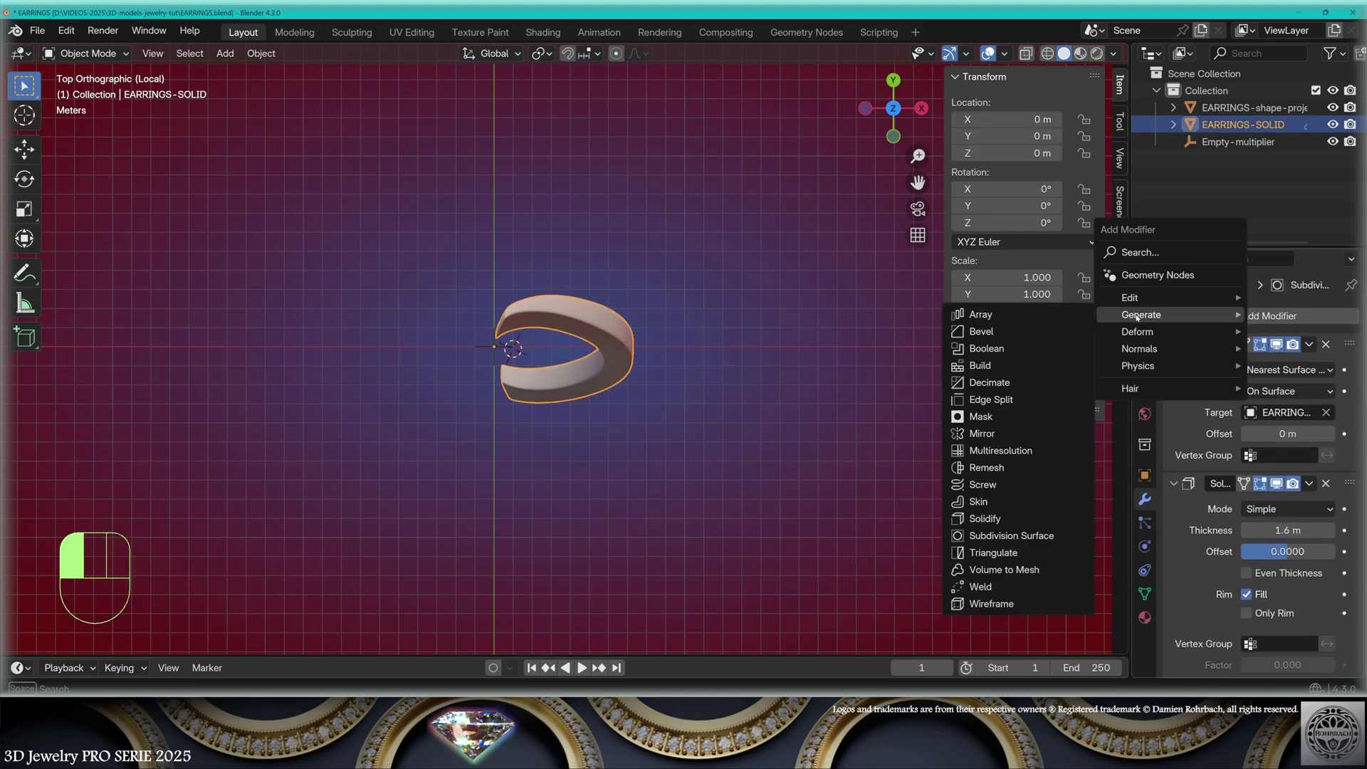
click(963, 315)
scroll(1253, 498, down, 5)
click(1198, 497)
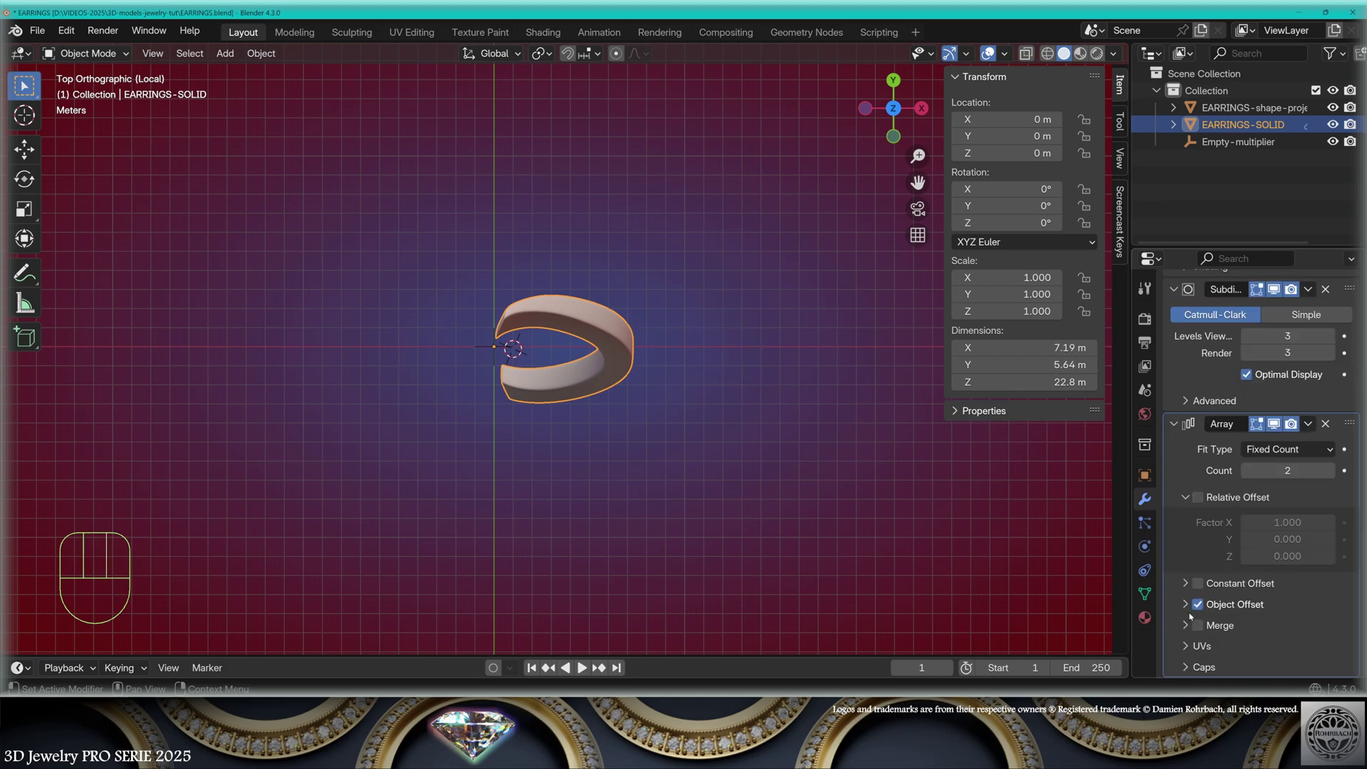
click(1198, 603)
click(1326, 630)
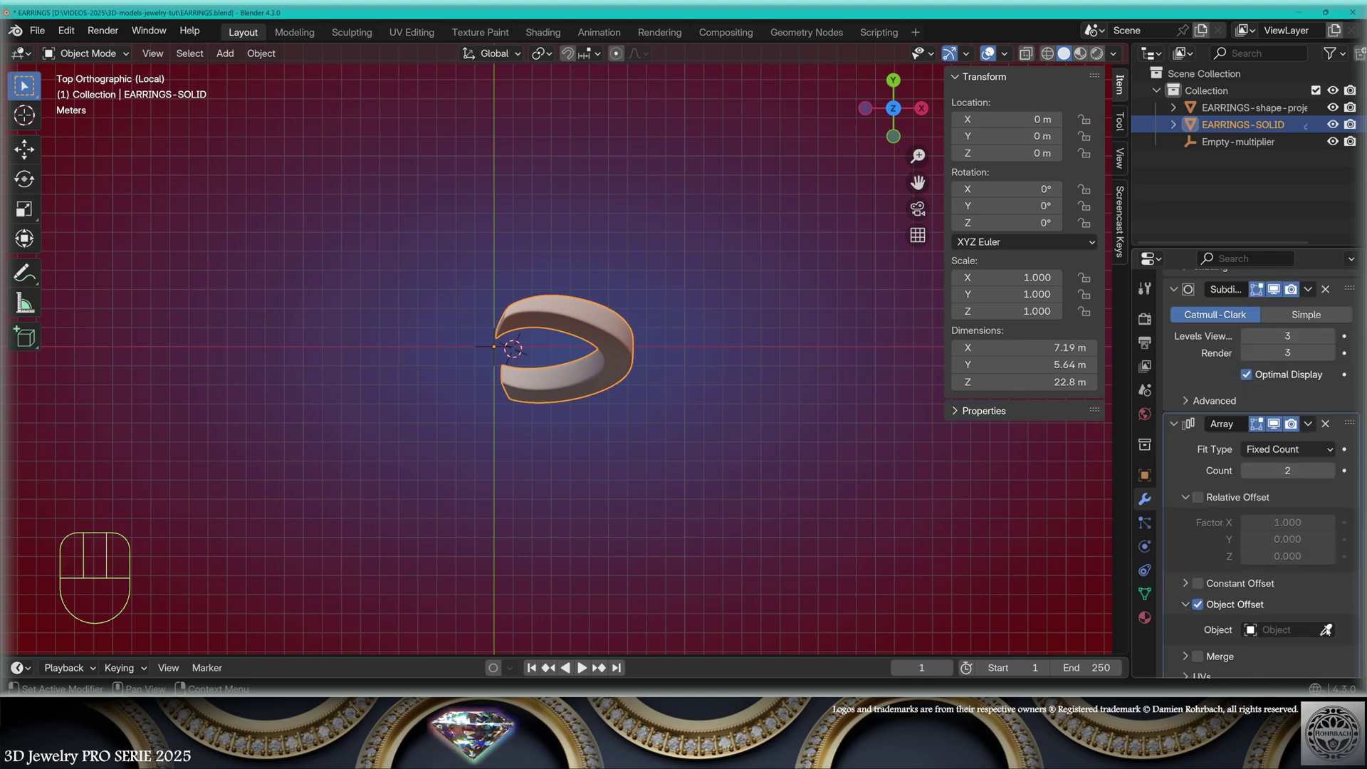
click(1251, 142)
Rotate Empty-multiplier 30° around Z
click(1246, 142)
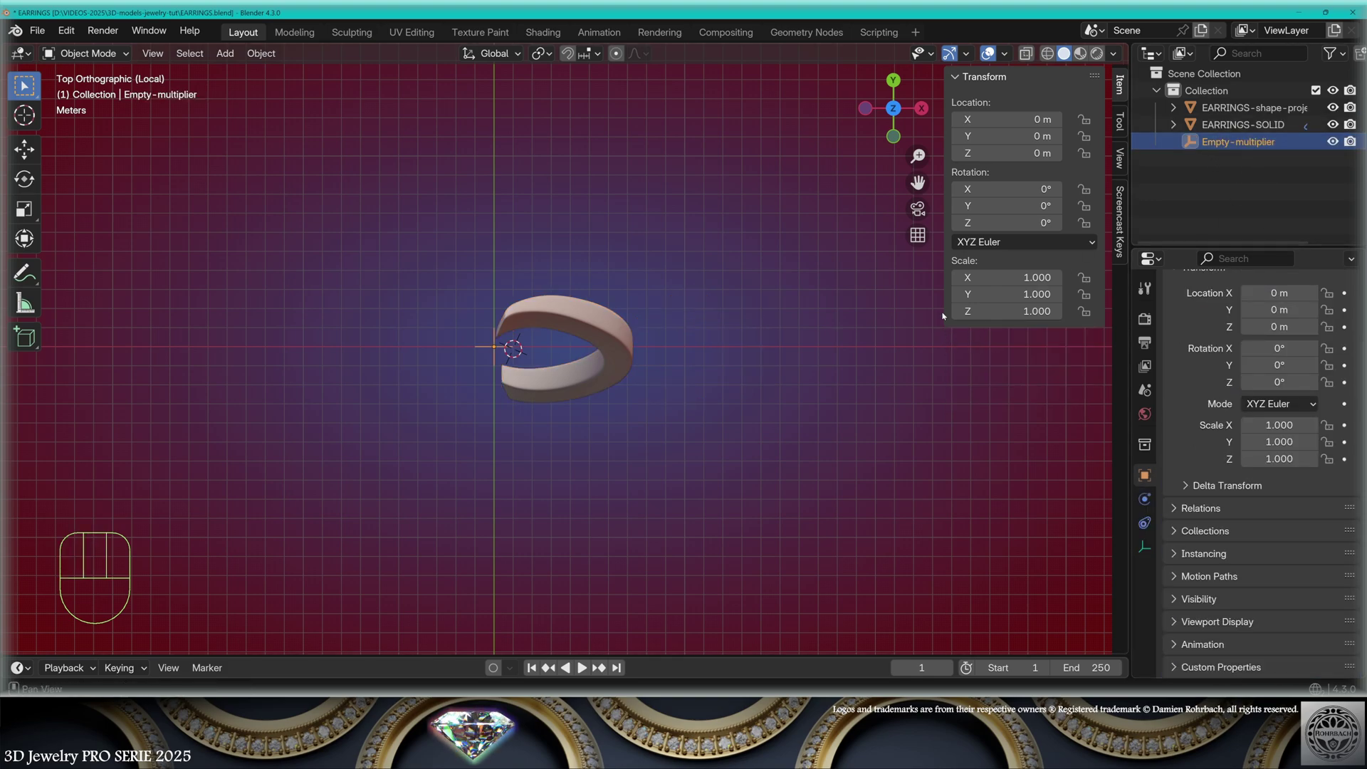
drag(1011, 223, 1036, 223)
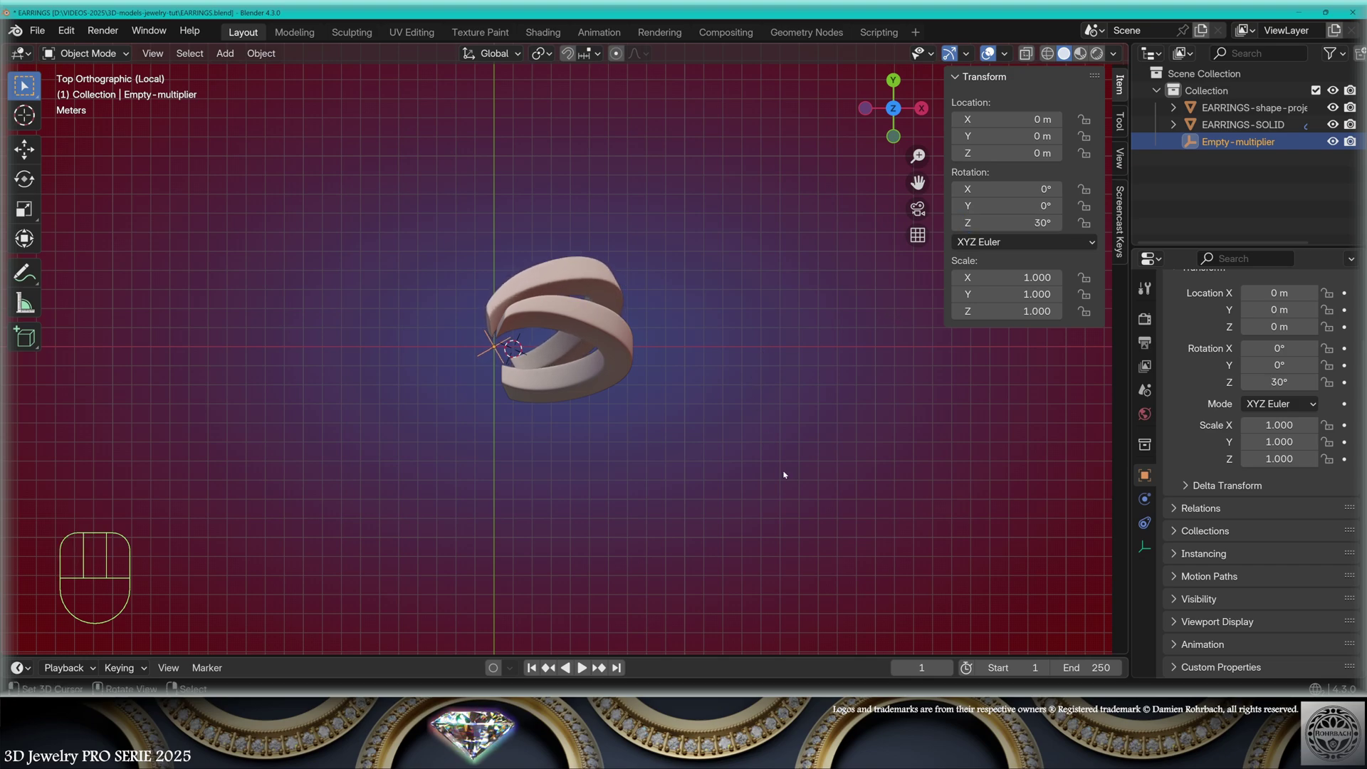
Set the Array count of EARRINGS-SOLID to 360/30 and save the file
click(624, 347)
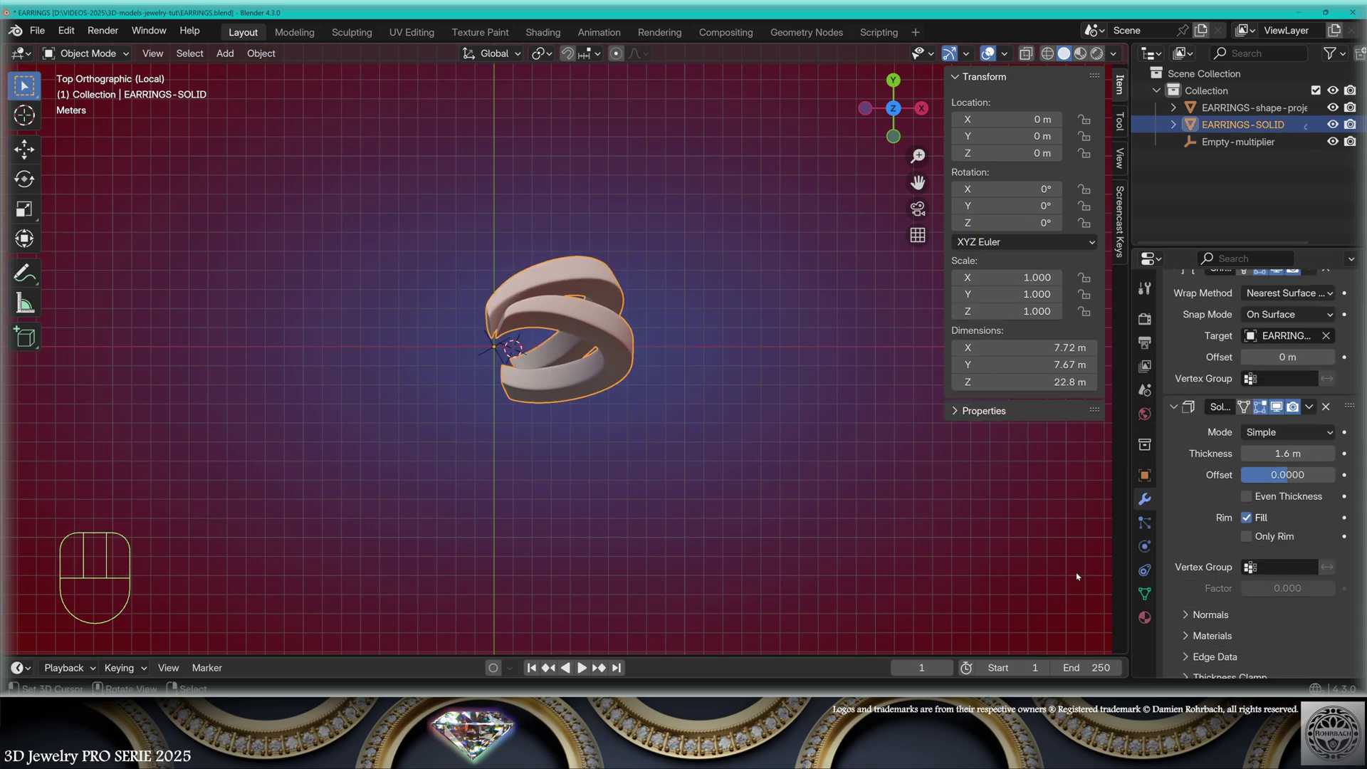
scroll(1267, 463, down, 10)
click(1287, 439)
text(36)
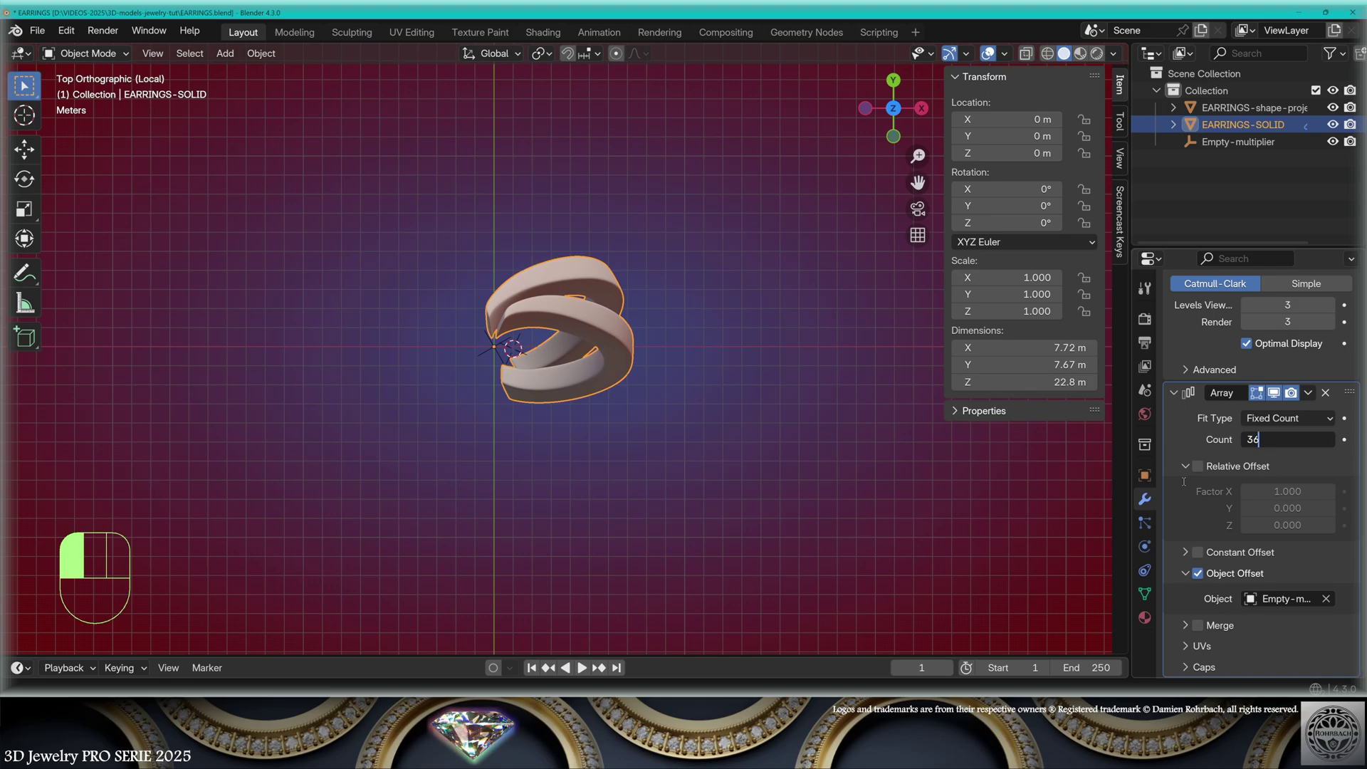
text(0/)
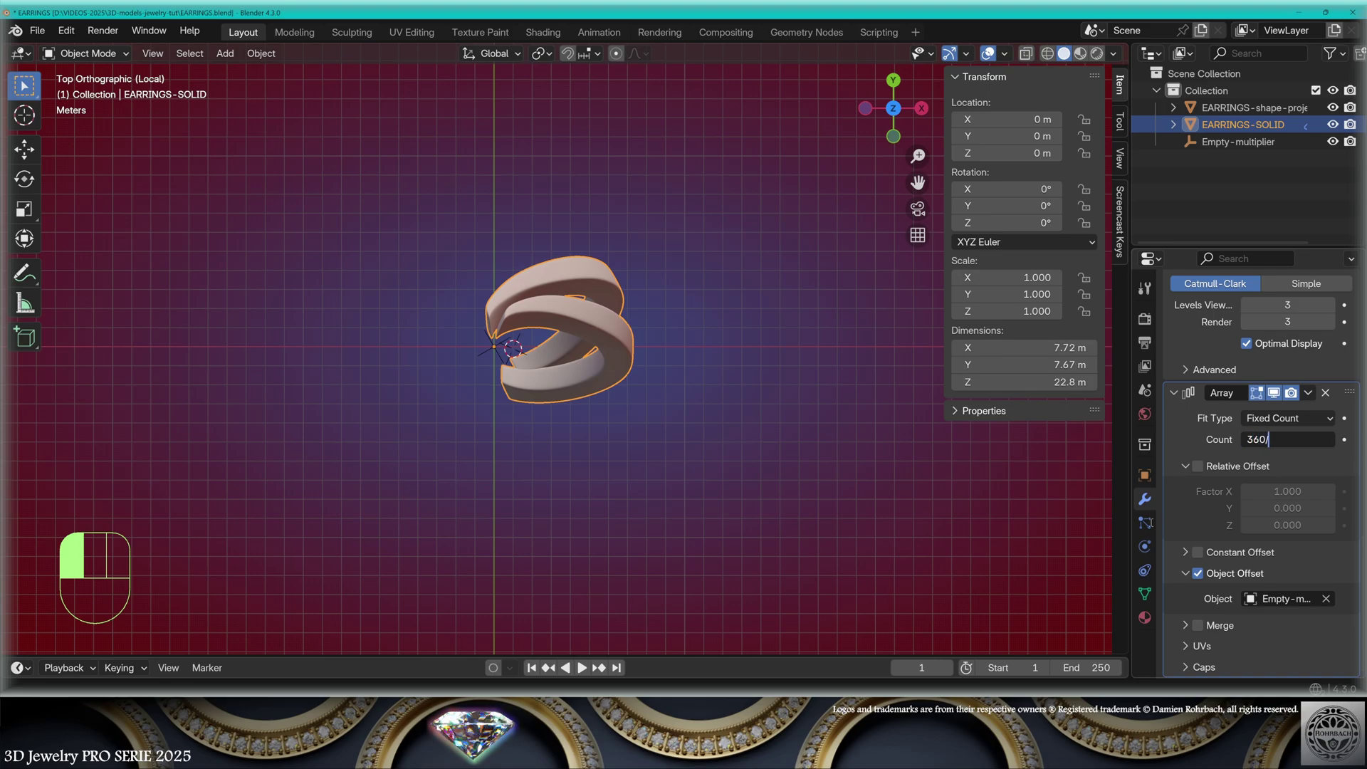
text(30)
key(Return)
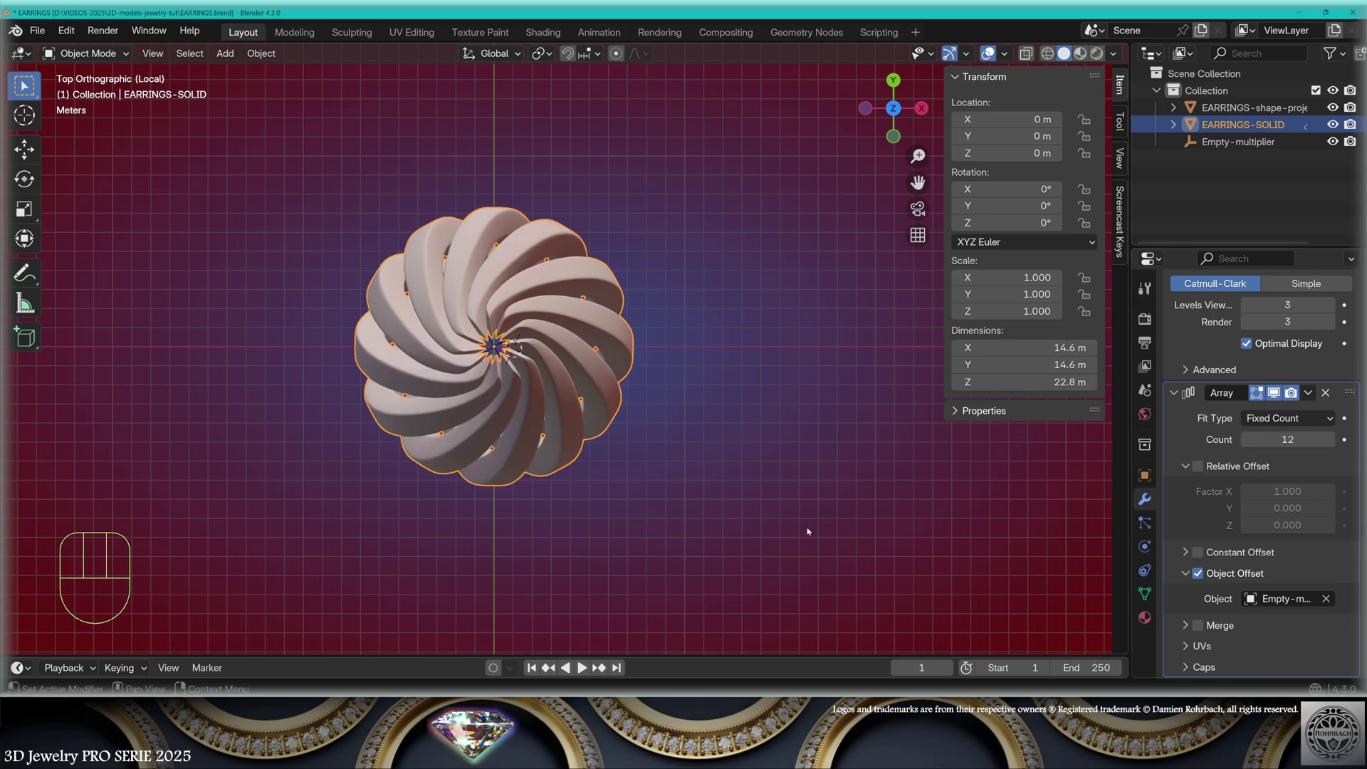
middle_drag(800, 537, 803, 212)
key(ctrl+s)
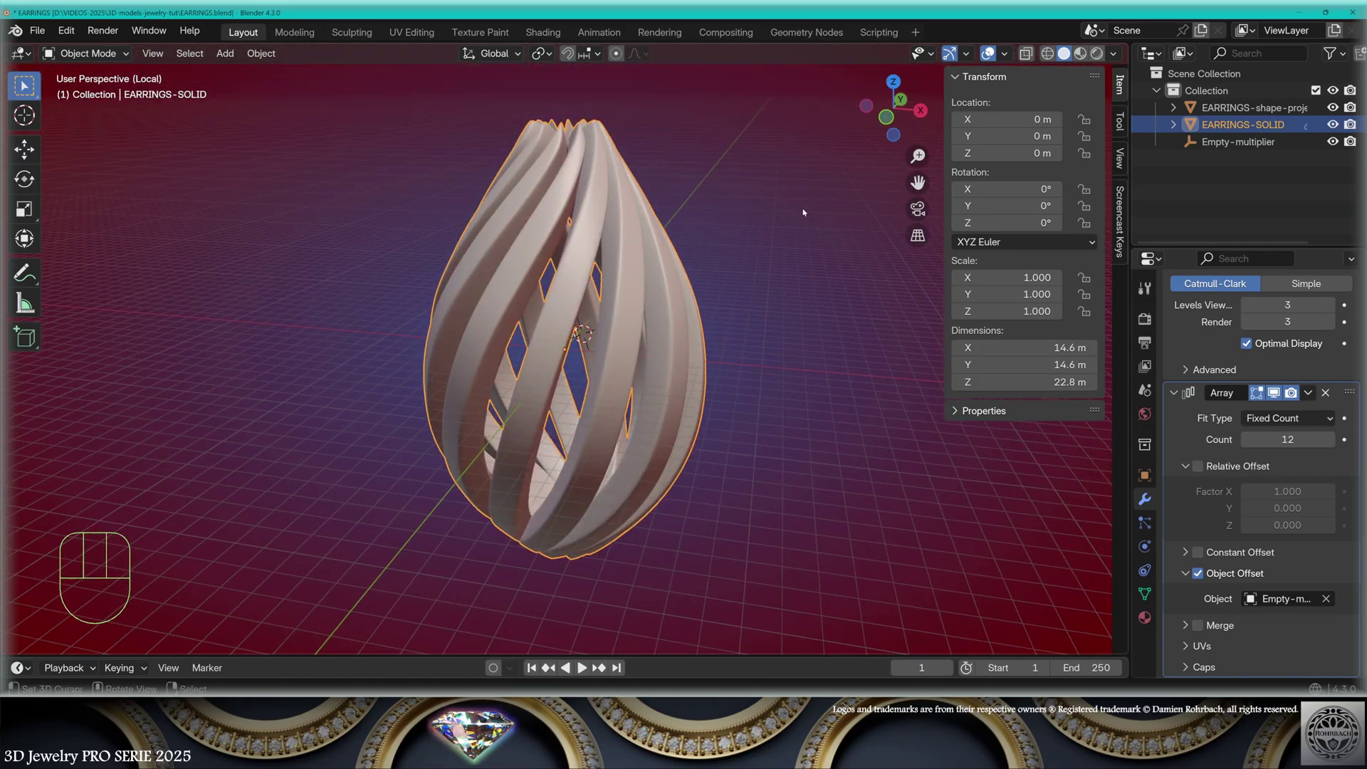
Exit local view, duplicate EARRINGS-shape-projector about 15.5 m up along Z, and scale the copy down into a small cap for the cage top
key(KP_Divide)
click(586, 143)
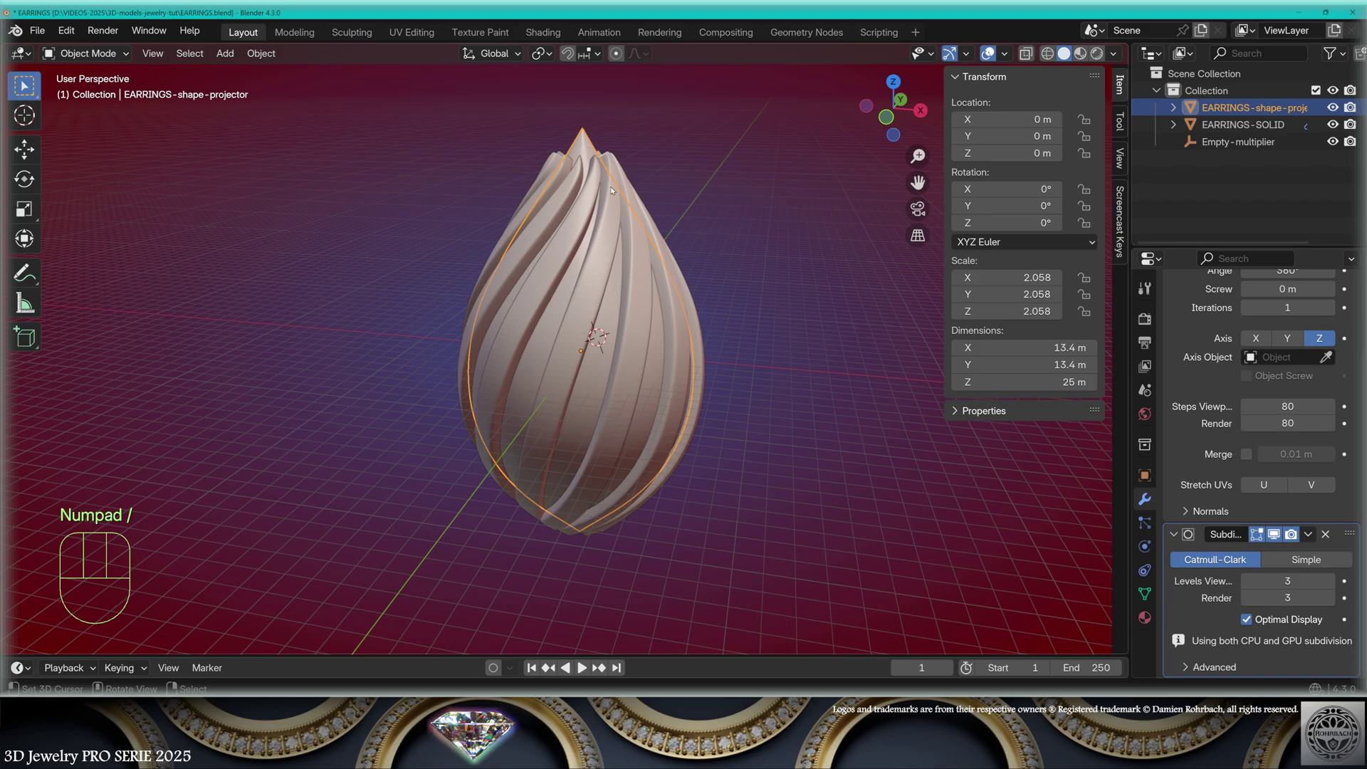
key(KP_1)
key(shift+d)
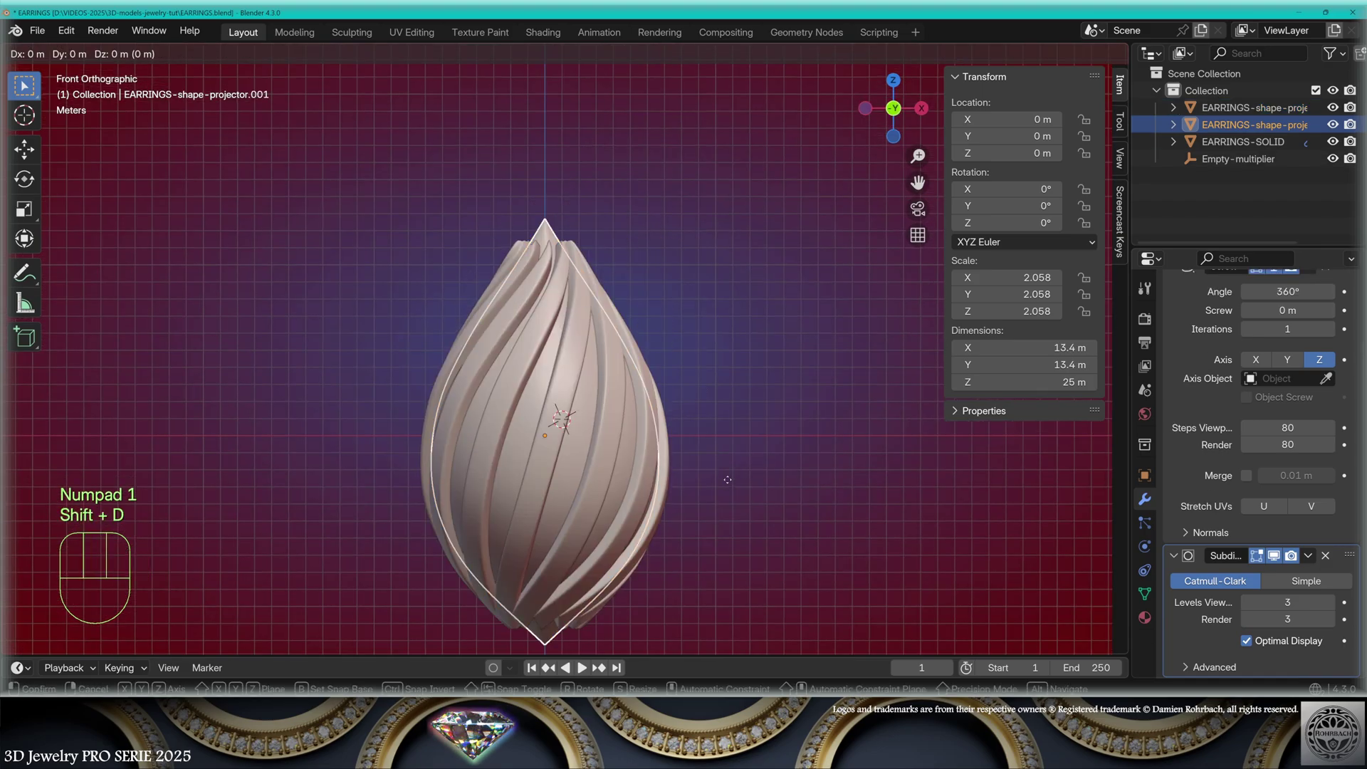
key(z)
click(735, 218)
key(s)
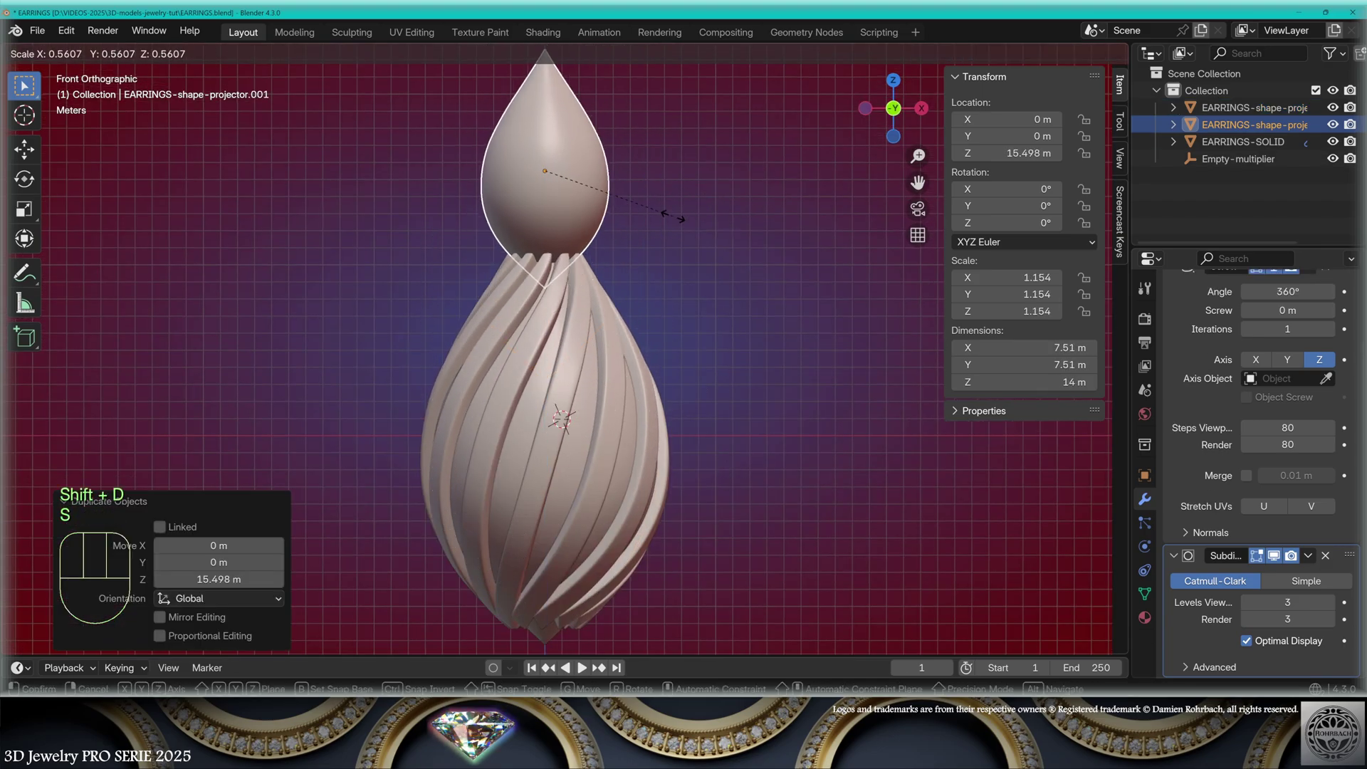
click(605, 228)
In the copy's mesh, raise the lowest profile vertex about 1.94 m along Z with smooth proportional editing to flatten the cap's underside
key(Tab)
key(alt+z)
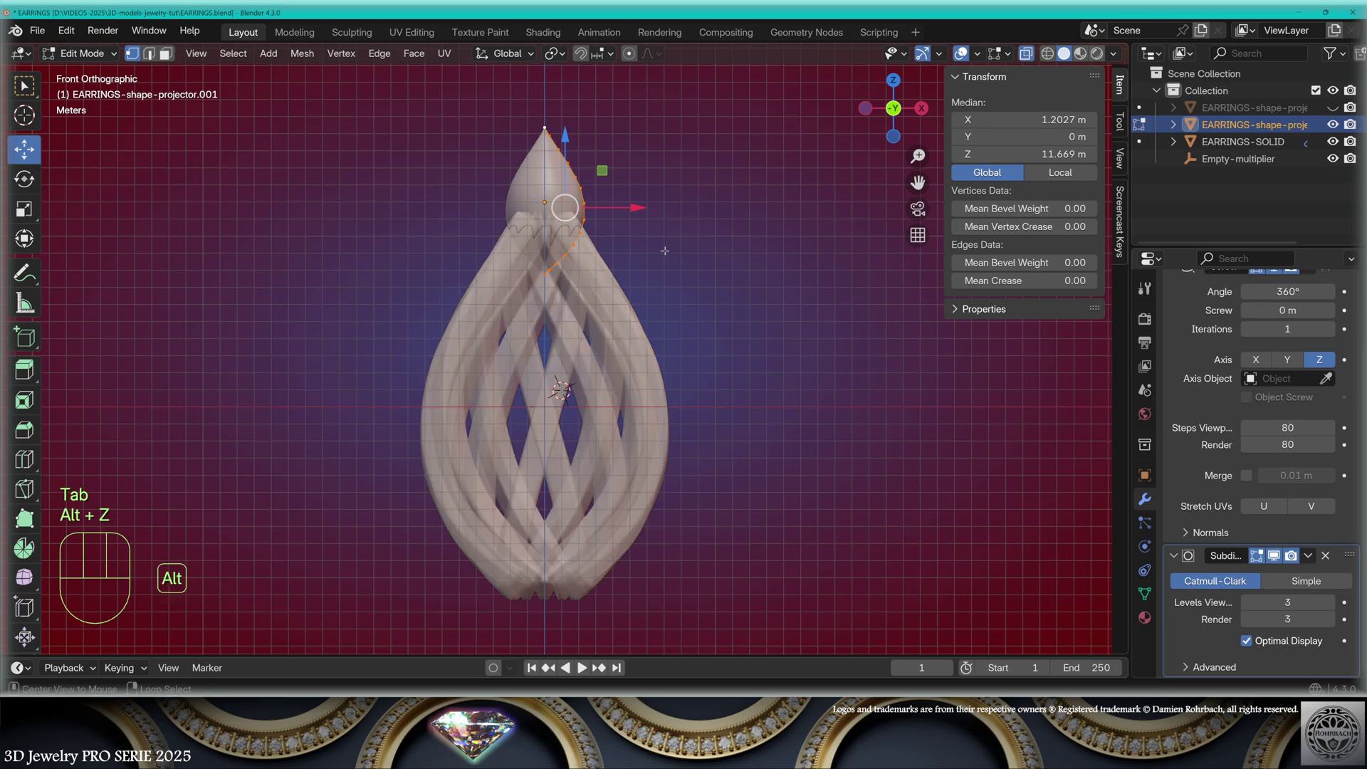
shift+middle_drag(665, 250, 612, 321)
scroll(597, 445, up, 6)
click(570, 448)
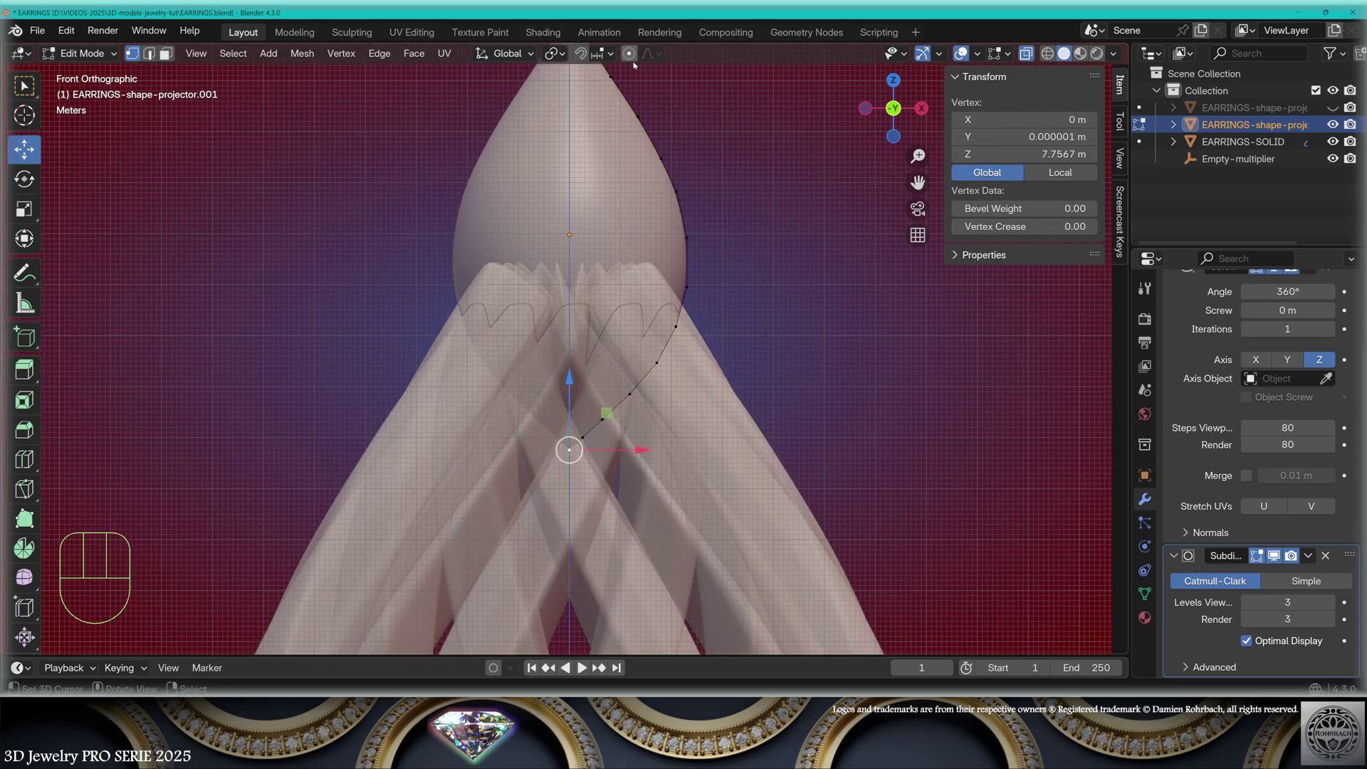
click(629, 53)
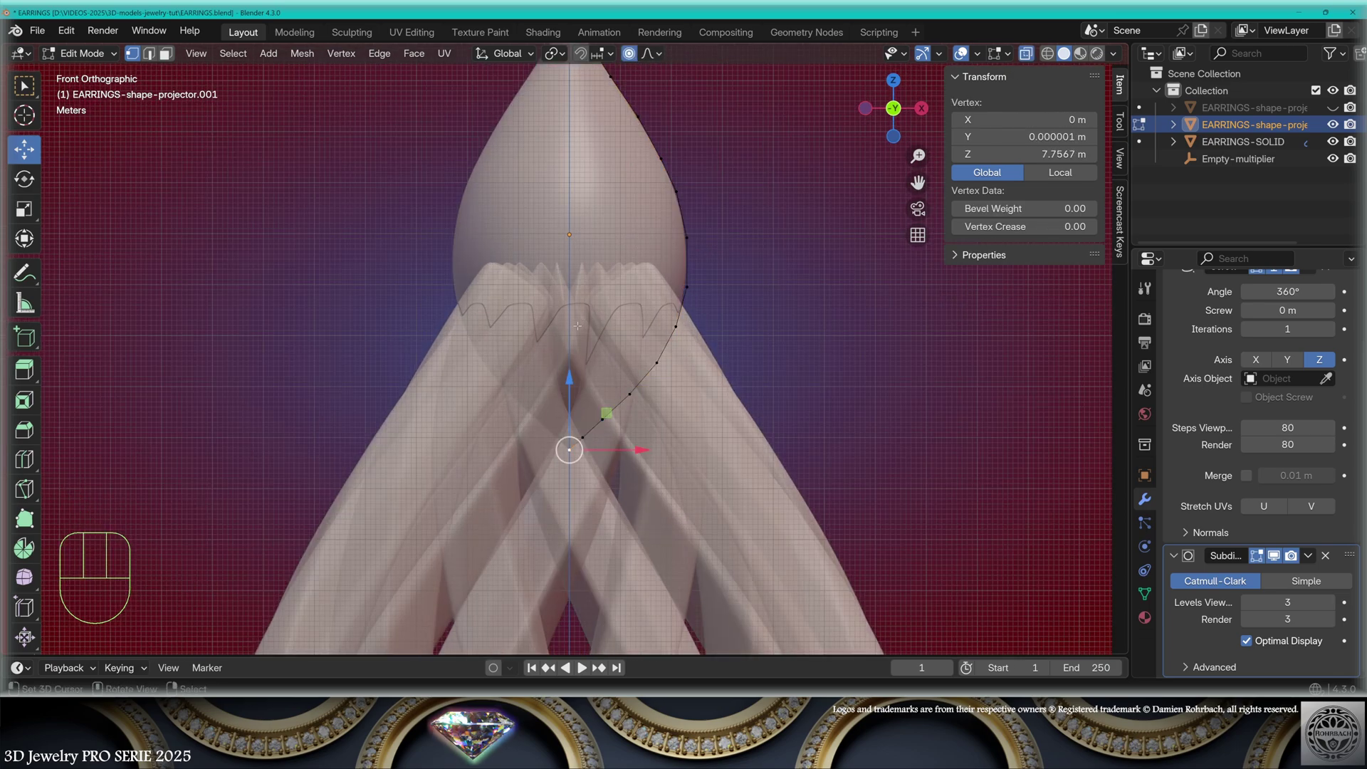
key(g)
key(z)
scroll(580, 299, down, 10)
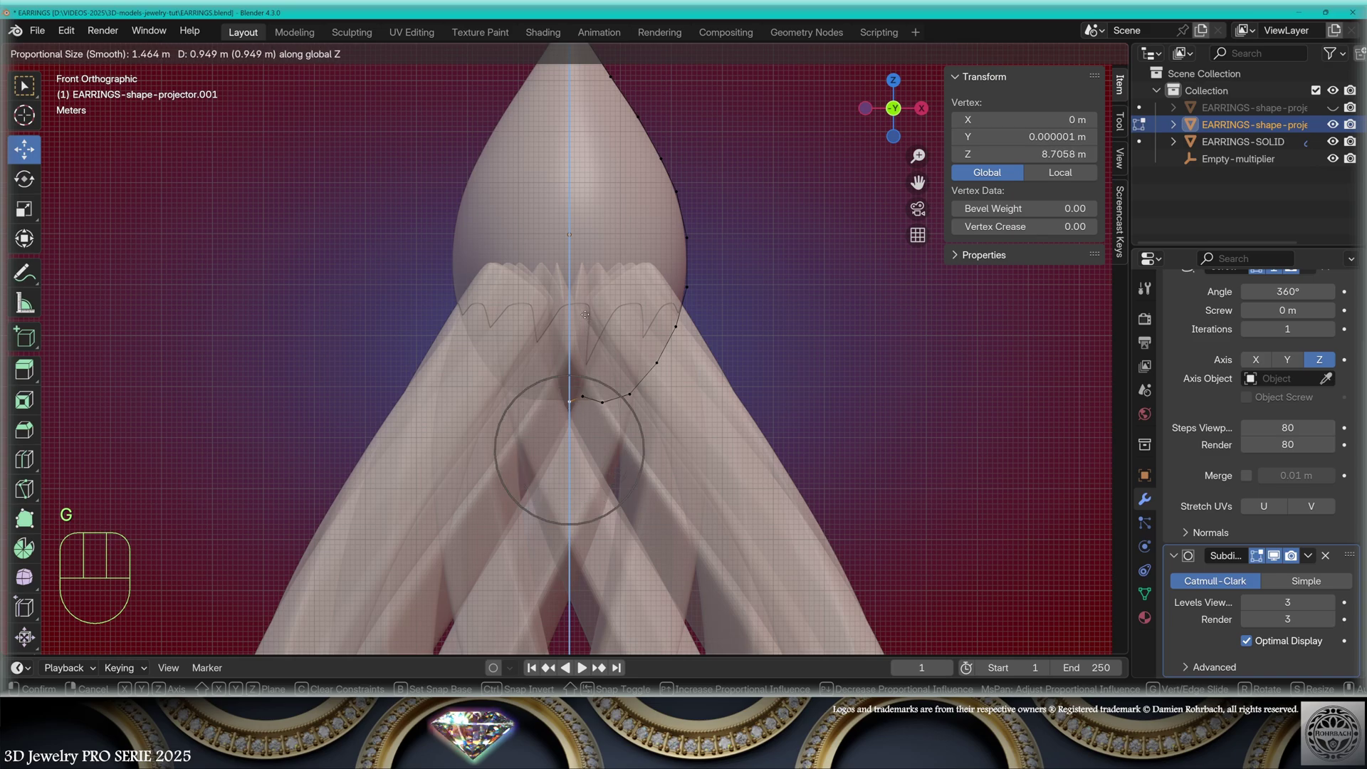
click(576, 265)
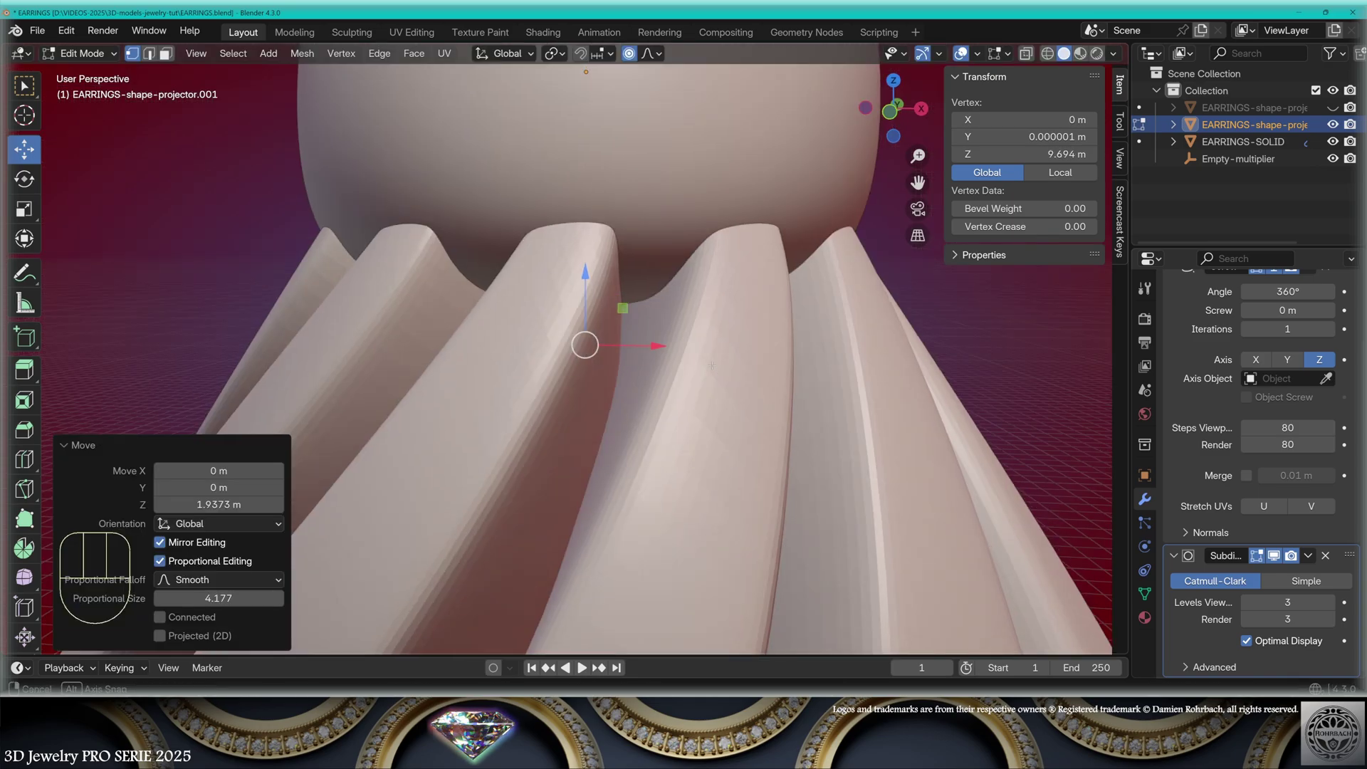
Turn off proportional editing and reposition individual vertices along the cap's lower profile to smooth its curve
middle_drag(622, 306, 621, 213)
key(KP_1)
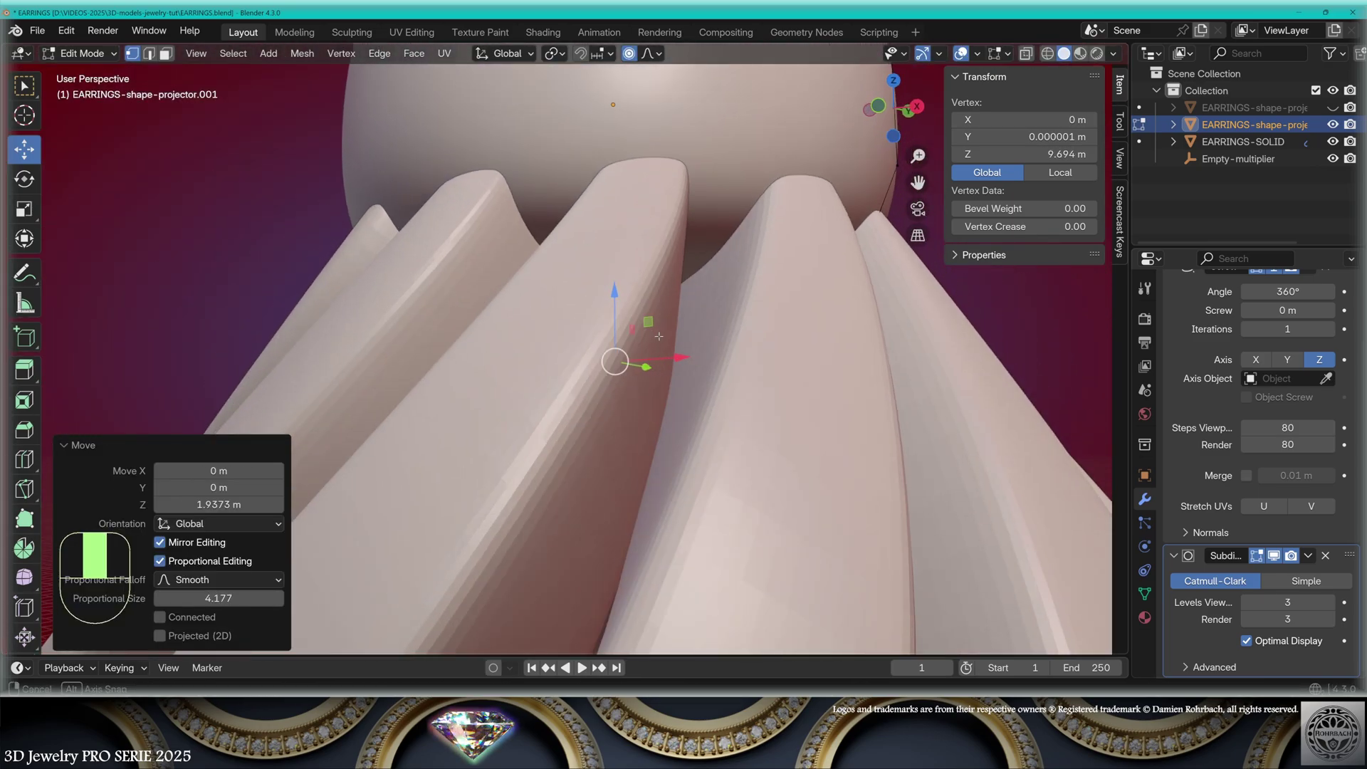
key(alt+z)
scroll(677, 285, up, 5)
key(g)
key(g)
key(g)
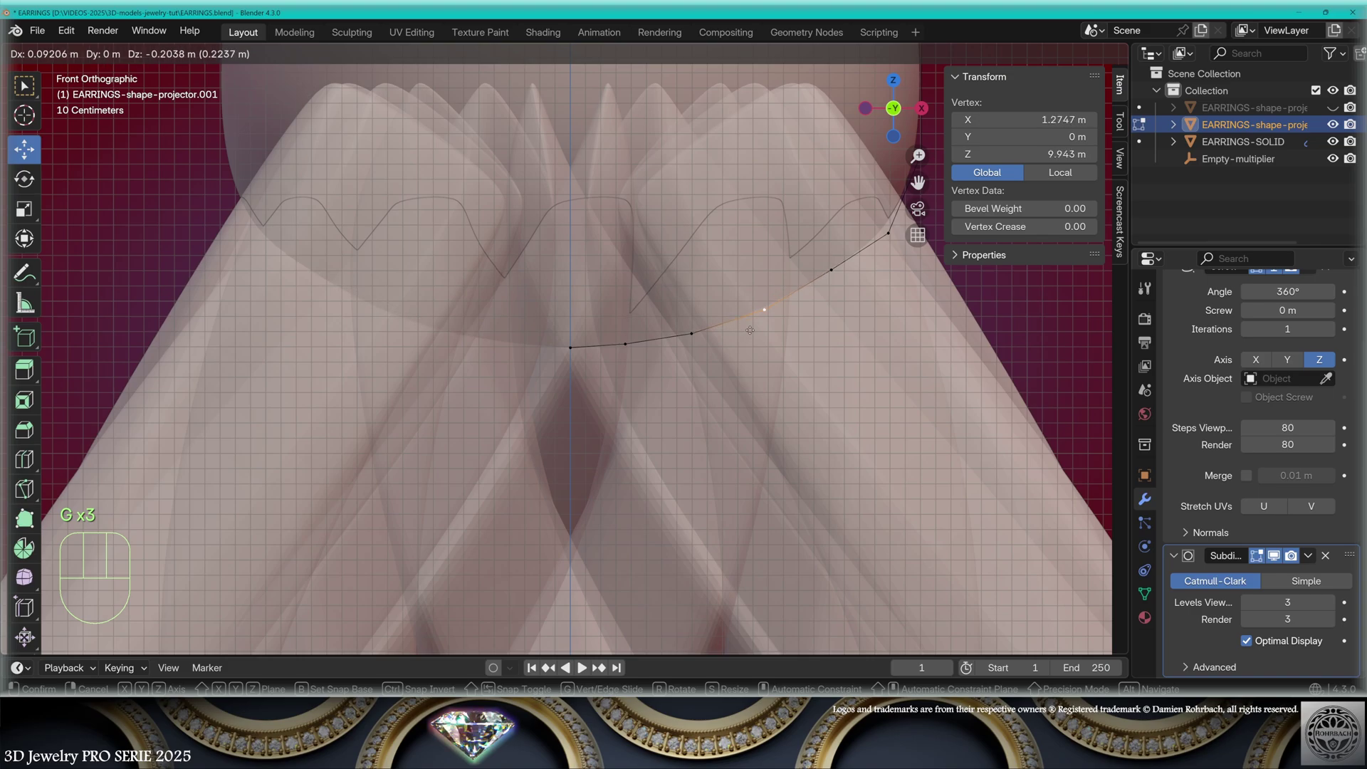
click(751, 326)
Reposition the vertices near the cap's tip to shape its top into a rounded dome
scroll(738, 228, down, 5)
shift+middle_drag(738, 228, 731, 438)
right_click(656, 279)
key(g)
click(656, 281)
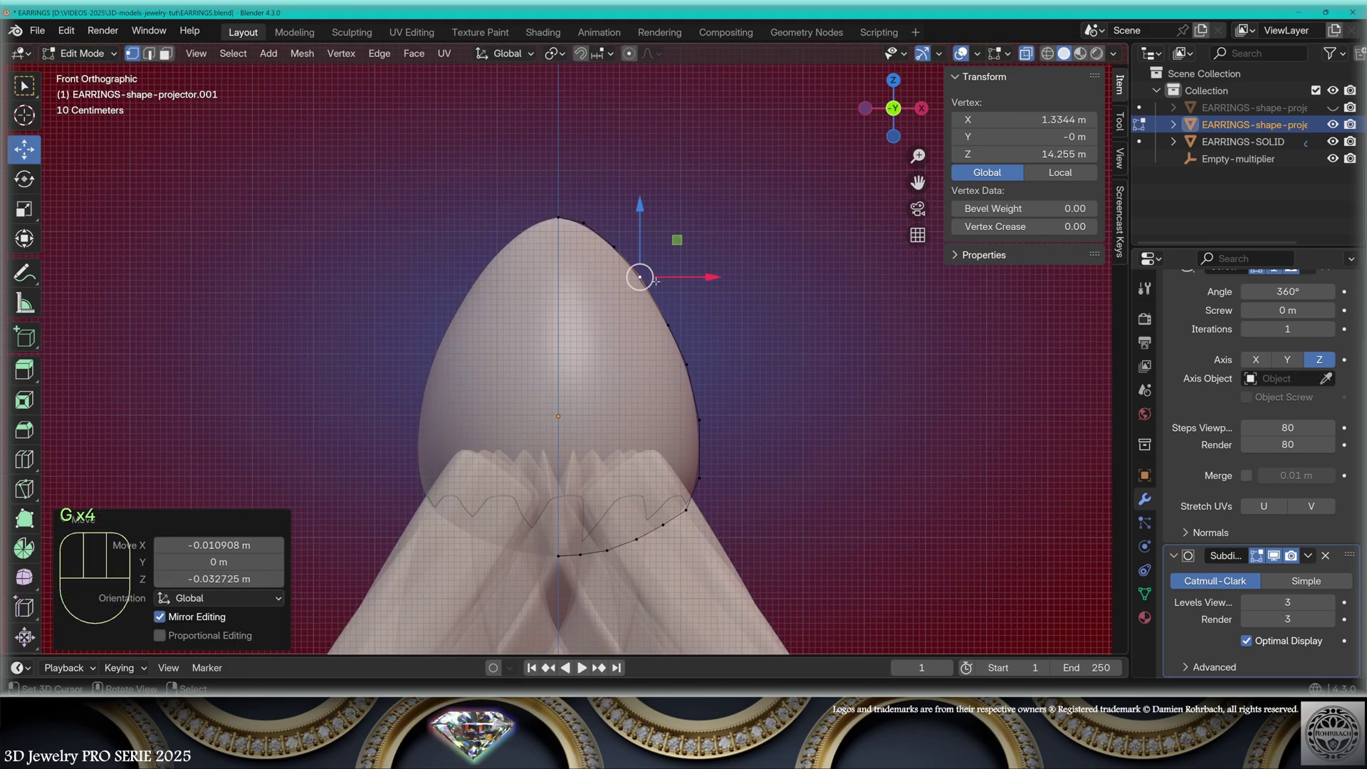
Duplicate the whole cap profile about 22.5 m down along Z to the bottom of the cage
scroll(791, 473, down, 5)
key(a)
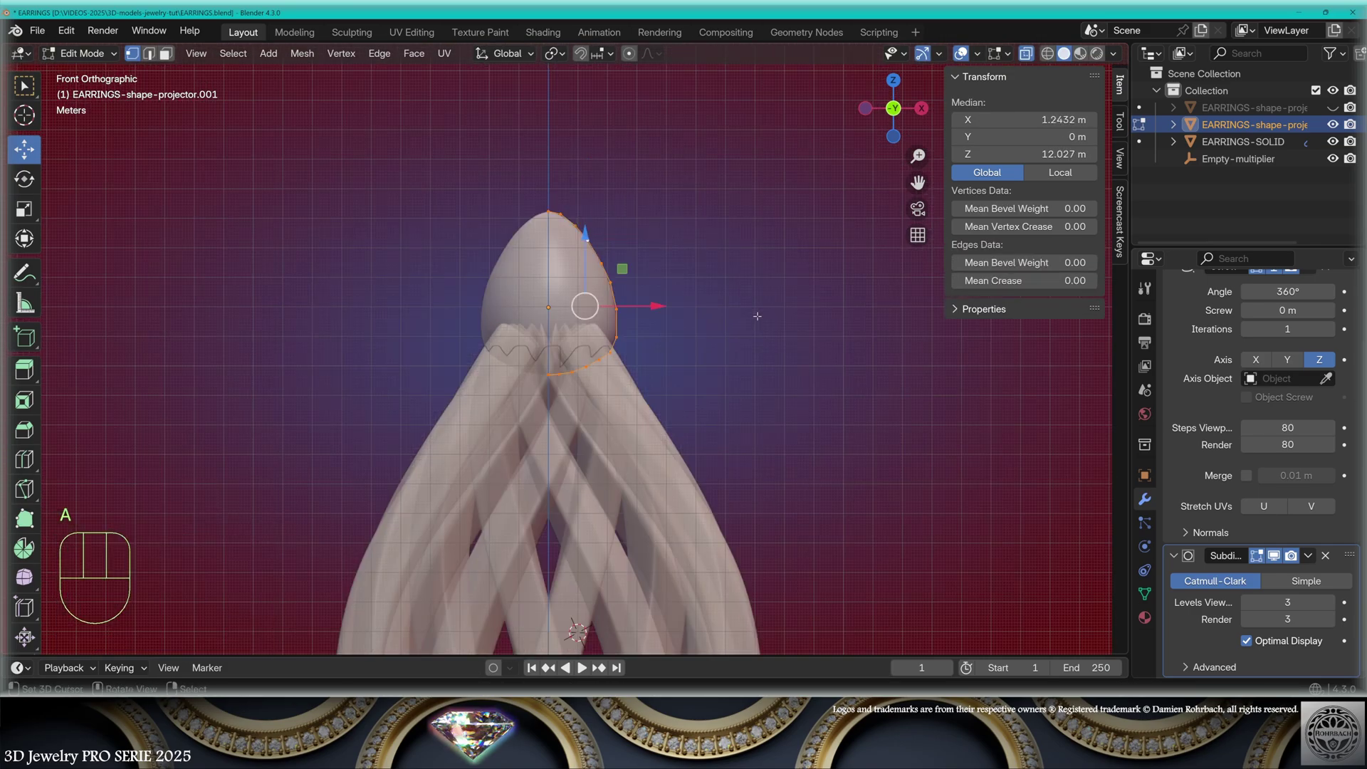
shift+middle_drag(753, 309, 715, 124)
key(shift+d)
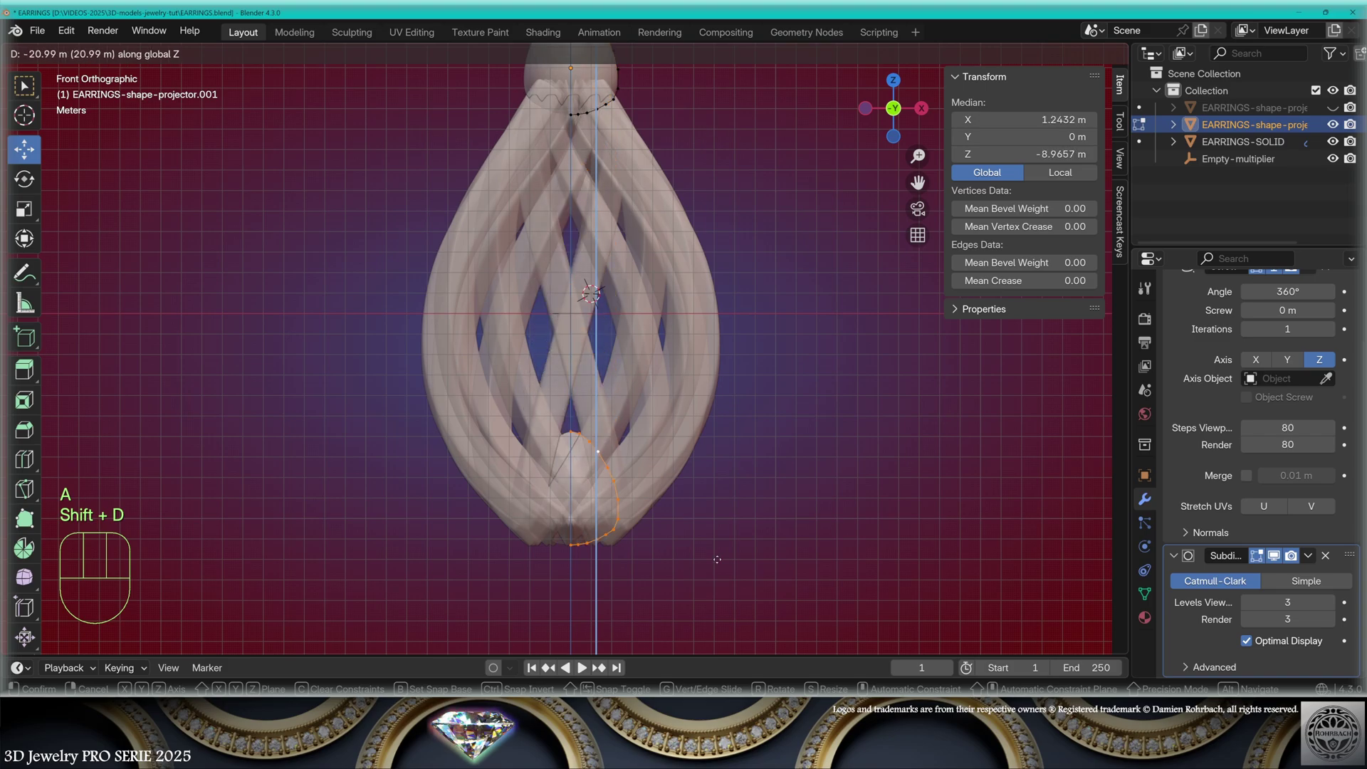
click(715, 570)
shift+middle_drag(704, 514, 729, 277)
scroll(729, 277, up, 4)
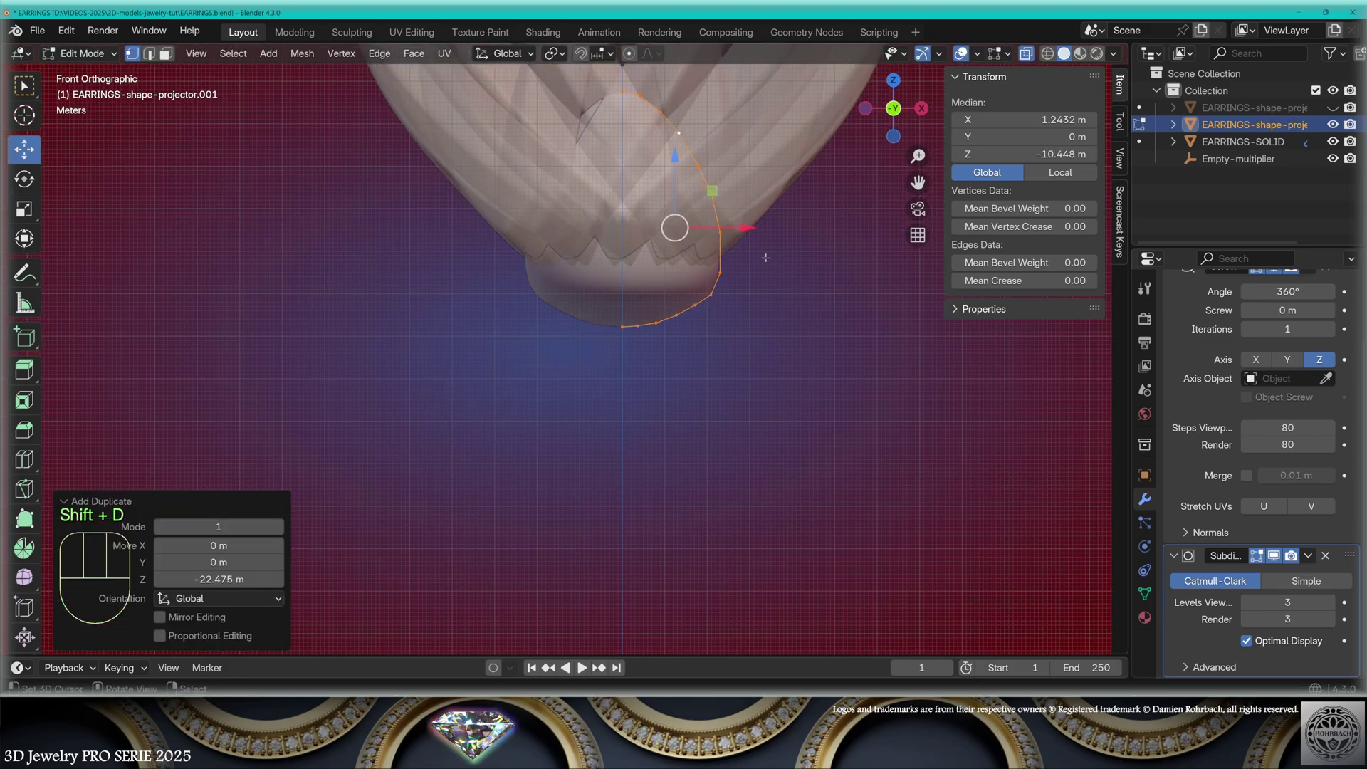
Flip the lower cap profile along Z with a scale of -1 and flatten it to about 0.73 along Z
key(s)
text(z)
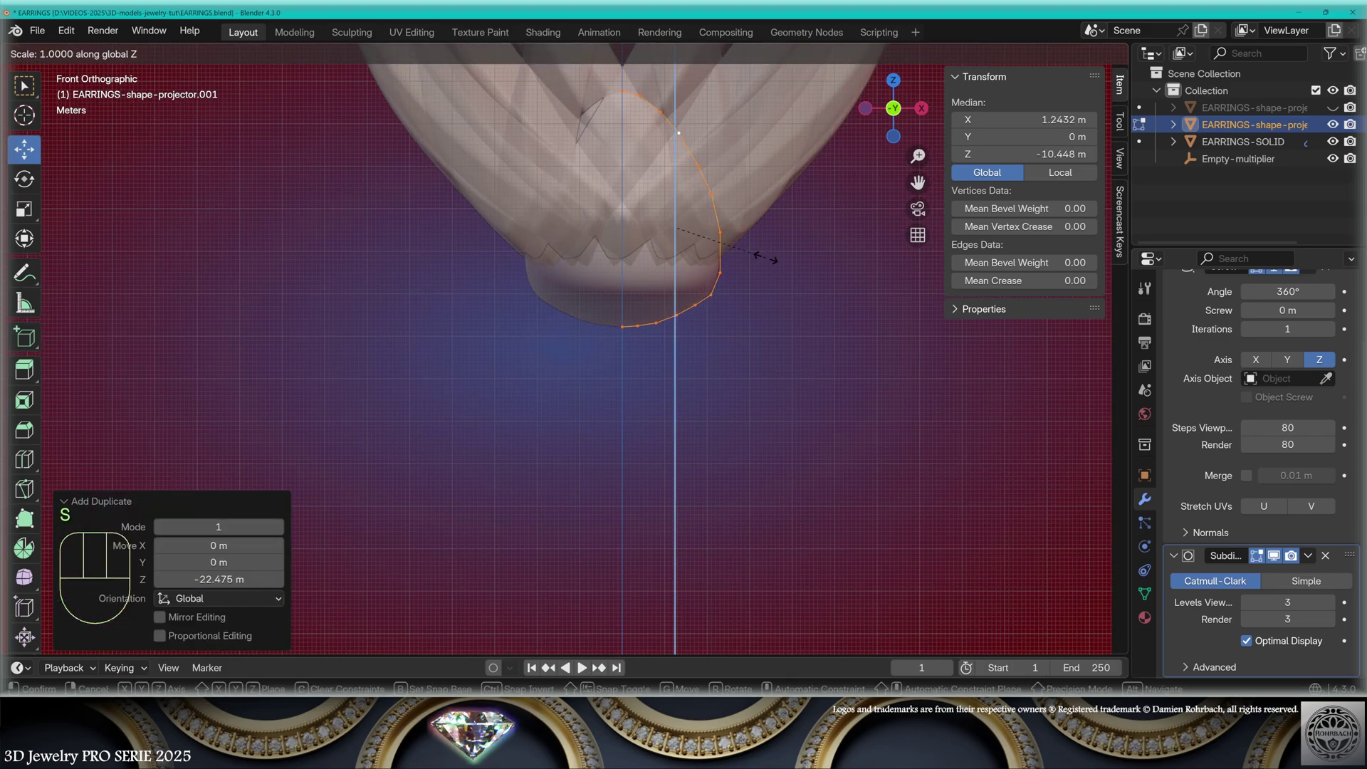
text(-1)
key(Return)
scroll(735, 241, up, 1)
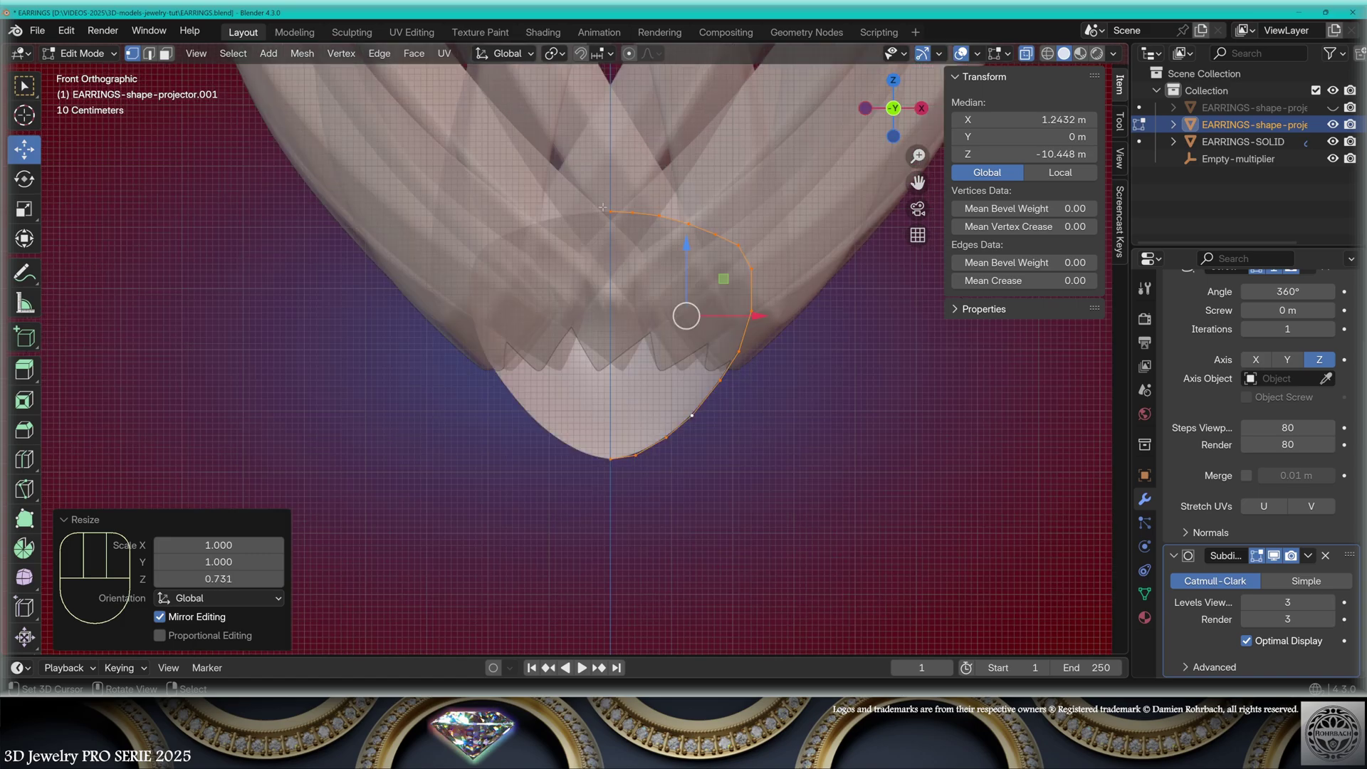
Snap the 3D cursor to the lower cap's topmost axis vertex and set the pivot point to the 3D cursor
click(610, 211)
key(shift+s)
click(659, 405)
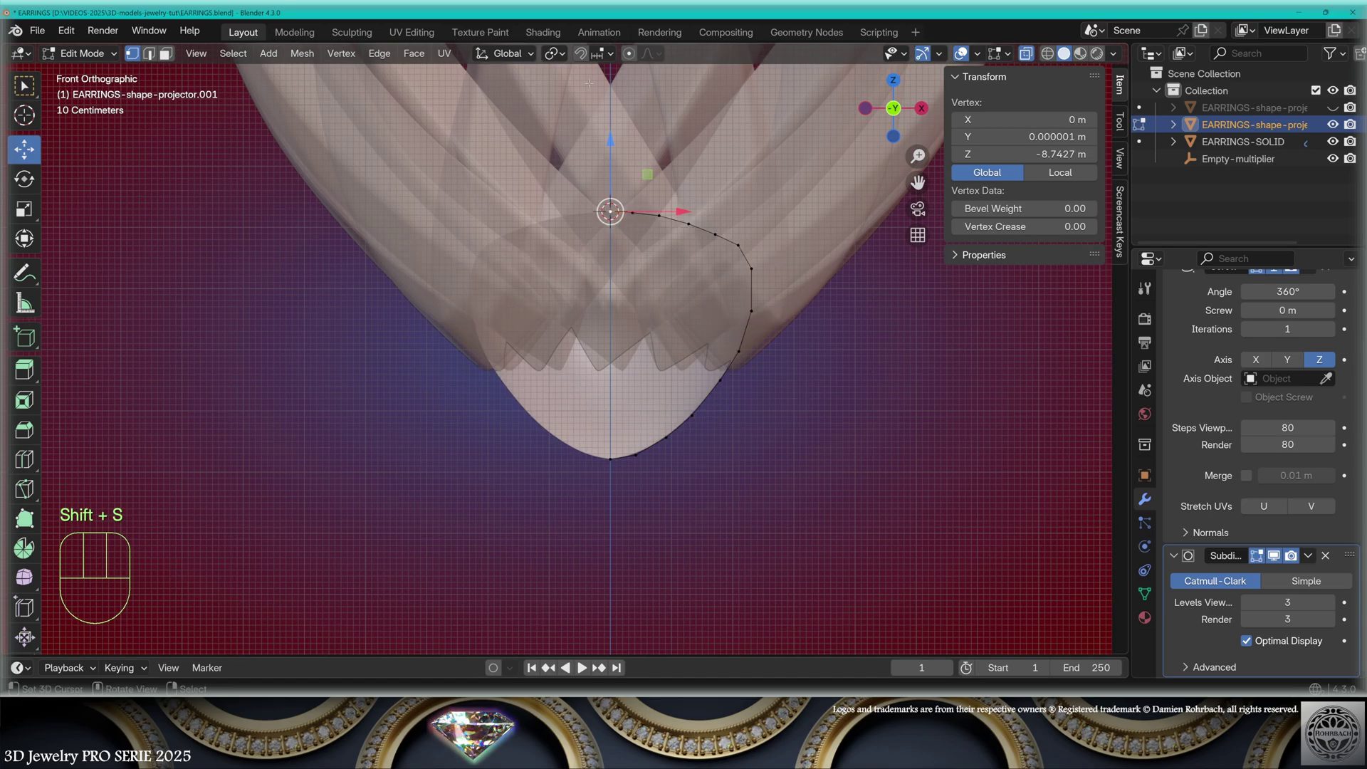
click(553, 53)
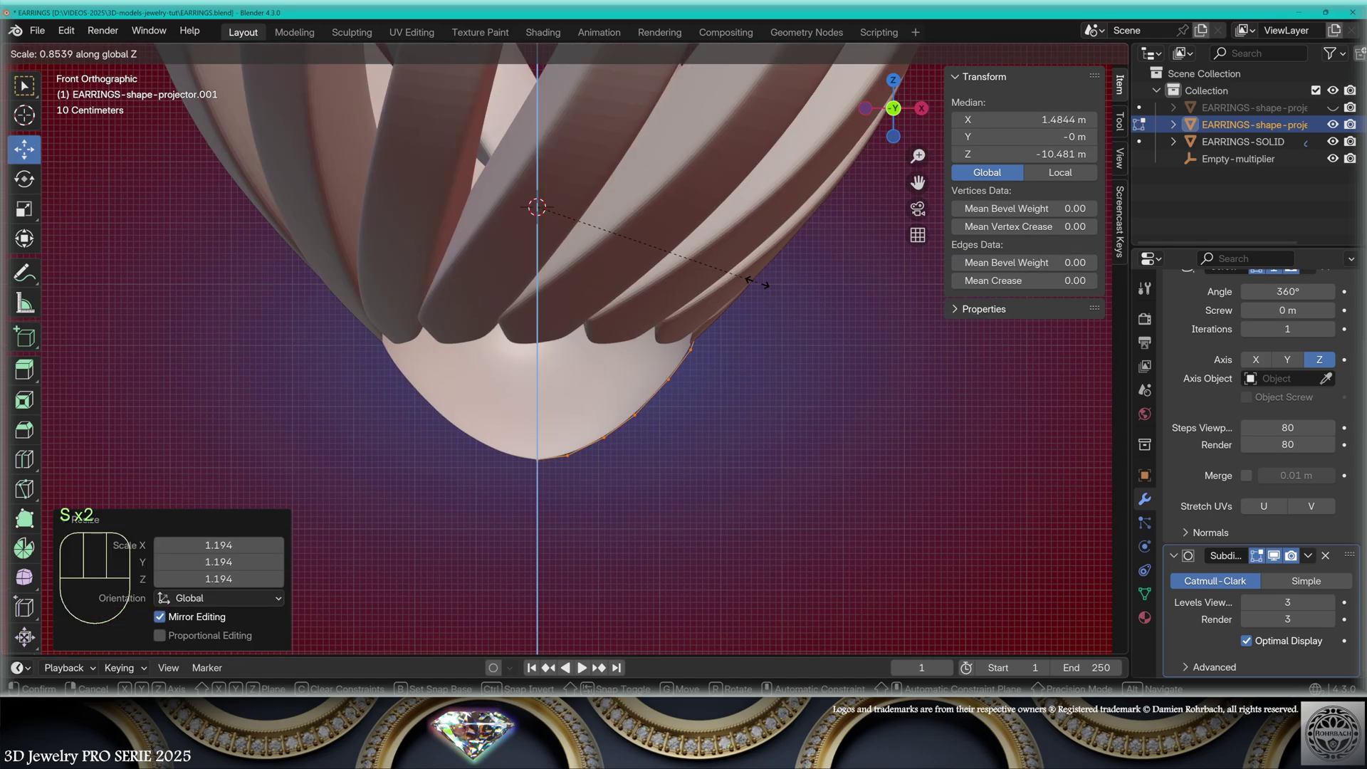
Scale the lower cap profile about the 3D cursor to about 0.81 along Z, and uniformly by about 1.06
click(745, 277)
key(s)
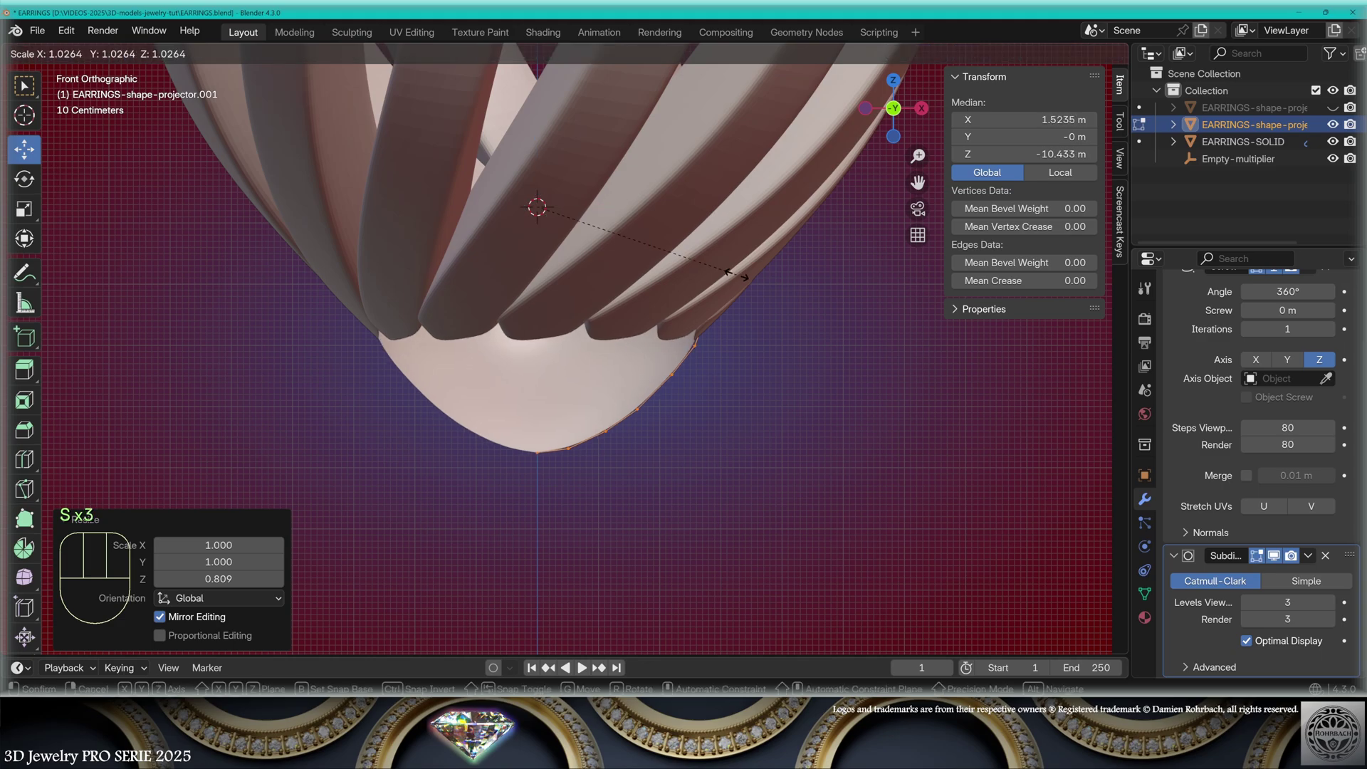
click(746, 274)
middle_drag(746, 274, 623, 314)
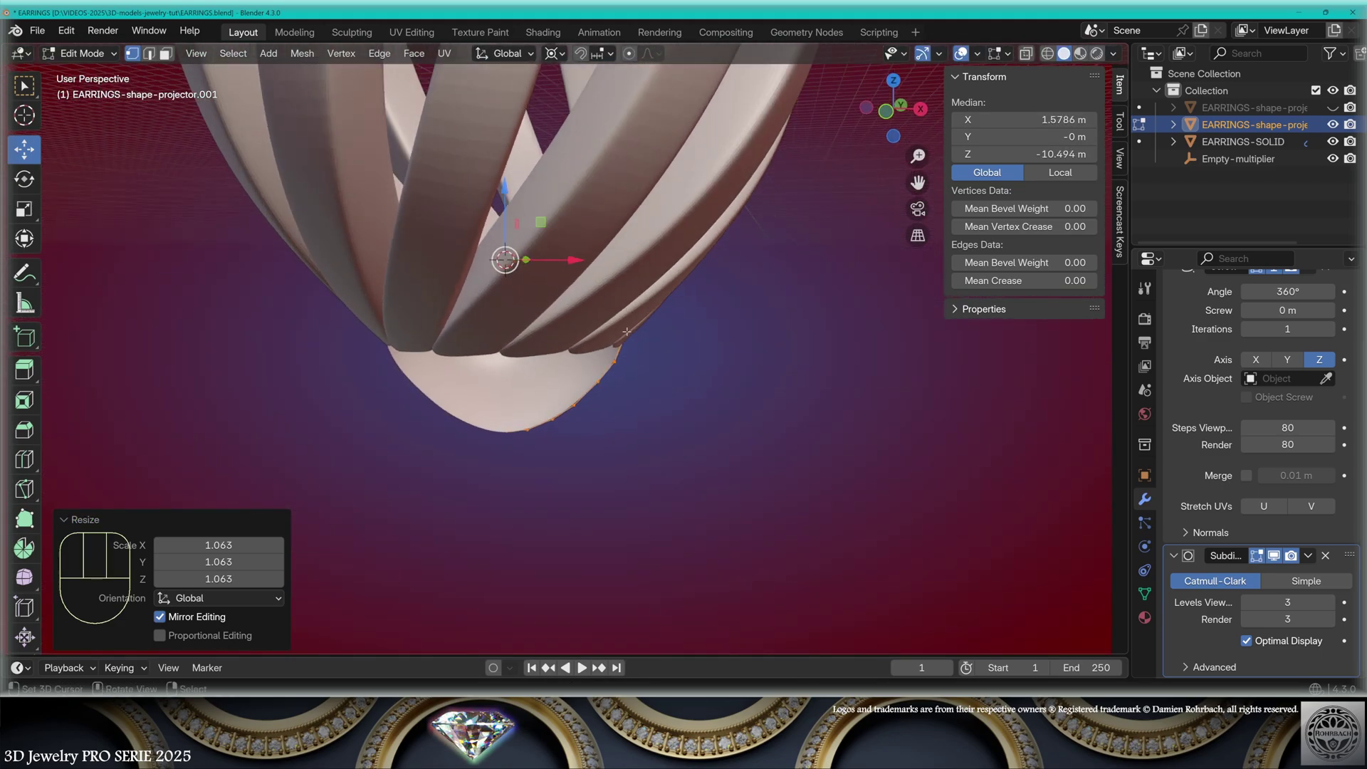
Enable Calculate Order in the Screw modifier's normals settings for the cap object
key(KP_1)
scroll(1208, 350, up, 3)
scroll(1209, 349, down, 3)
click(1219, 427)
click(1183, 533)
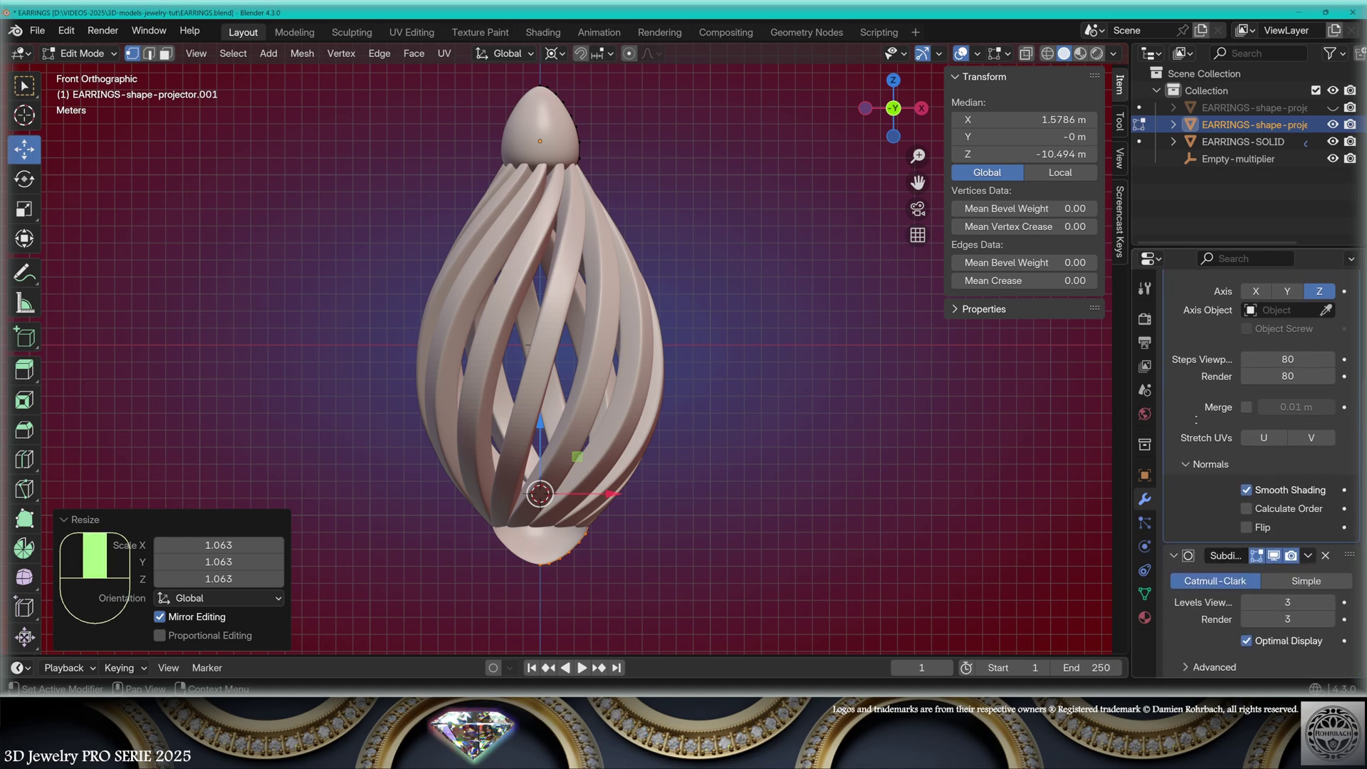
click(1246, 509)
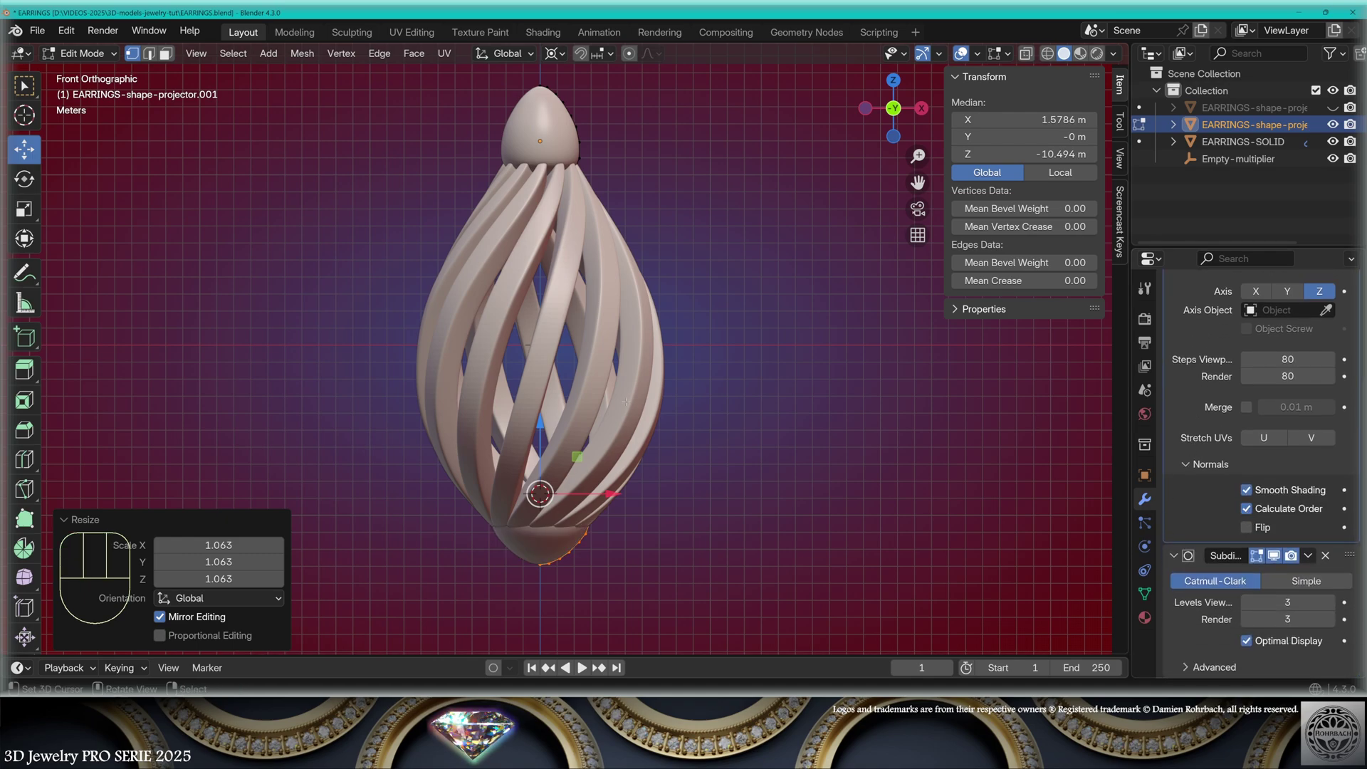
Return to Object Mode and rename the cap object EARRINGS-shape-joins
key(Tab)
key(F2)
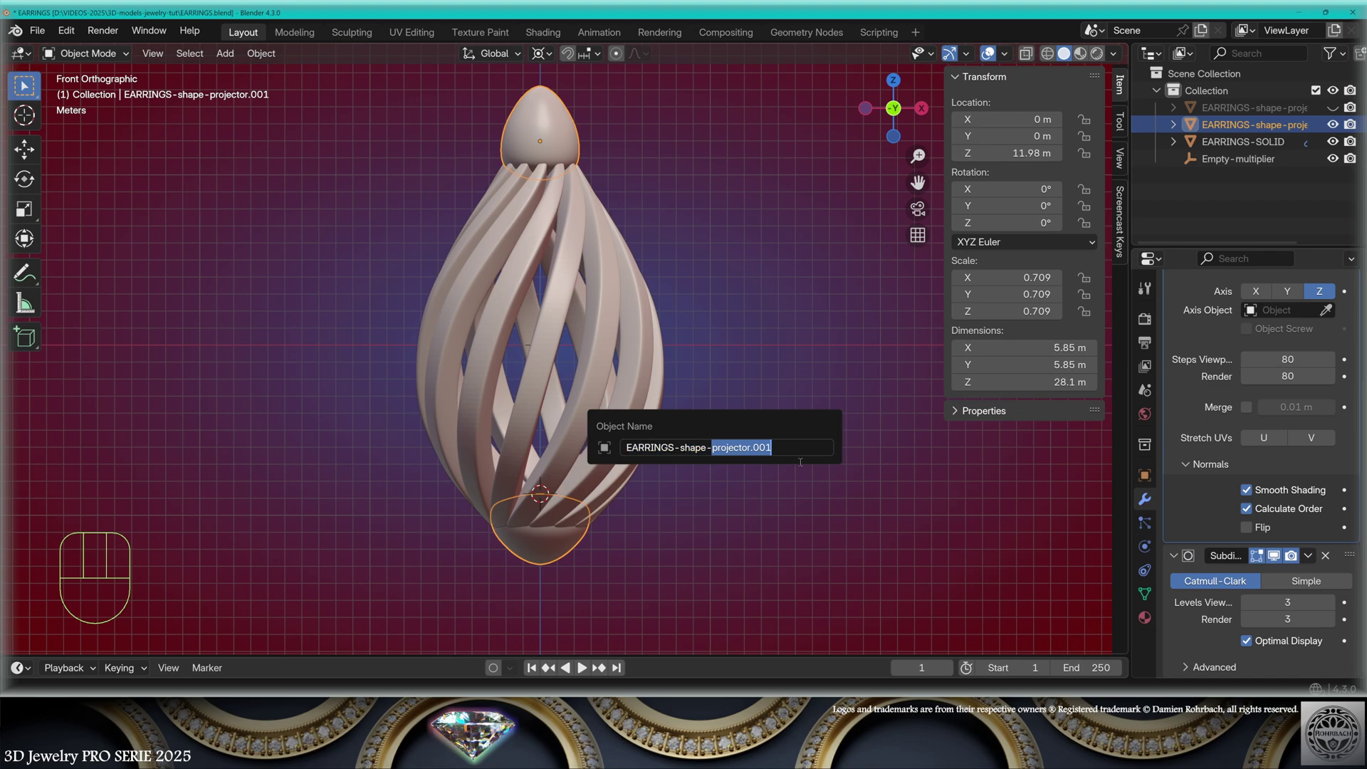
text(s)
key(Return)
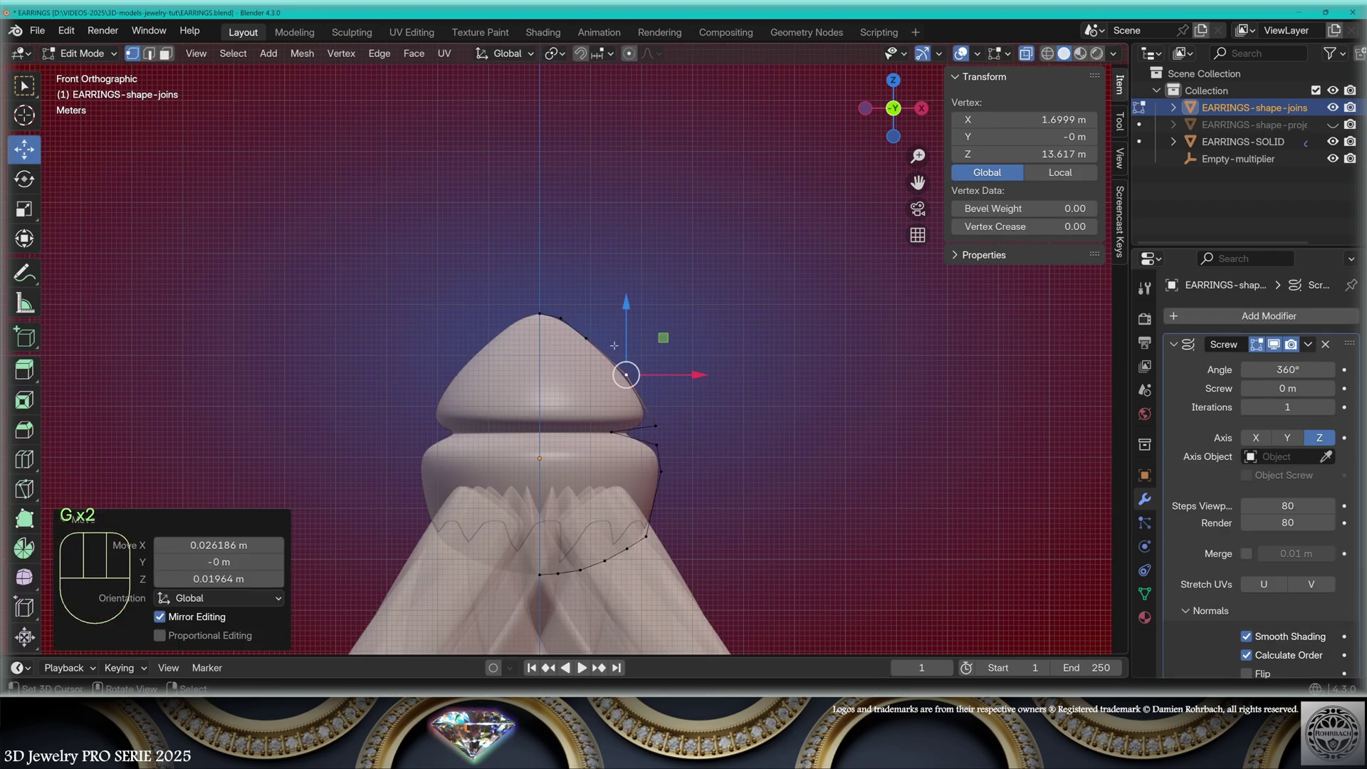
Nudge the upper cap's profile vertices below the tip slightly outward, return to Object Mode, and save the file
key(g)
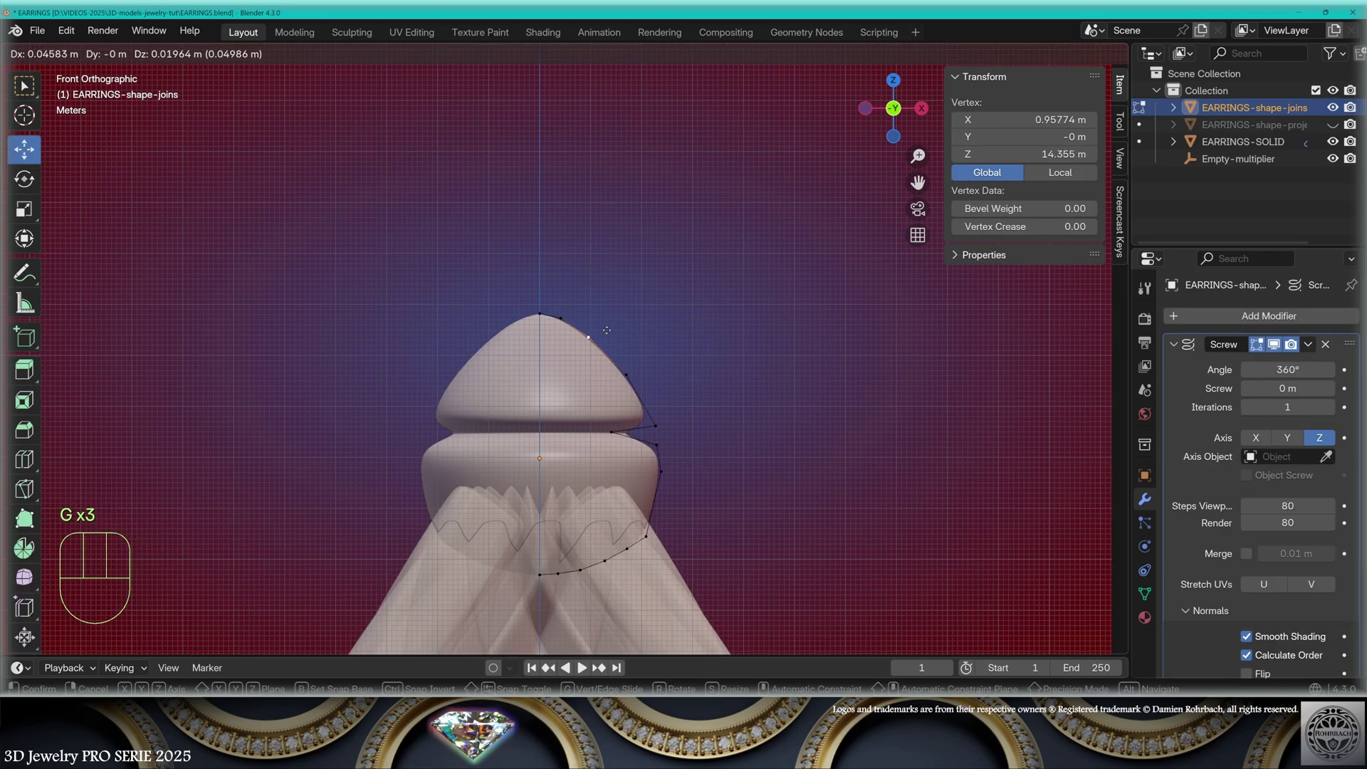
click(616, 343)
scroll(717, 396, down, 5)
key(Tab)
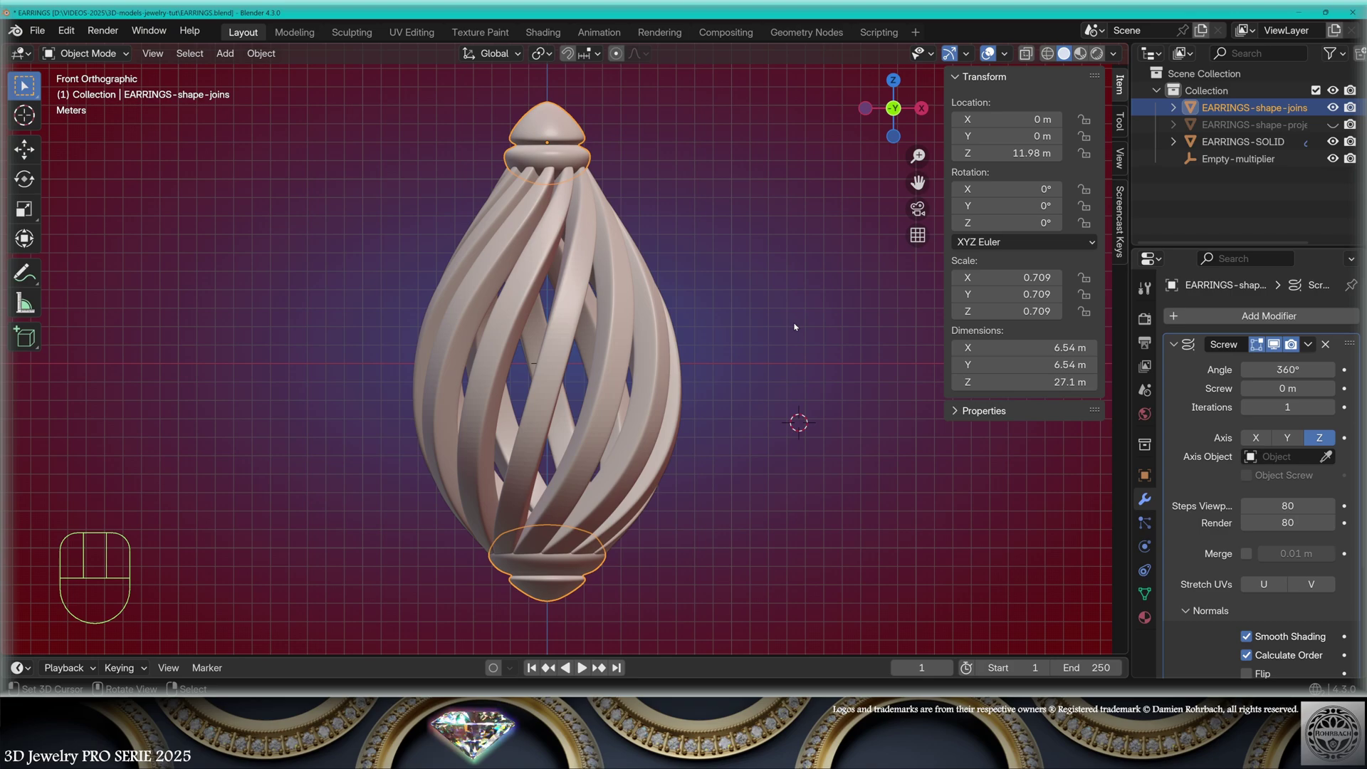
key(ctrl+s)
Add a torus above the top cap with 60 major and 30 minor segments, a 1.5 m major radius and a 0.5 m minor radius
click(225, 53)
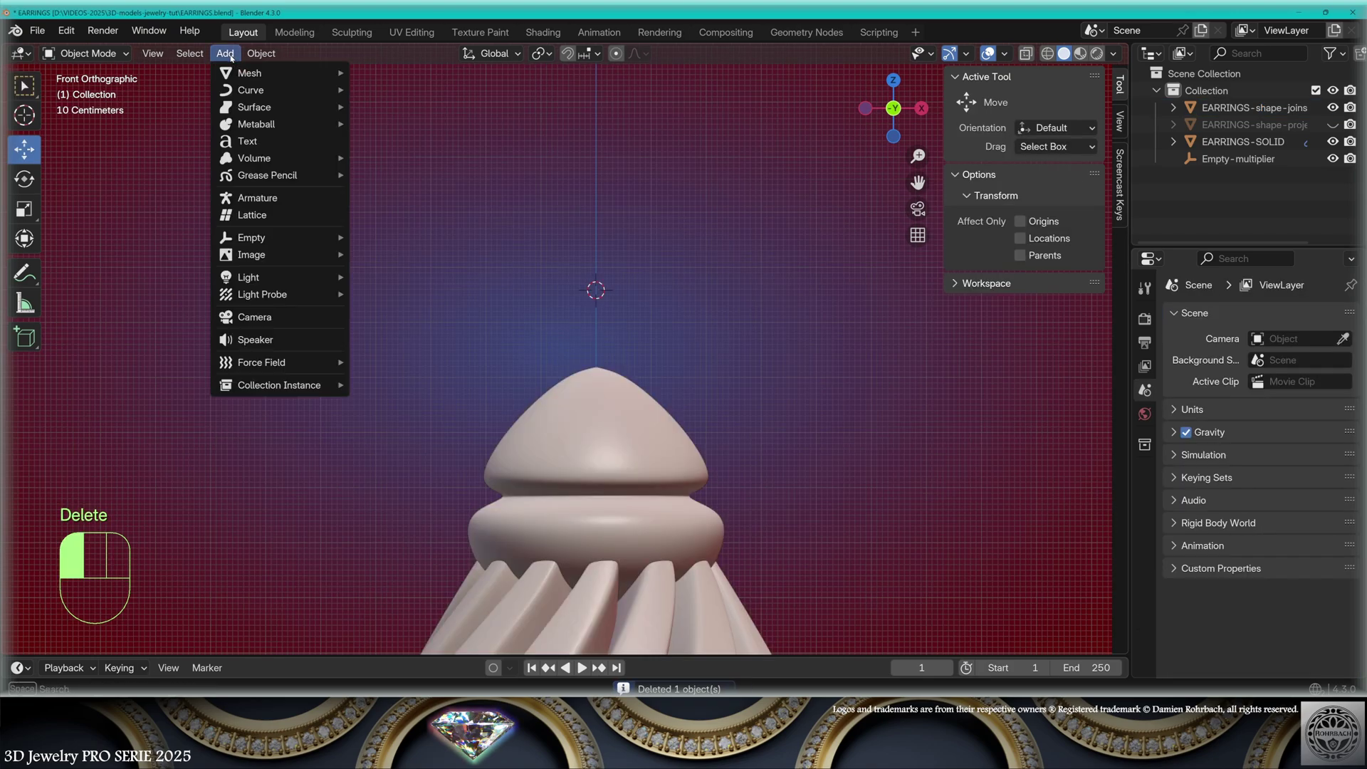
mouse_move(234, 73)
click(388, 184)
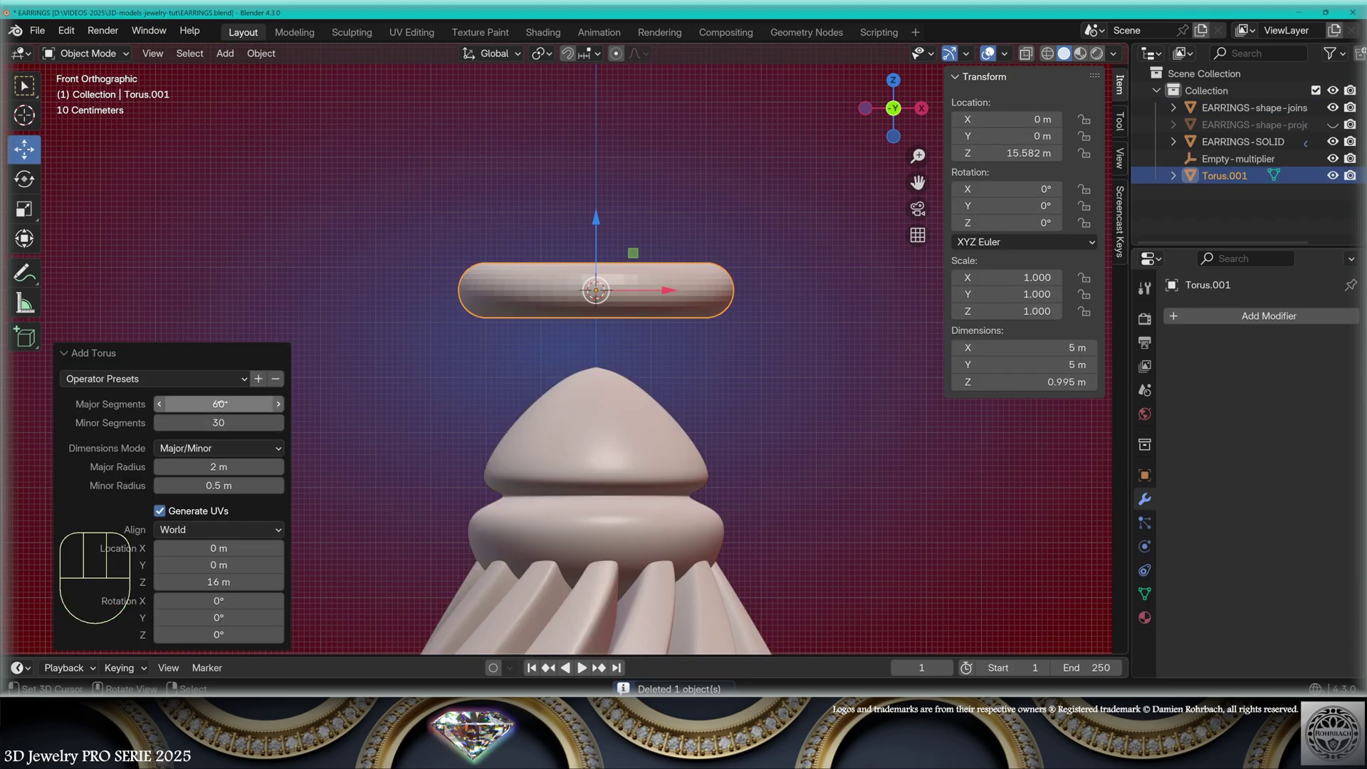
click(249, 422)
click(250, 458)
click(226, 466)
text(1.5)
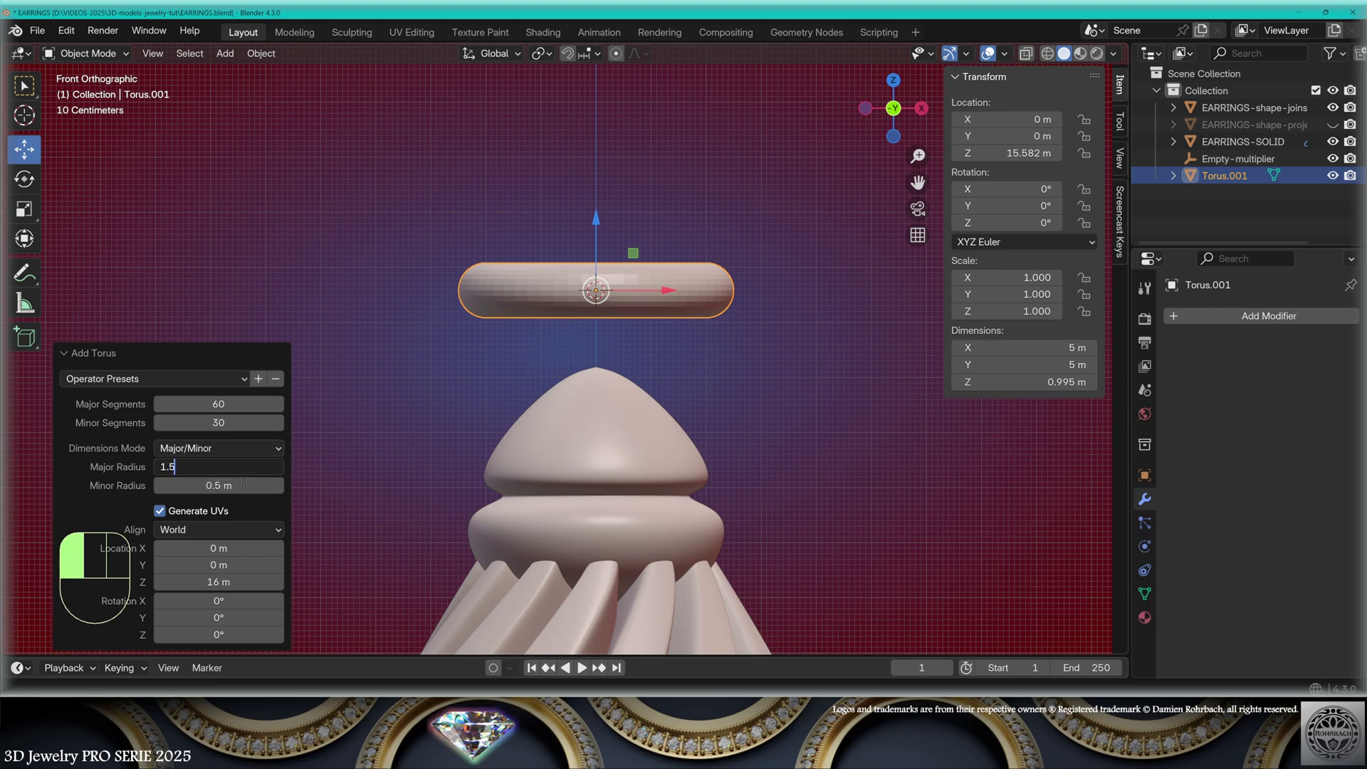
key(Return)
click(226, 485)
text(.5)
key(Return)
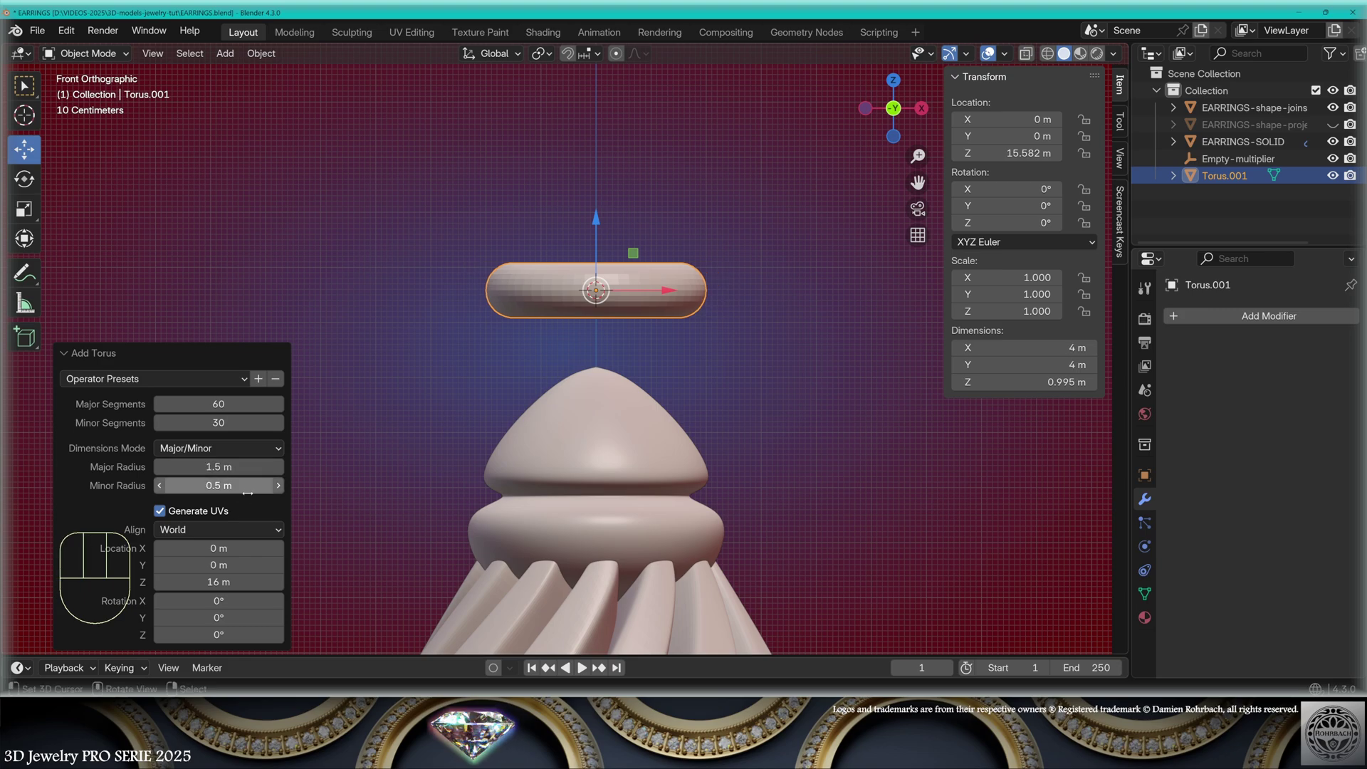
Align the new torus to the view and lower it about 0.37 m onto the top cap's tip
click(259, 529)
click(259, 564)
drag(582, 228, 582, 248)
Duplicate the ring about 30.8 m straight down along Z to hang beneath the bottom cap
scroll(603, 345, down, 12)
key(shift+d)
middle_click(613, 411)
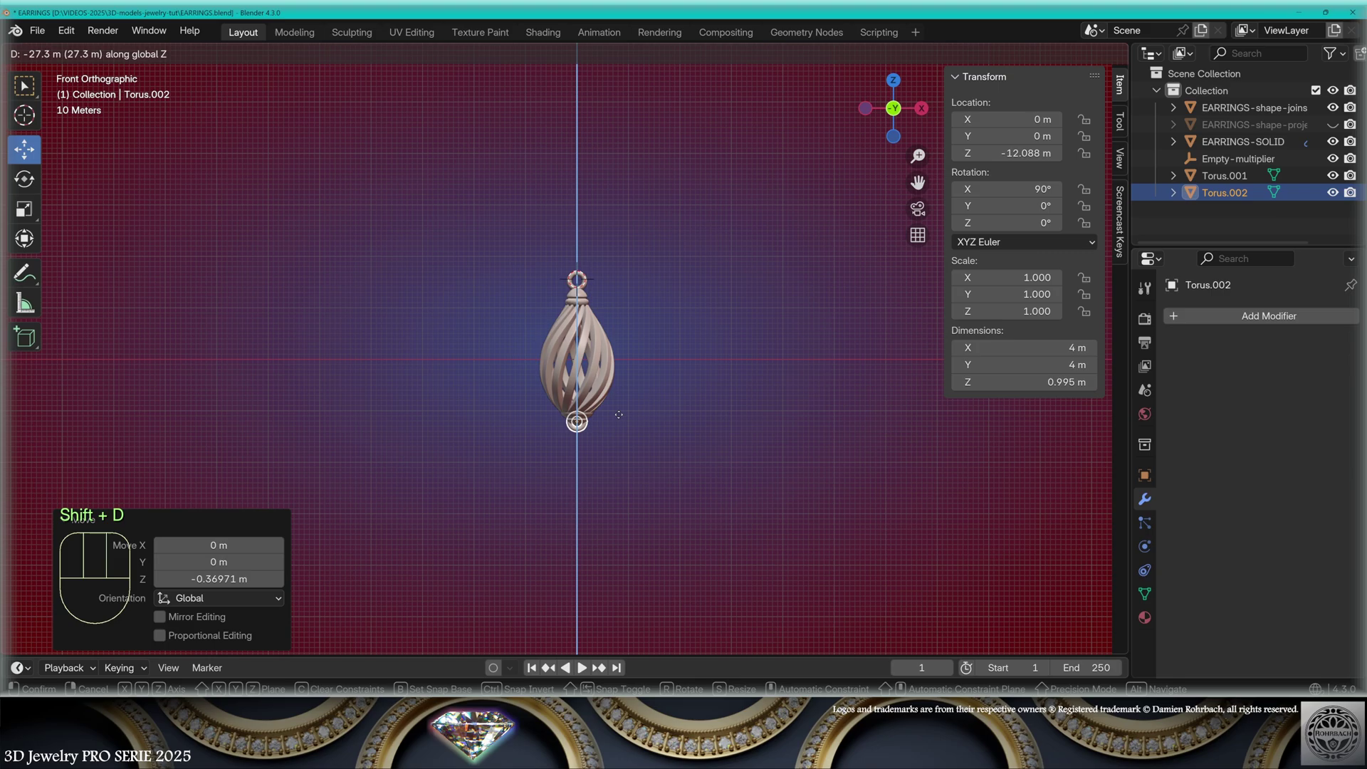
click(622, 436)
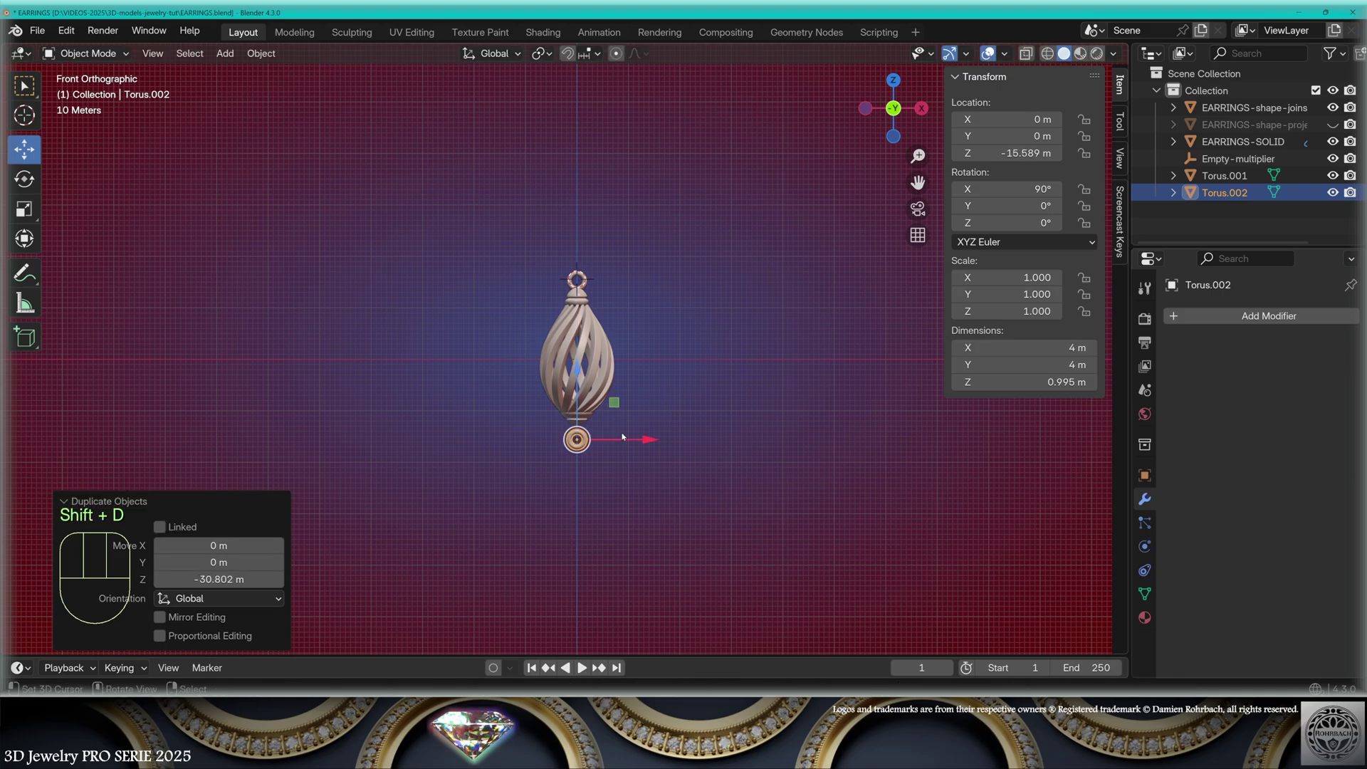
scroll(622, 457, up, 6)
drag(569, 352, 569, 350)
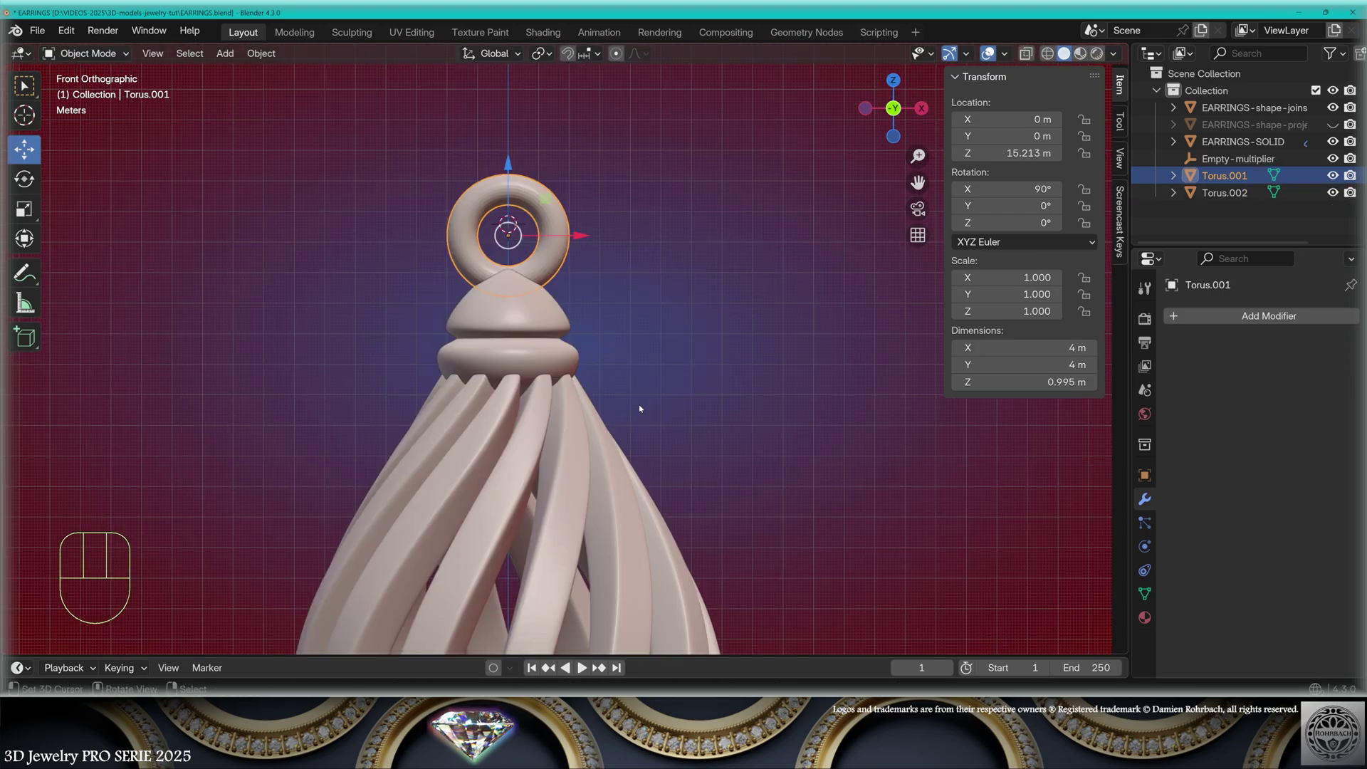
Reshape the top ring into a teardrop by scaling down around its topmost vertex with proportional falloff, then return to Object Mode
key(Tab)
shift+middle_drag(634, 400, 702, 600)
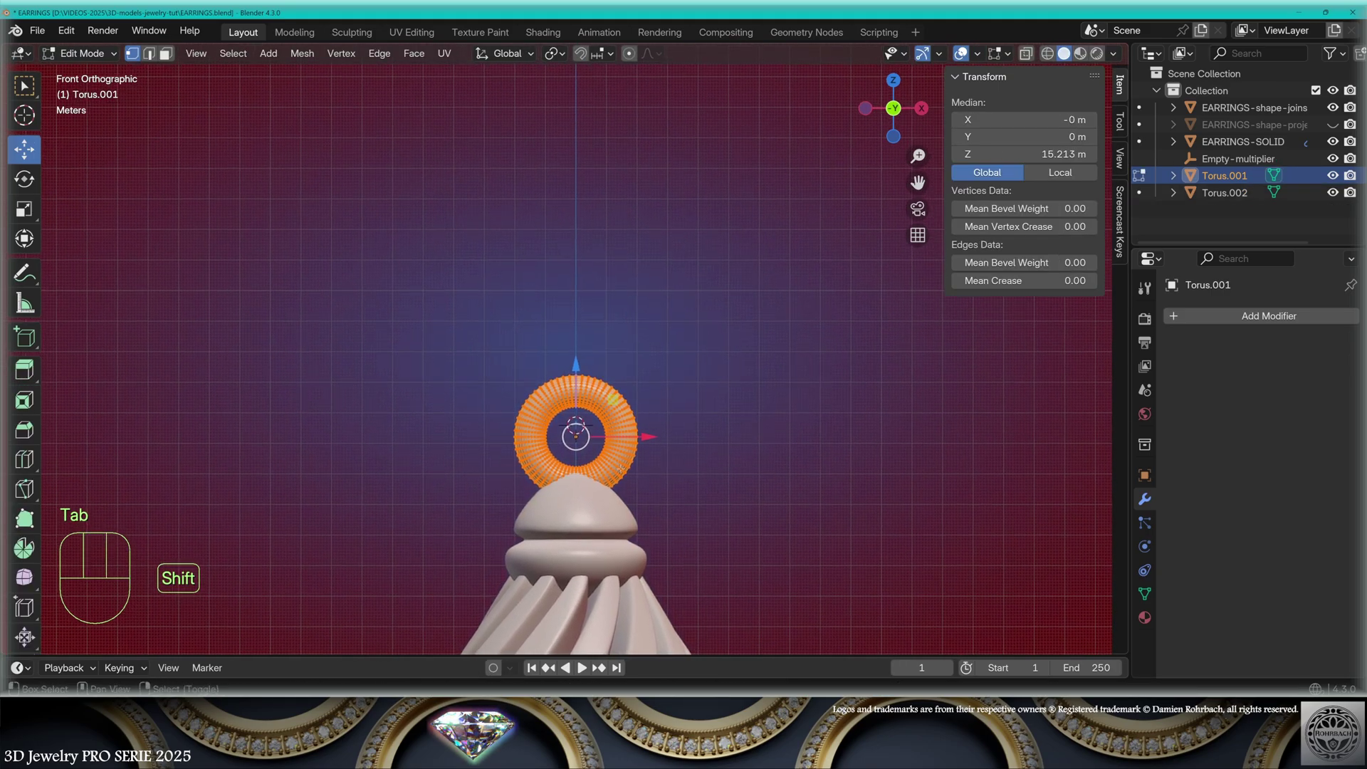
scroll(593, 458, up, 9)
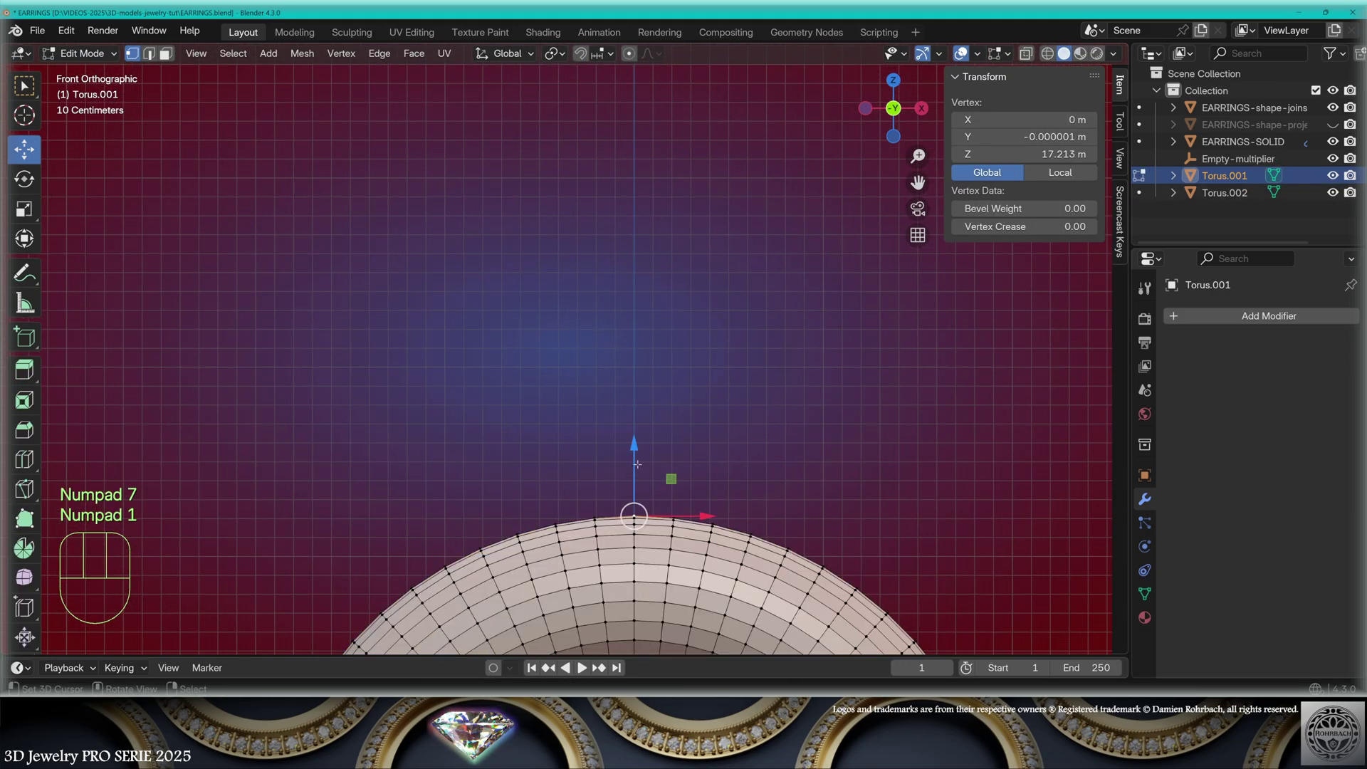
scroll(634, 467, down, 4)
shift+middle_drag(634, 466, 587, 228)
scroll(587, 228, up, 1)
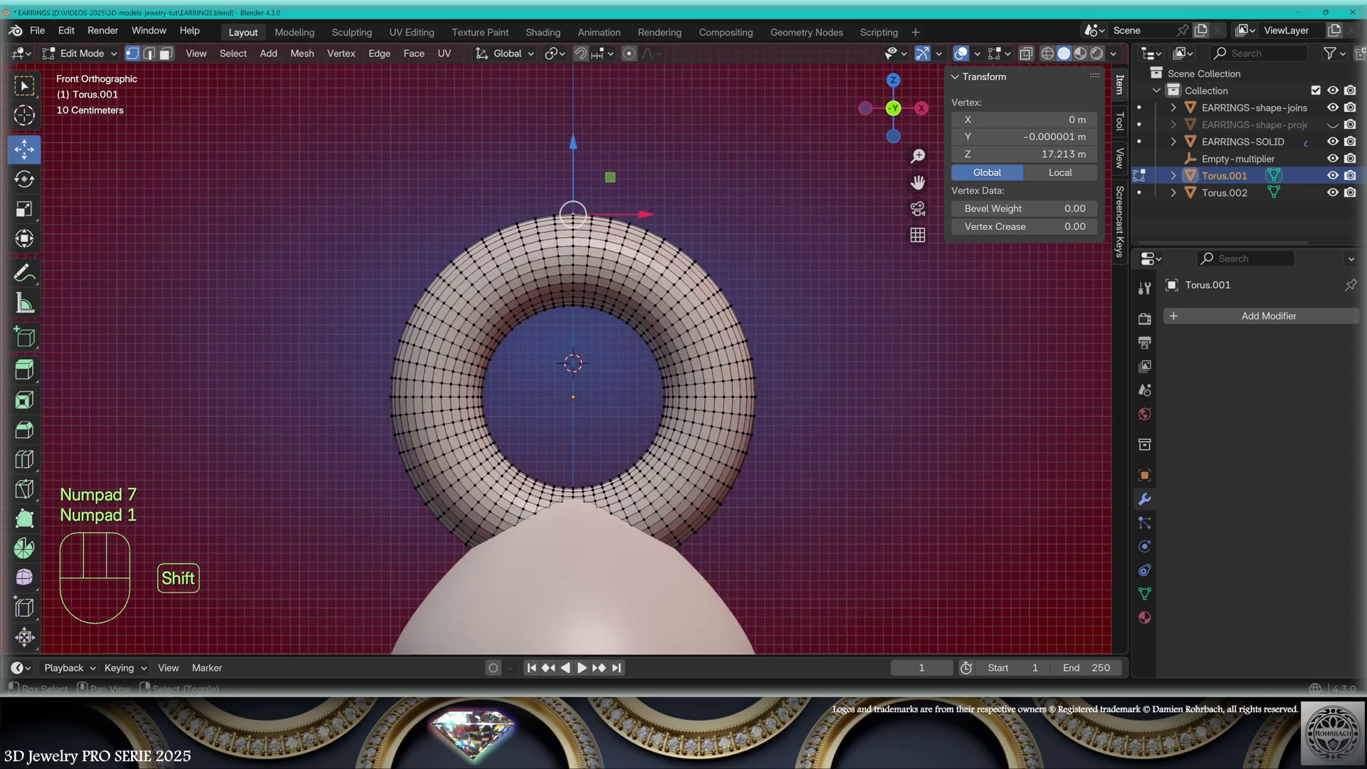
key(s)
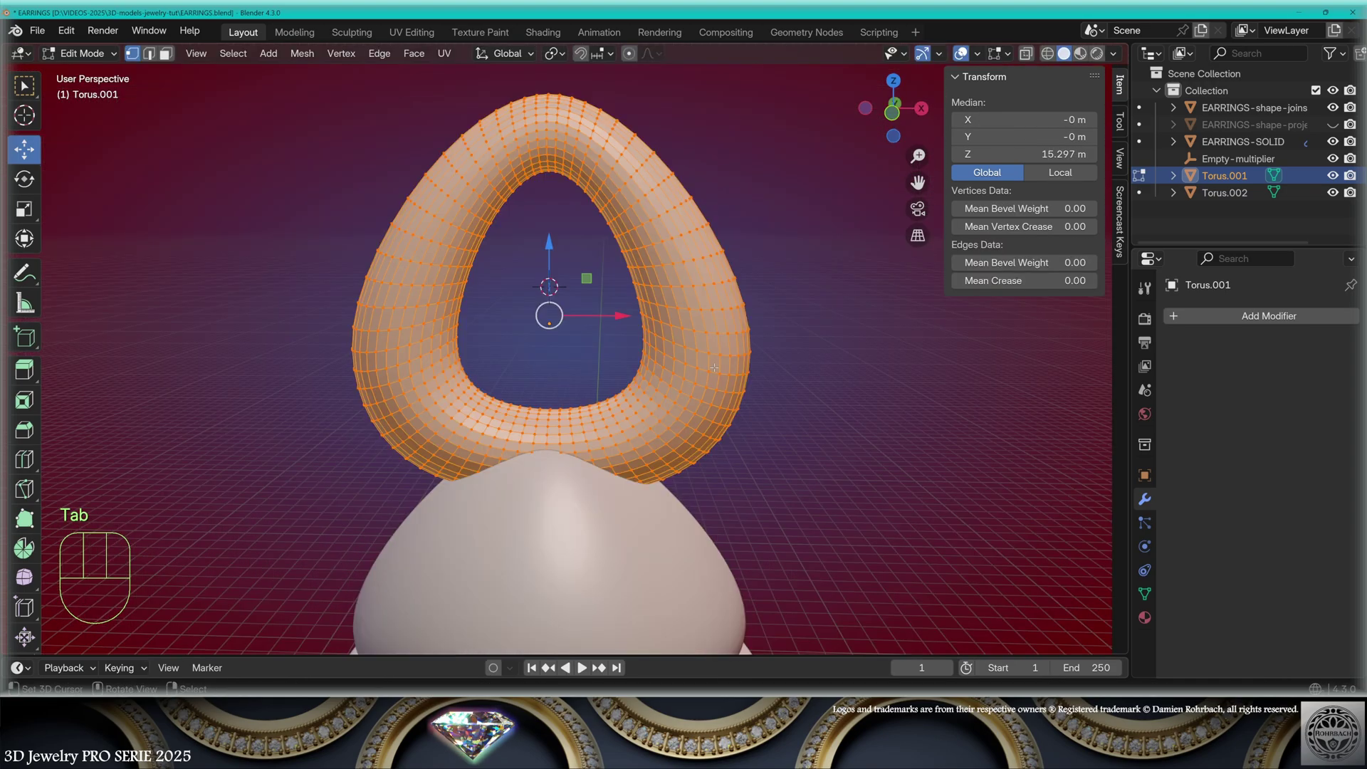
middle_drag(698, 341, 721, 386)
scroll(721, 387, down, 2)
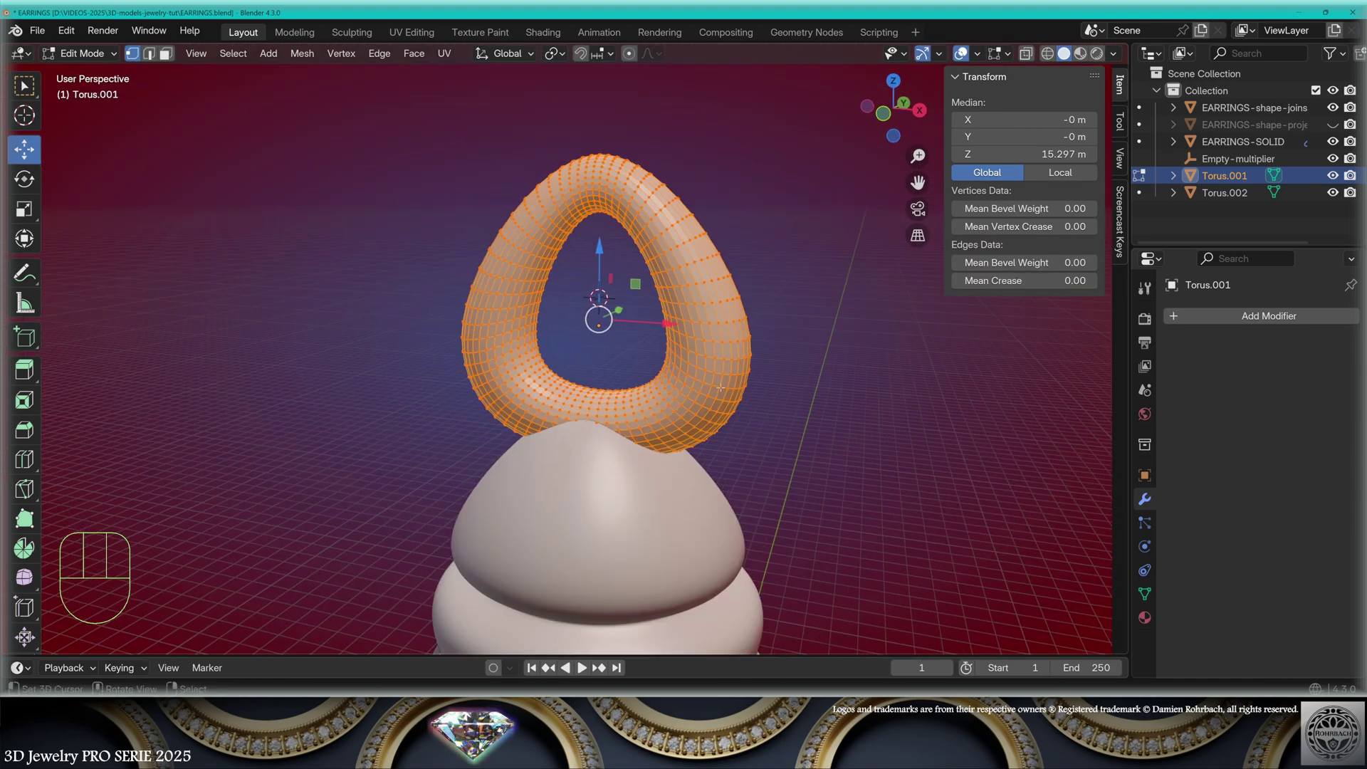
key(Tab)
In the right side view, add a Bézier curve at the top ring and align it to the view
key(KP_3)
scroll(452, 214, down, 2)
click(225, 52)
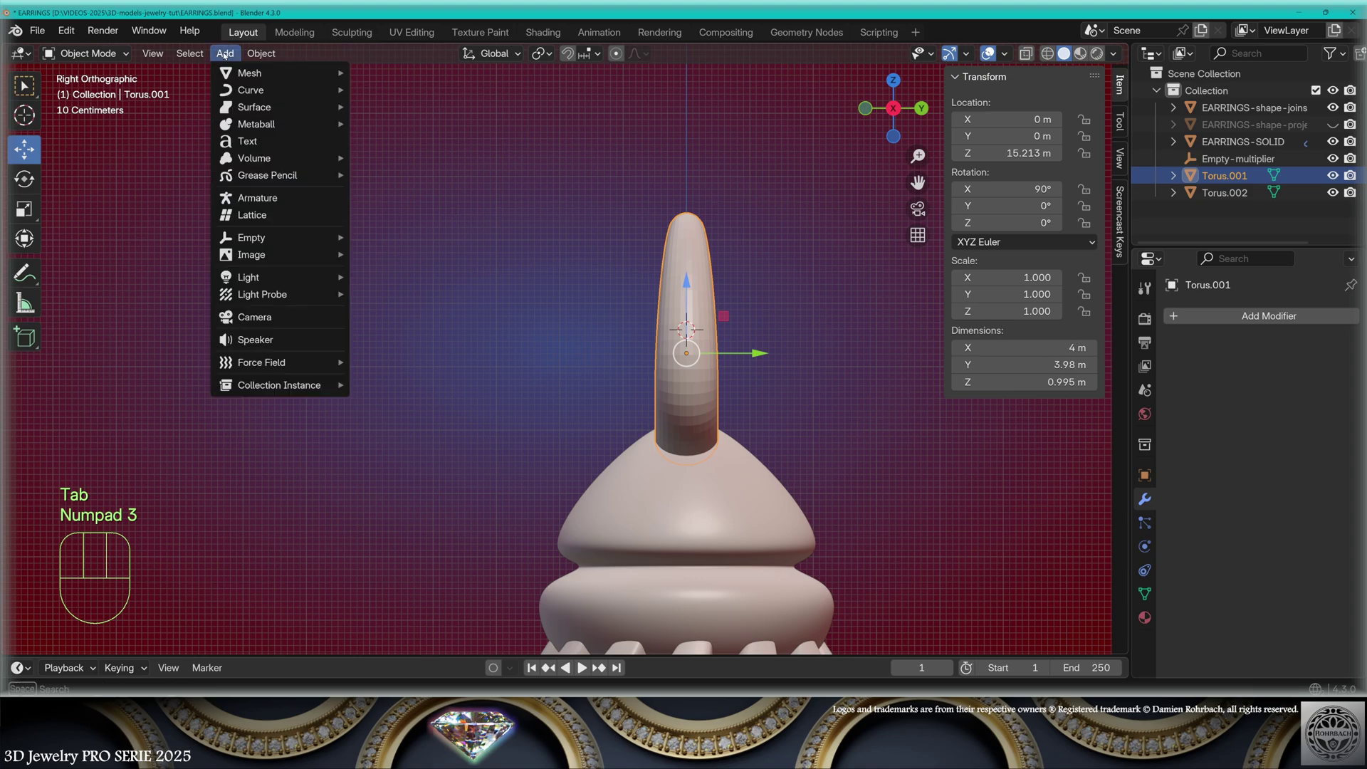
mouse_move(238, 98)
click(390, 90)
click(218, 529)
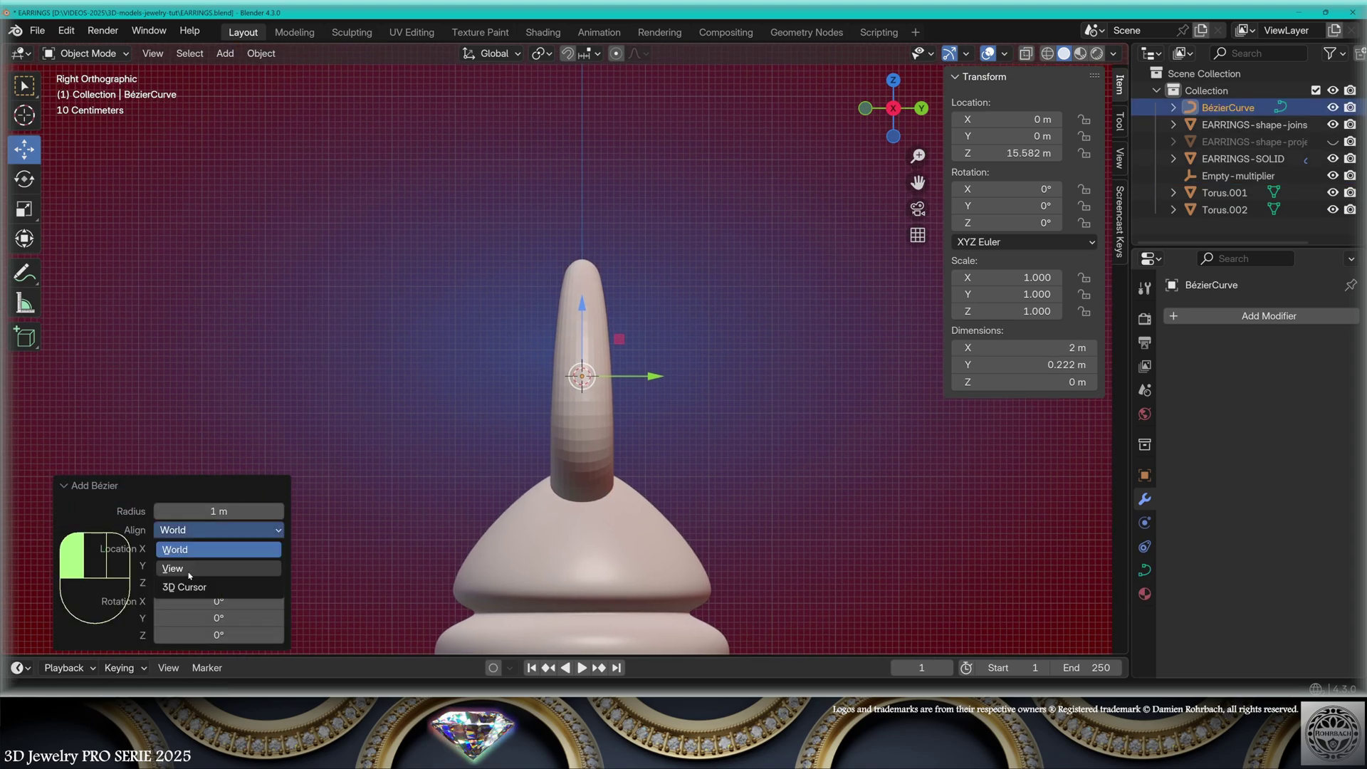
click(206, 559)
scroll(543, 478, down, 3)
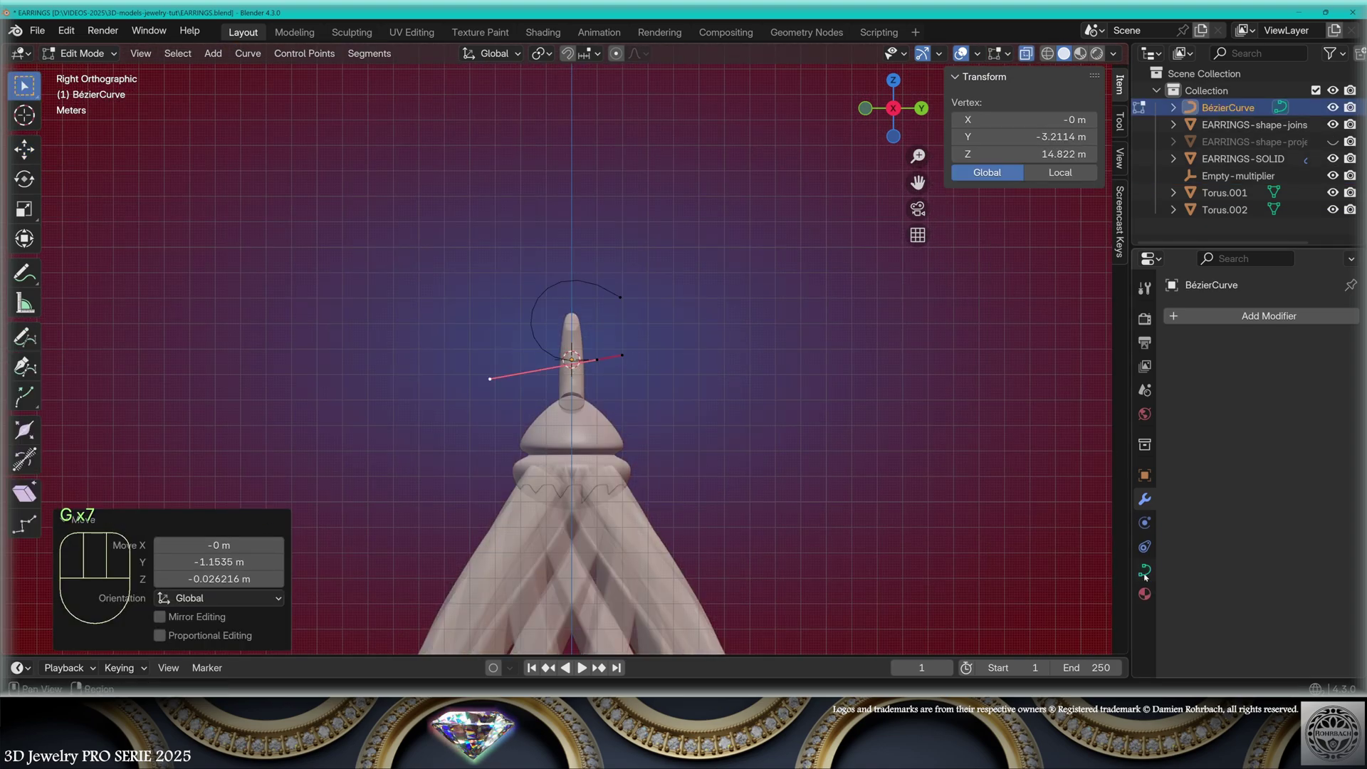
Set the Bézier curve's preview resolution to 40
click(1144, 569)
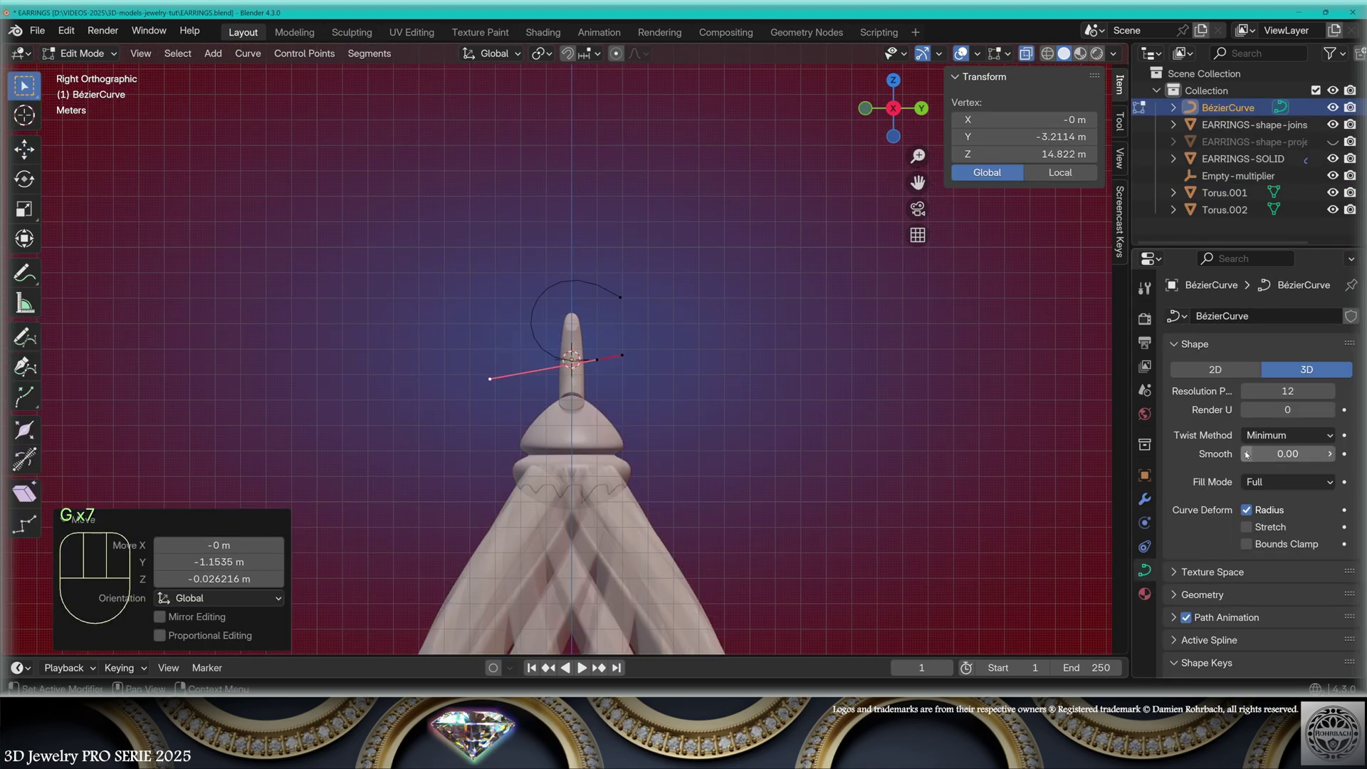
double_click(1279, 393)
text(40)
key(Return)
scroll(1231, 382, down, 4)
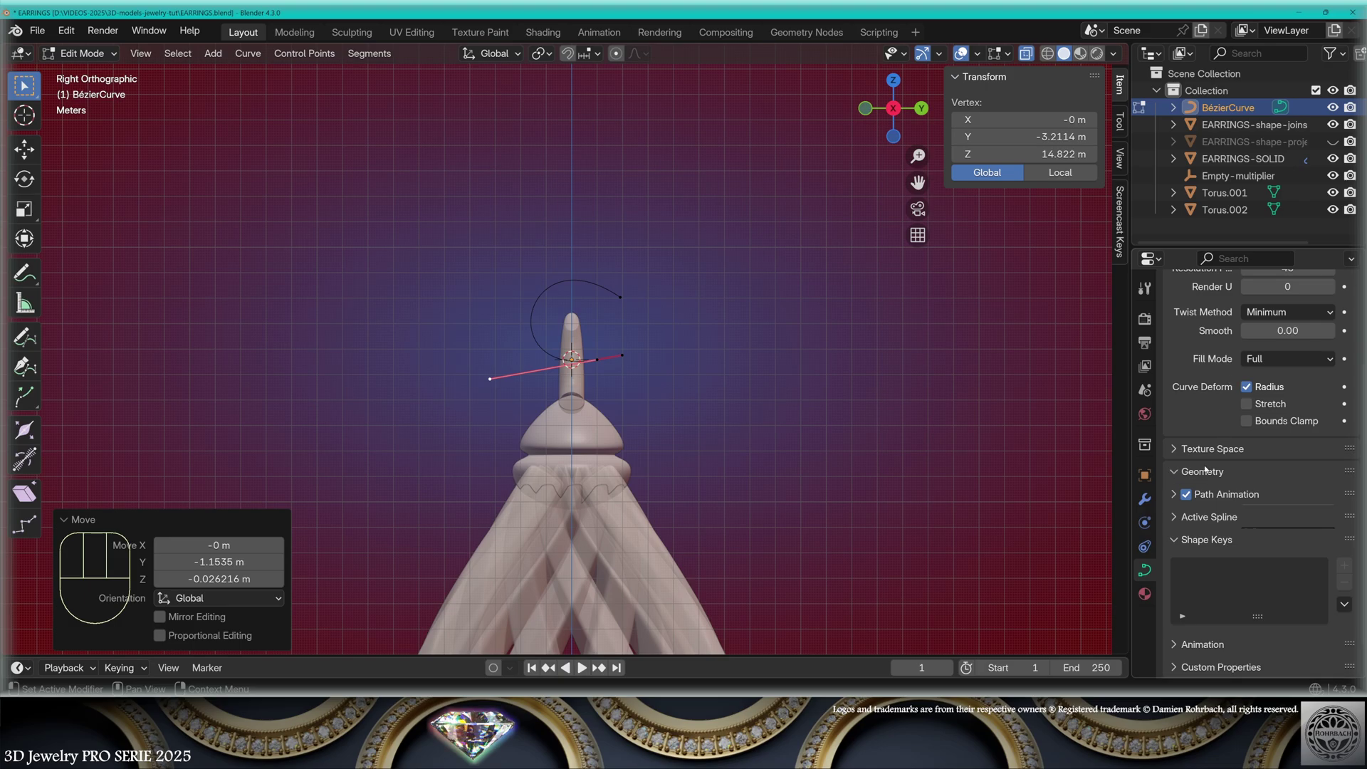
Give the curve a round bevel with 0.5 m depth, resolution 21 and filled caps
scroll(1215, 442, down, 6)
double_click(1287, 456)
text(0.5)
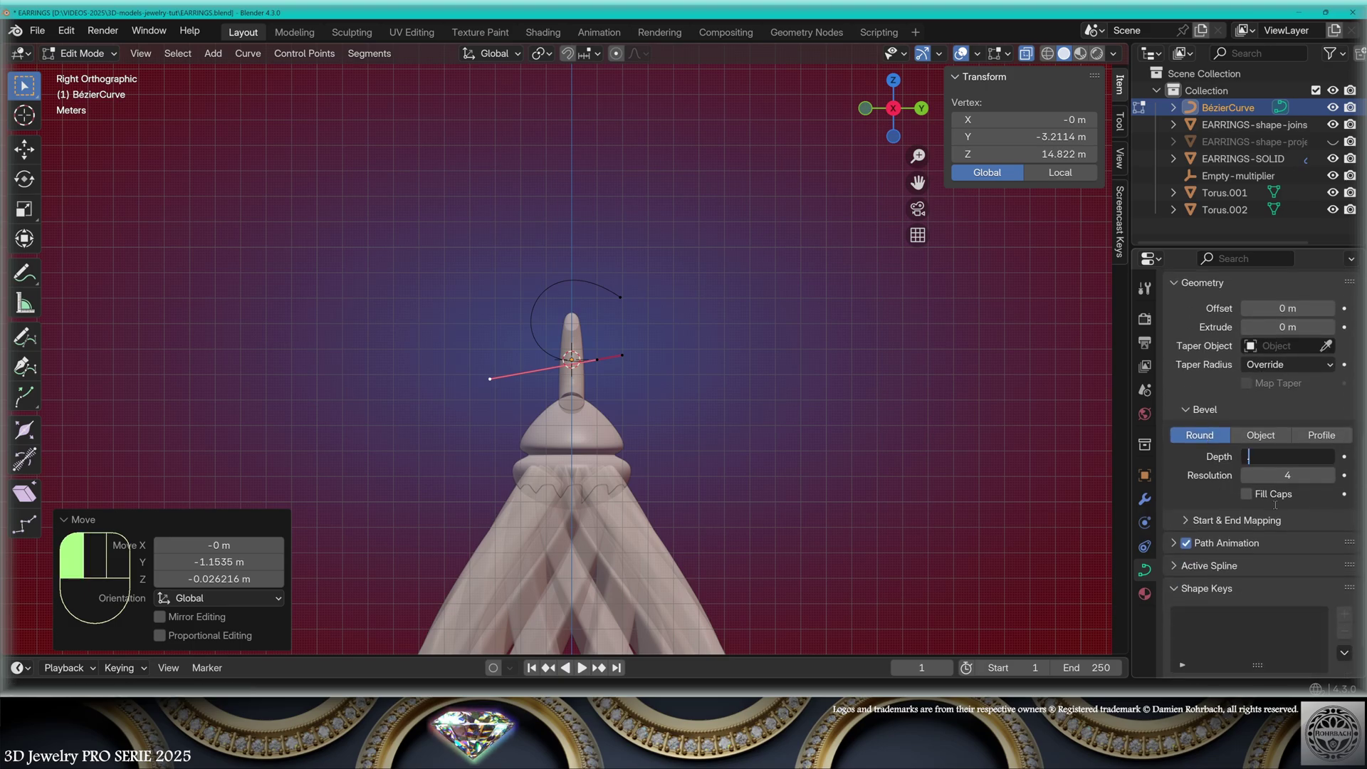
key(Return)
double_click(1288, 471)
key(Return)
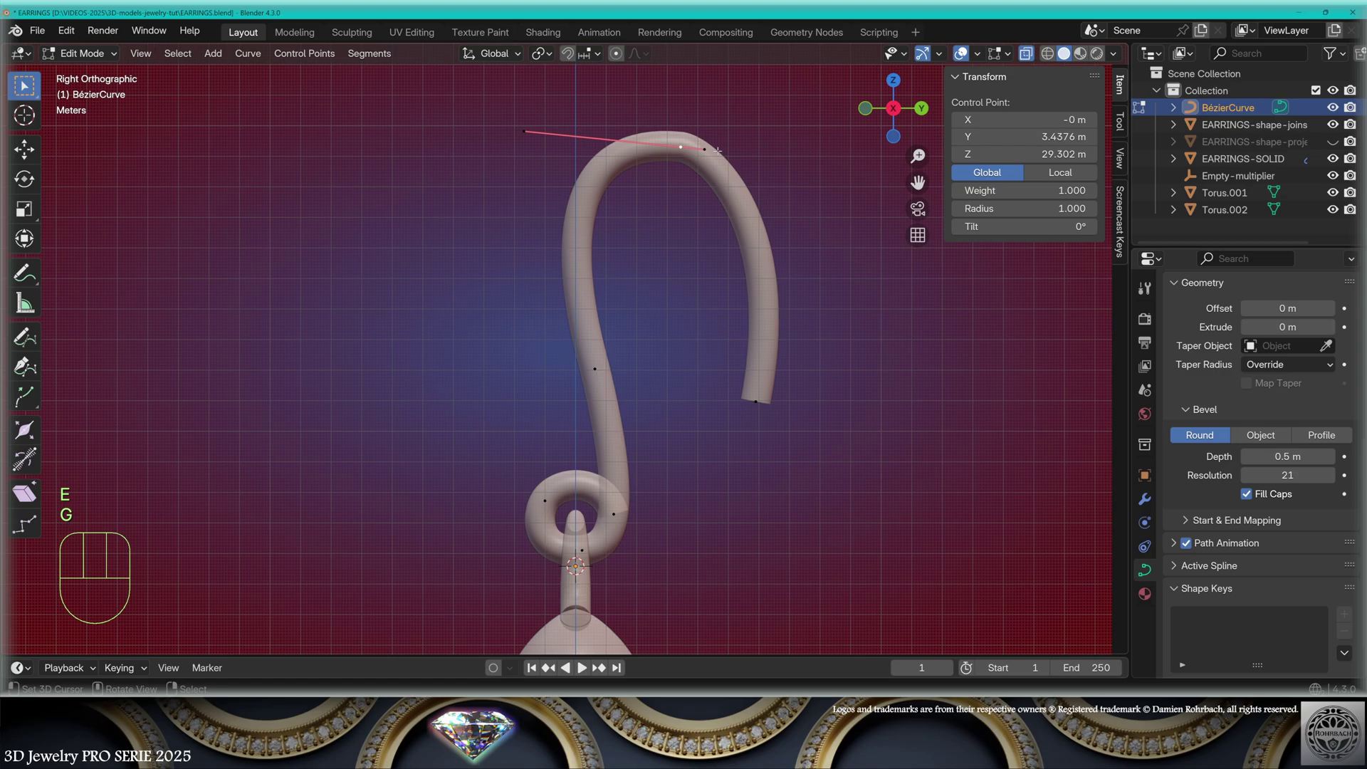
Reposition control points around the curve's upper bend to shape the ear hook
key(g)
key(g)
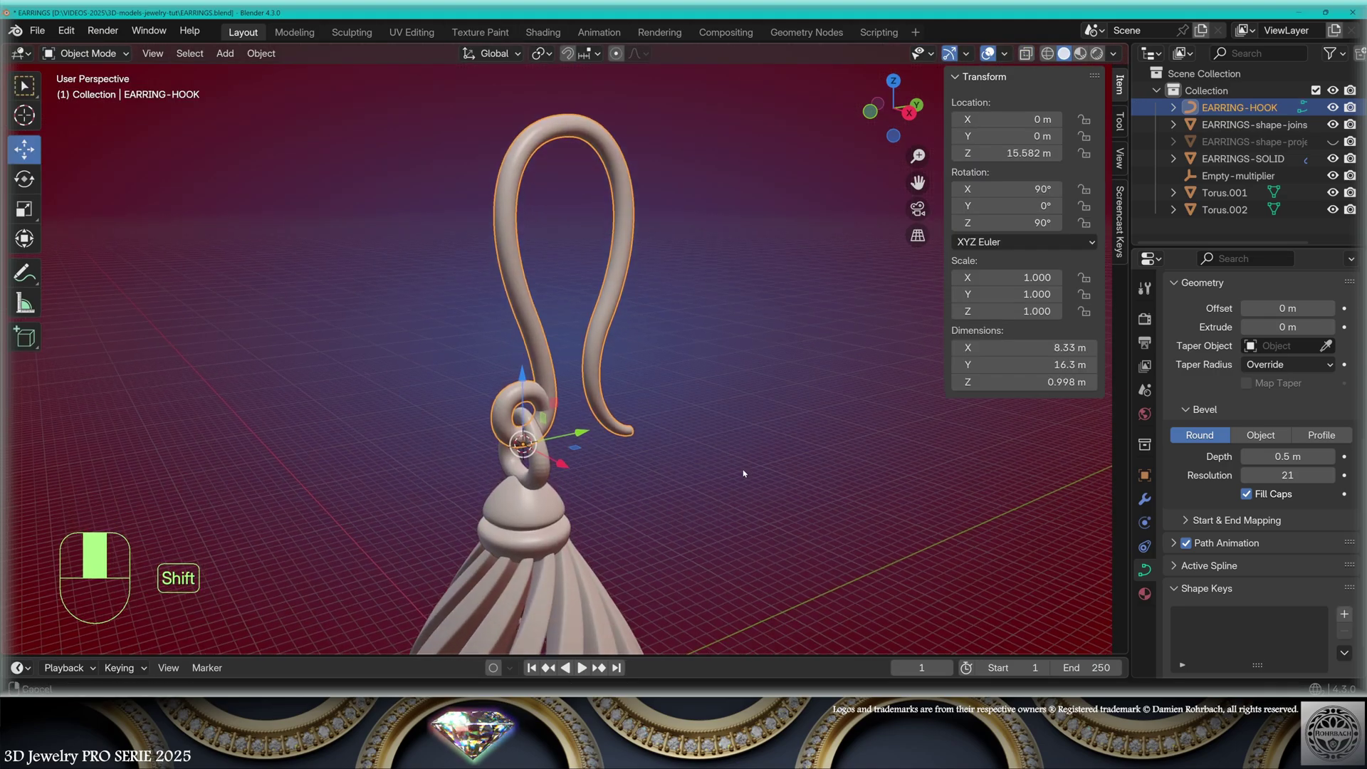
Add a UV sphere below the bottom ring with 8 segments, 8 rings and a 4 m radius
shift+middle_drag(778, 570, 778, 376)
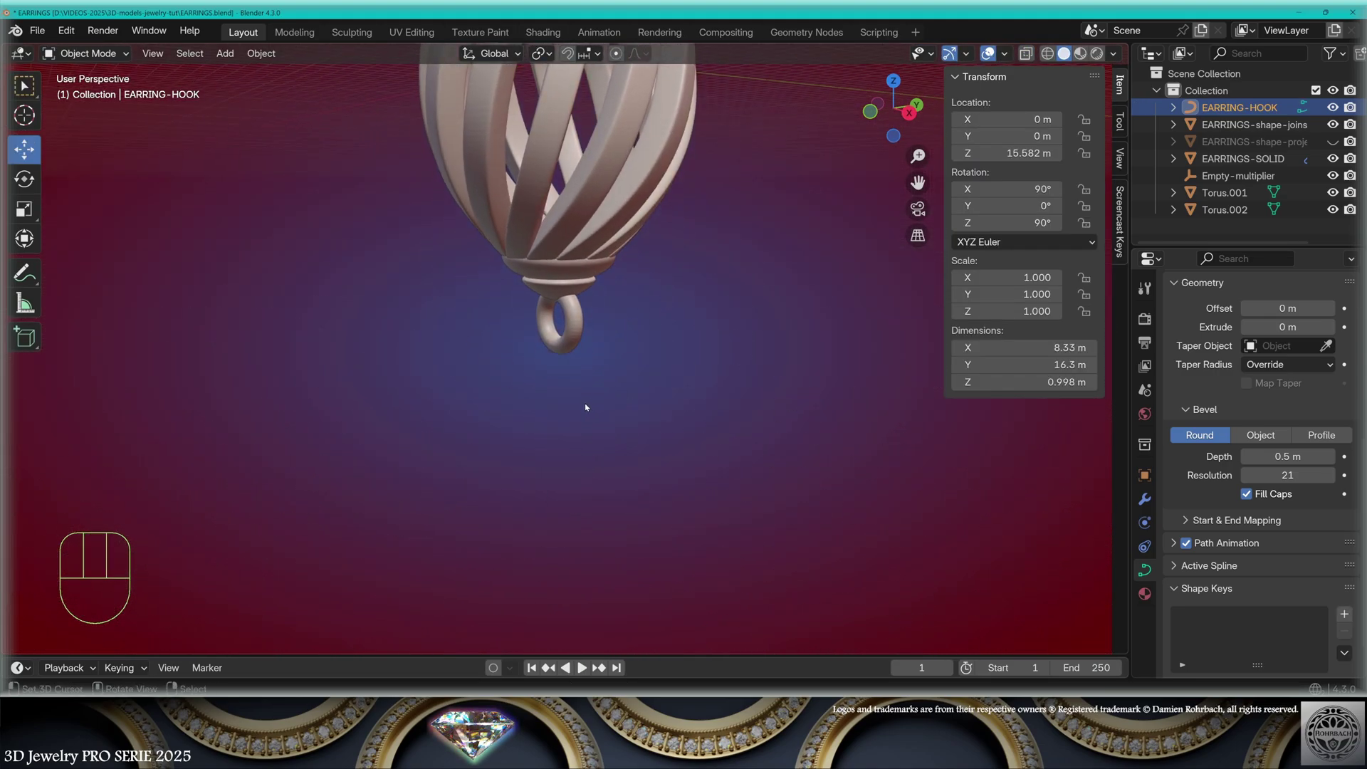
click(225, 53)
click(437, 123)
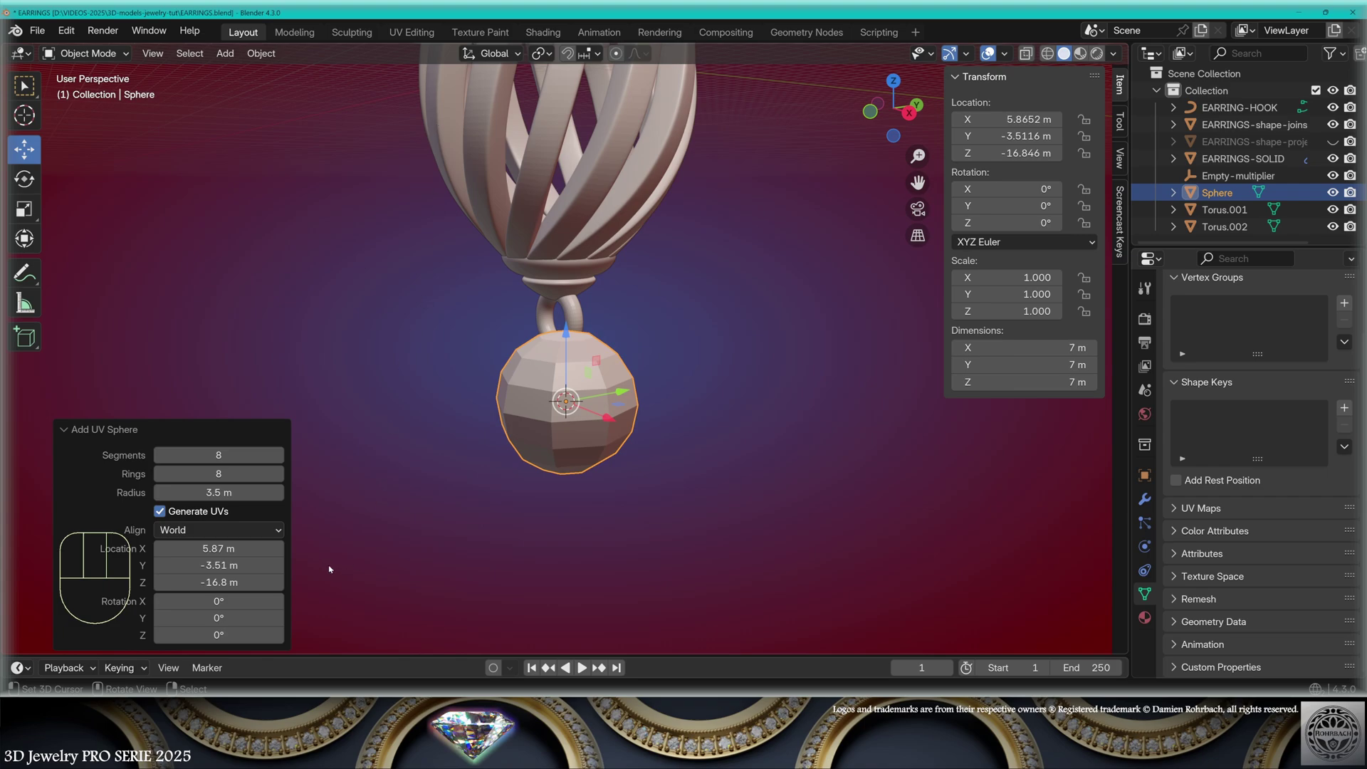
click(217, 454)
text(8)
key(Return)
click(217, 474)
text(8)
key(Return)
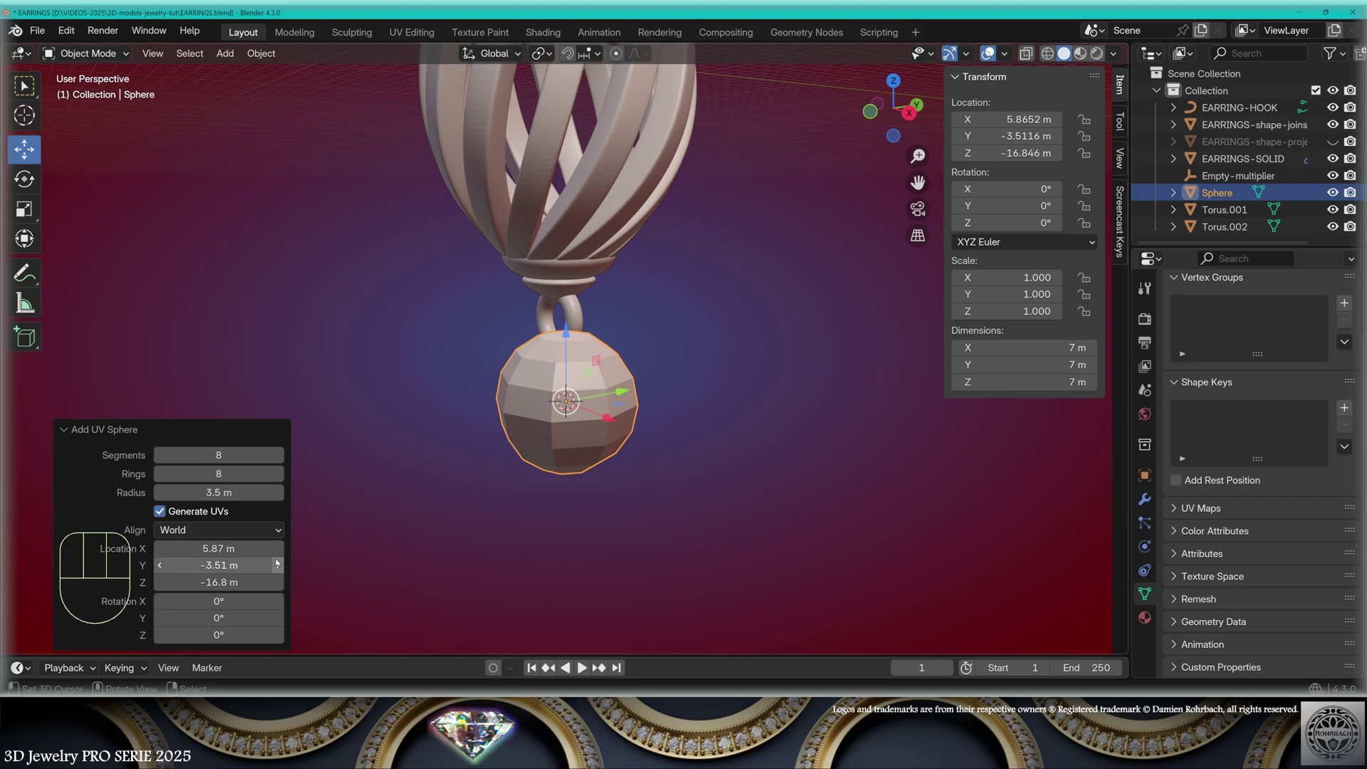
click(218, 492)
text(4)
key(Return)
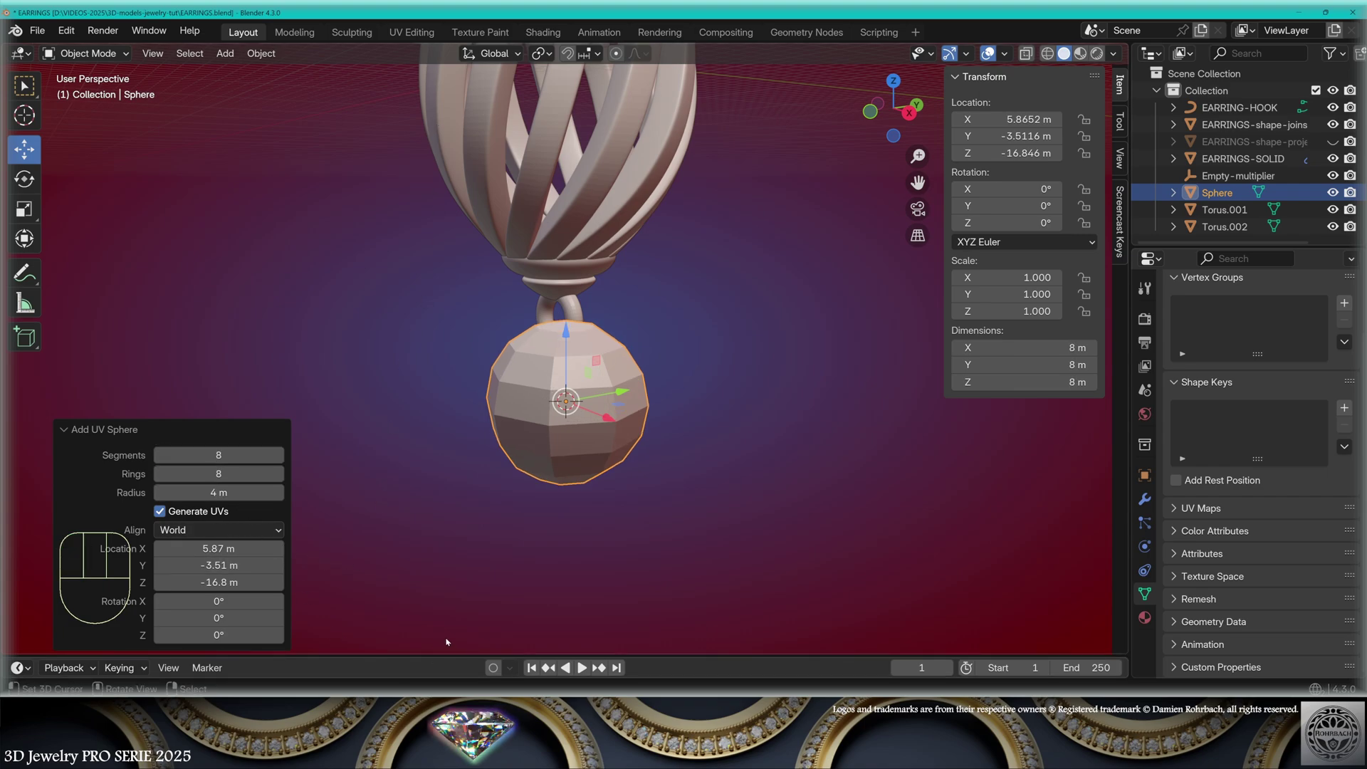
Facet the sphere like a gem by applying Poke Faces and Tris to Quads to all its faces
key(Tab)
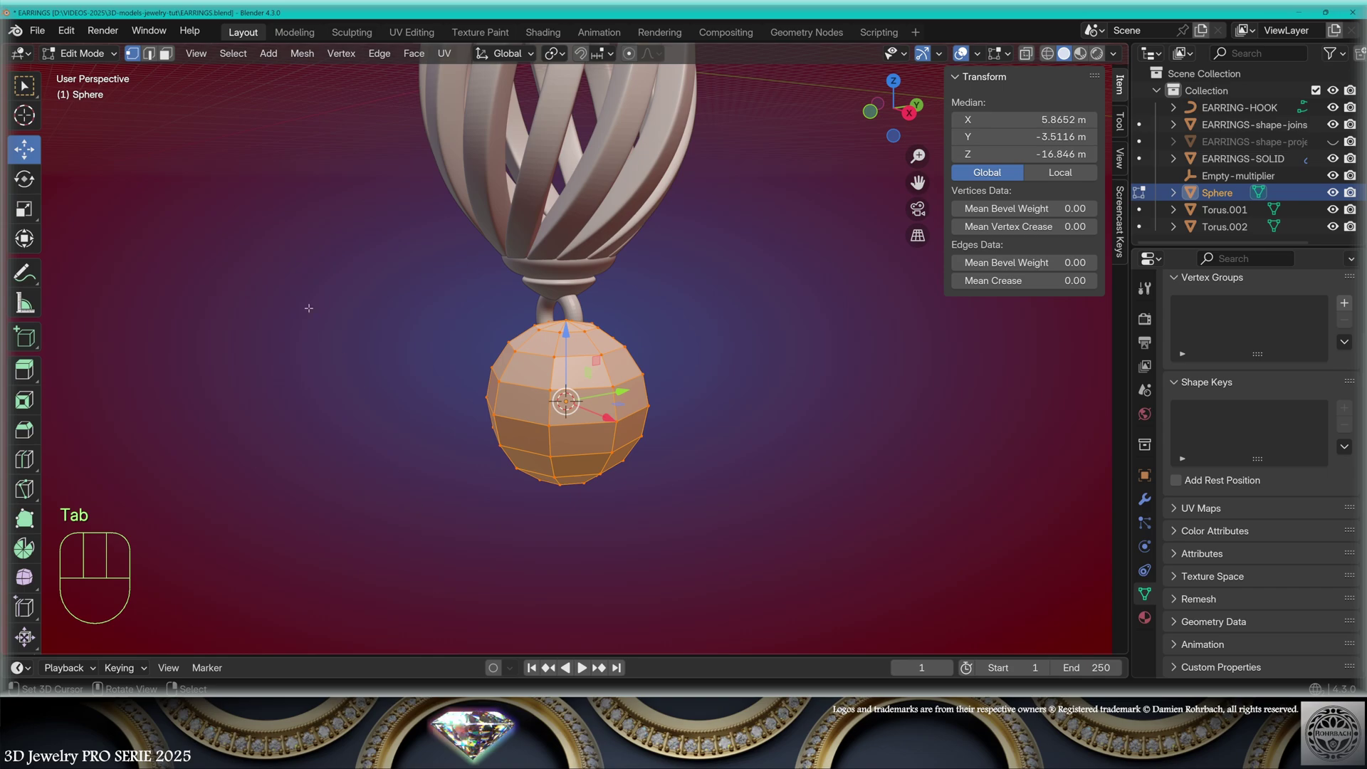
click(414, 53)
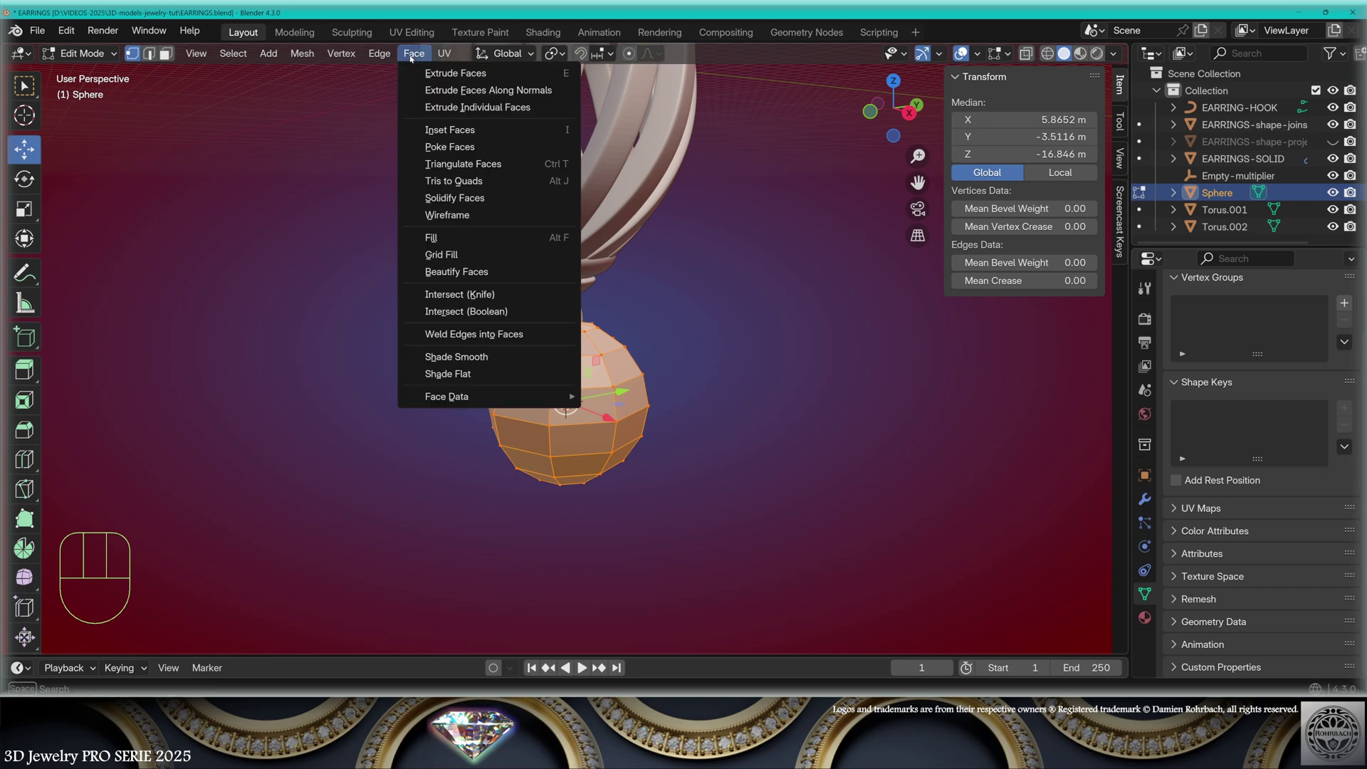
click(434, 148)
click(414, 53)
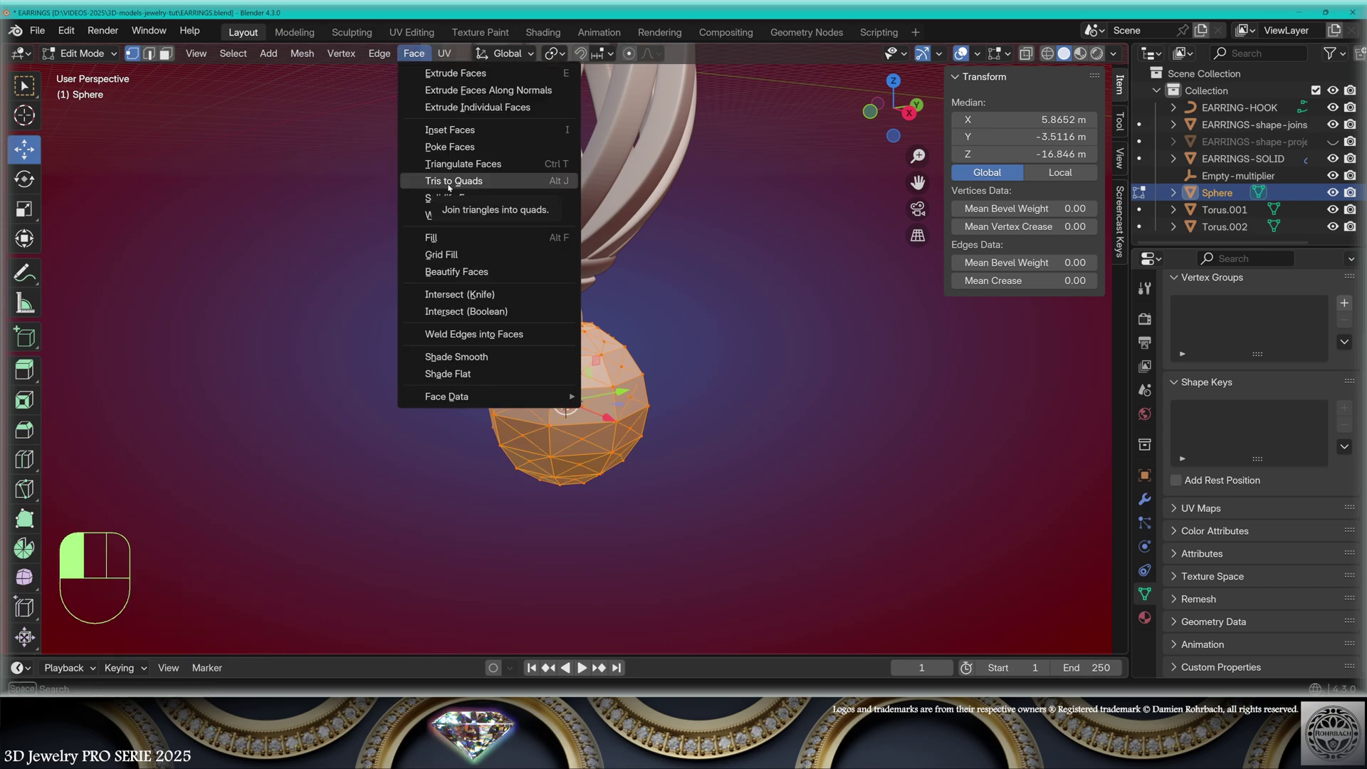
click(447, 183)
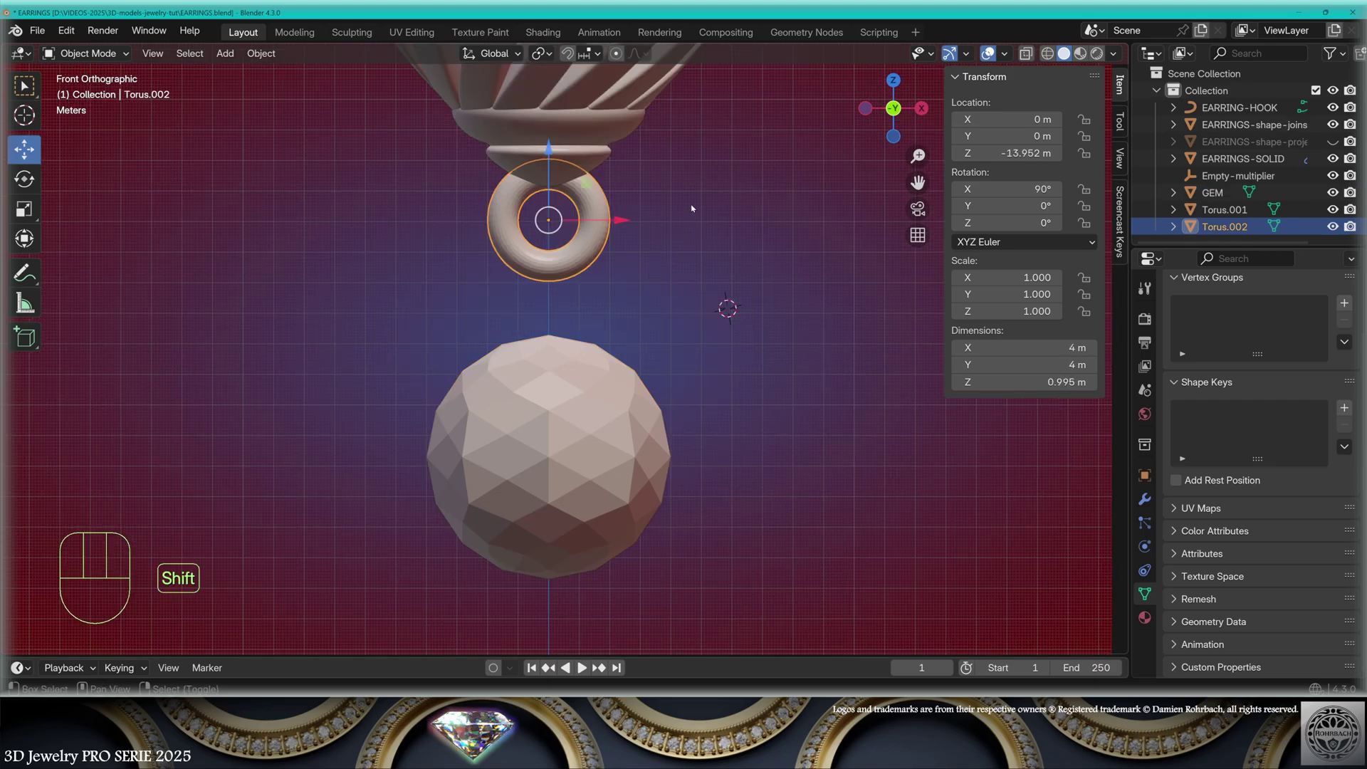
Duplicate the bottom ring about 1.9 m down along Z and rotate the copy 90° around Z
key(shift+d)
key(z)
click(694, 266)
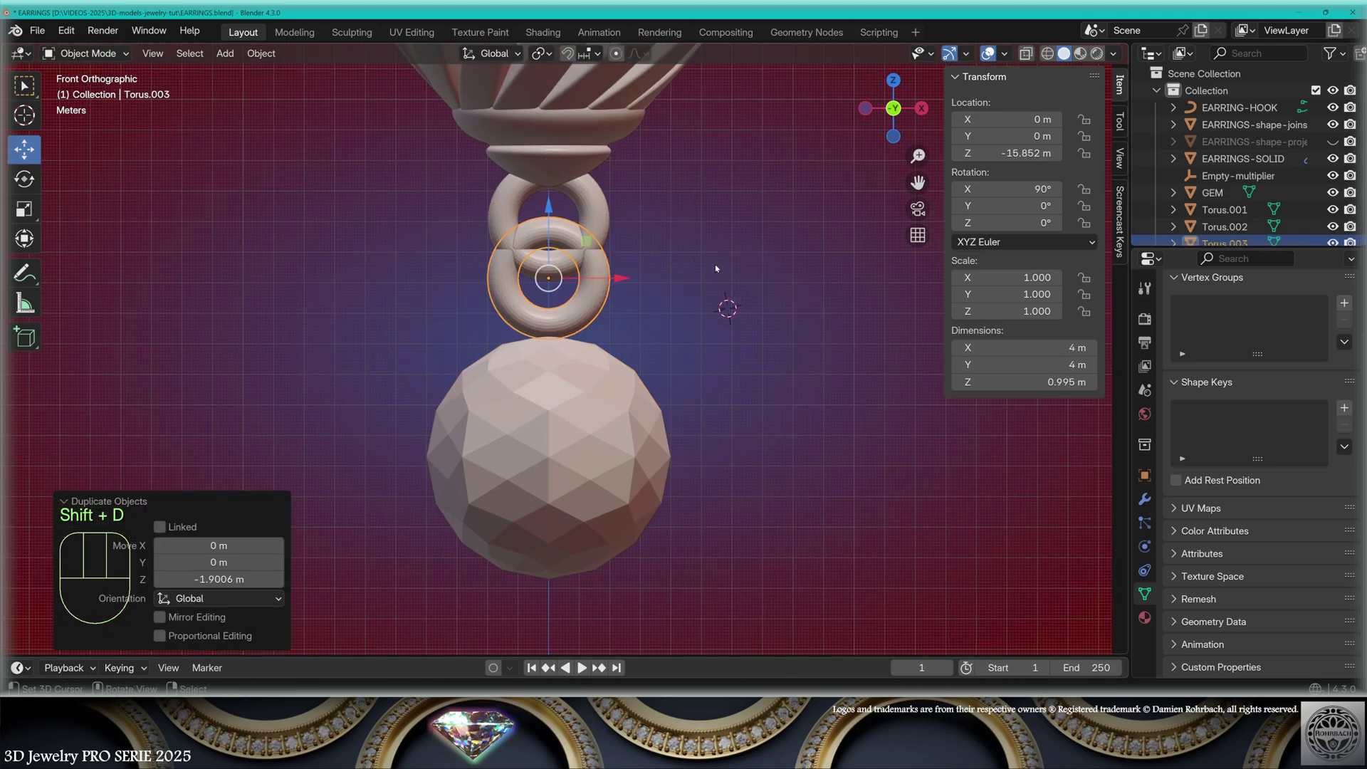
text(rz90)
key(Return)
middle_drag(715, 267, 653, 292)
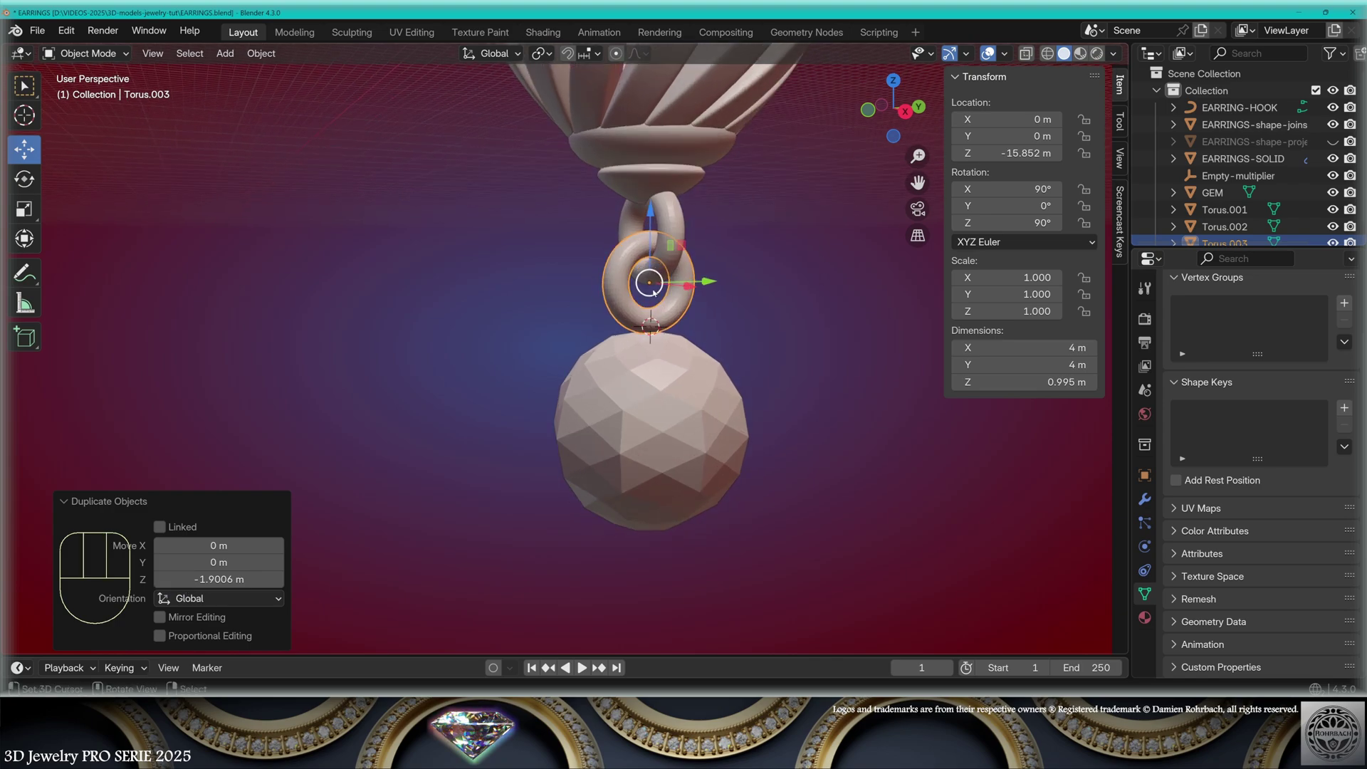
Lower the rotated ring by about 0.09 m so it links with the ring above
scroll(653, 291, up, 4)
drag(489, 284, 489, 296)
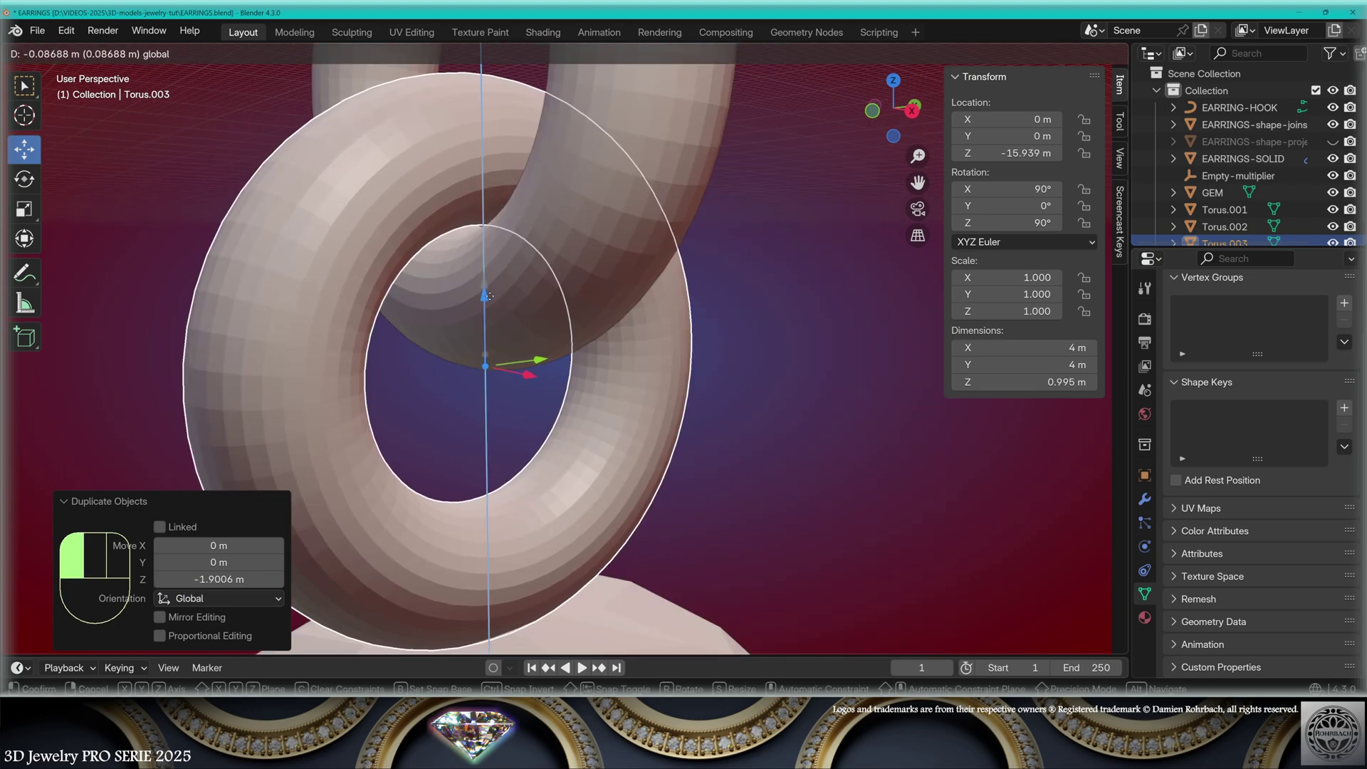
click(489, 296)
scroll(713, 235, down, 5)
In the lowest ring's mesh, snap the 3D cursor to the selection and add a circle there scaled to 0.470
key(Tab)
key(KP_7)
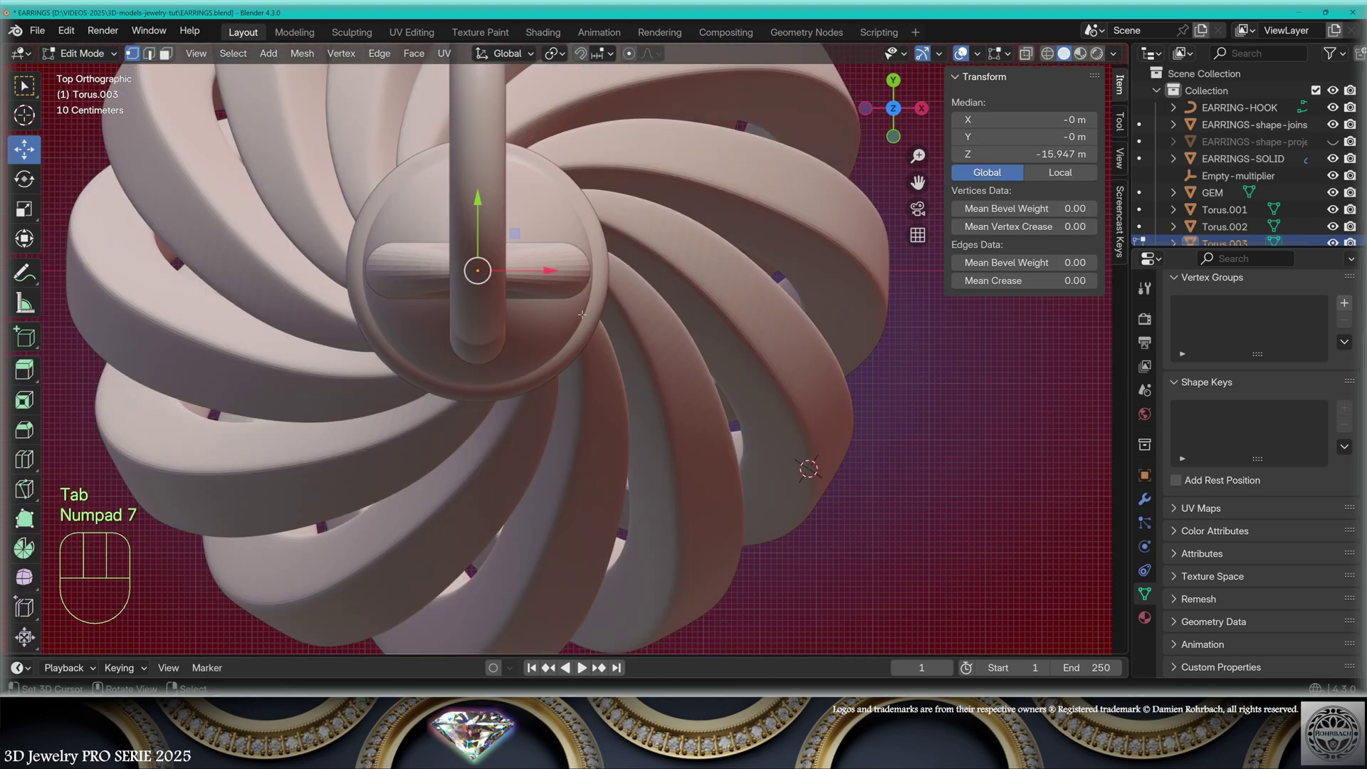
key(alt+z)
key(shift+s)
click(541, 407)
shift+middle_drag(541, 406, 628, 490)
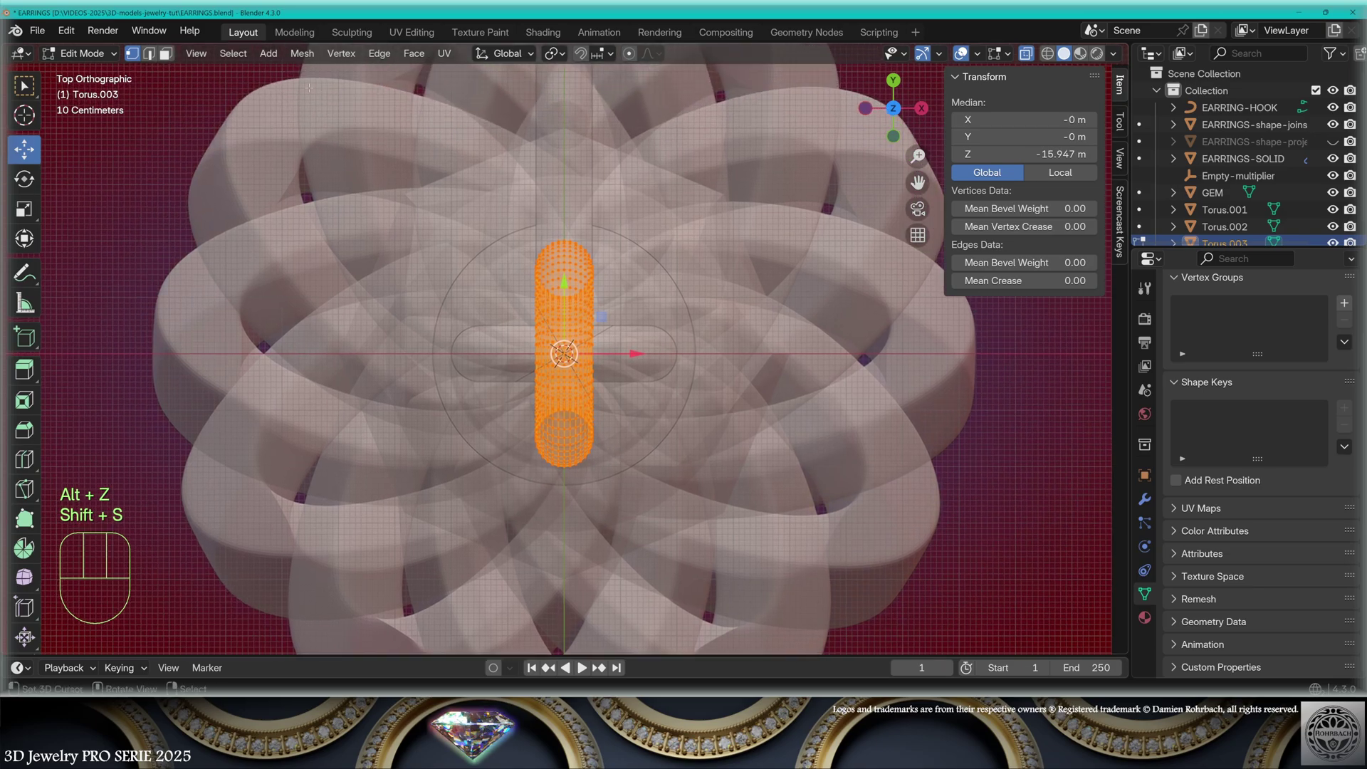
click(269, 54)
click(288, 107)
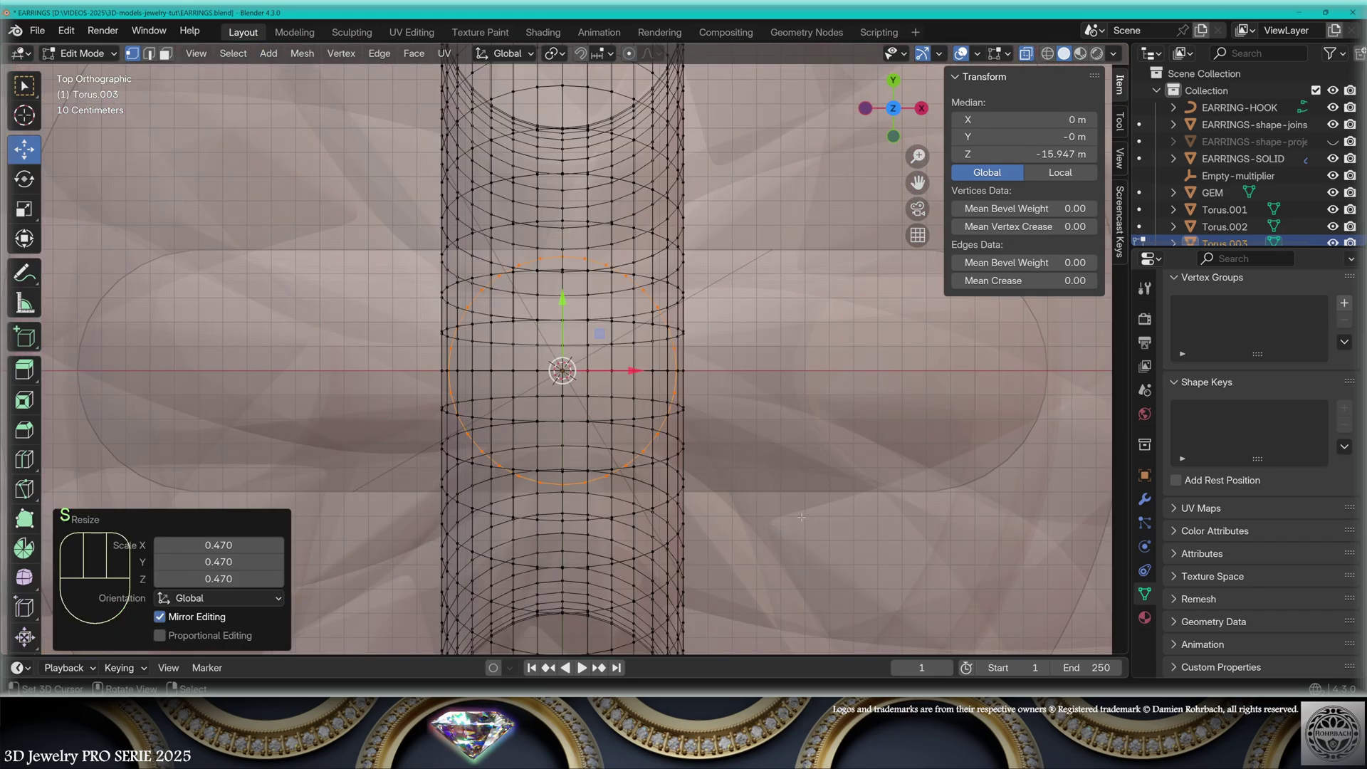
Lower the circle to the ring's underside, fill it, and extrude it about 9.73 m down through the gem
middle_drag(689, 373, 541, 221)
scroll(558, 214, down, 8)
drag(559, 146, 559, 231)
shift+middle_drag(663, 312, 669, 162)
key(f)
key(e)
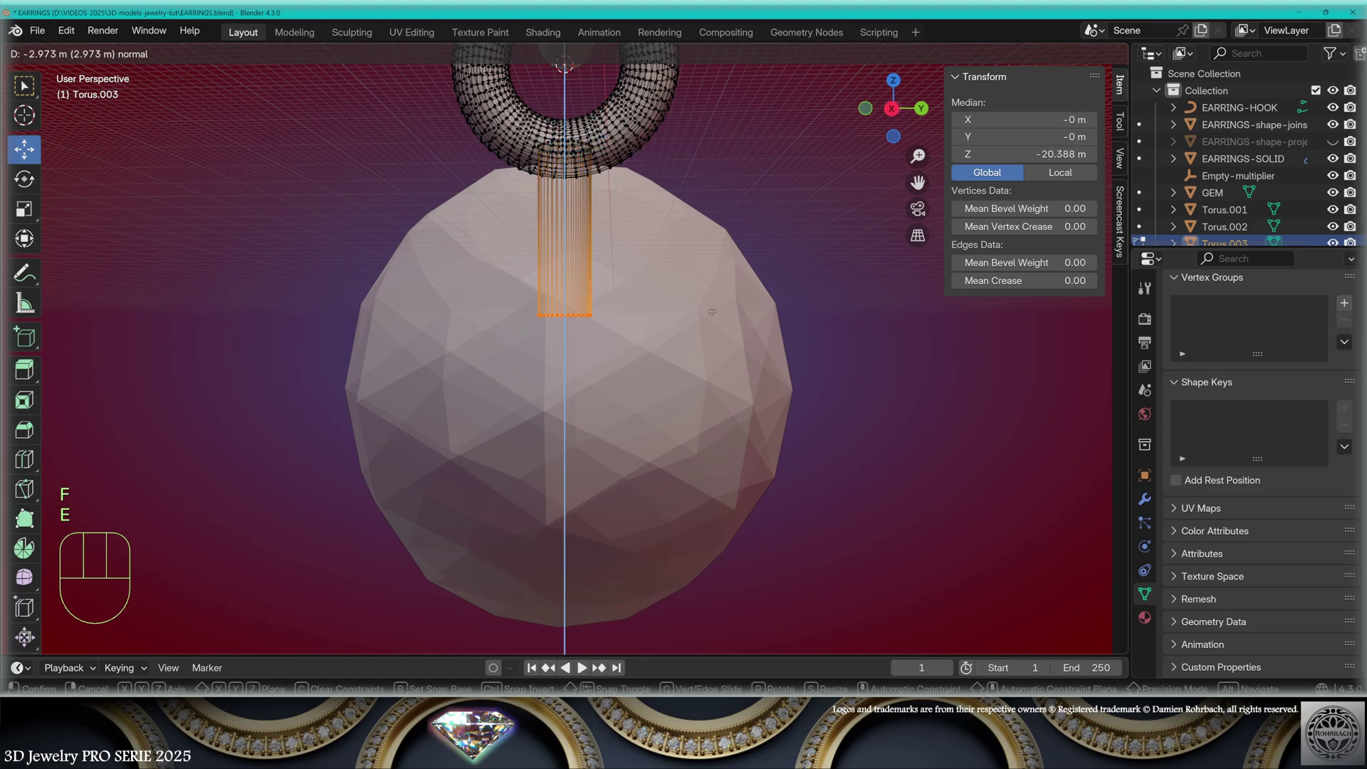
click(751, 648)
shift+middle_drag(751, 648, 742, 194)
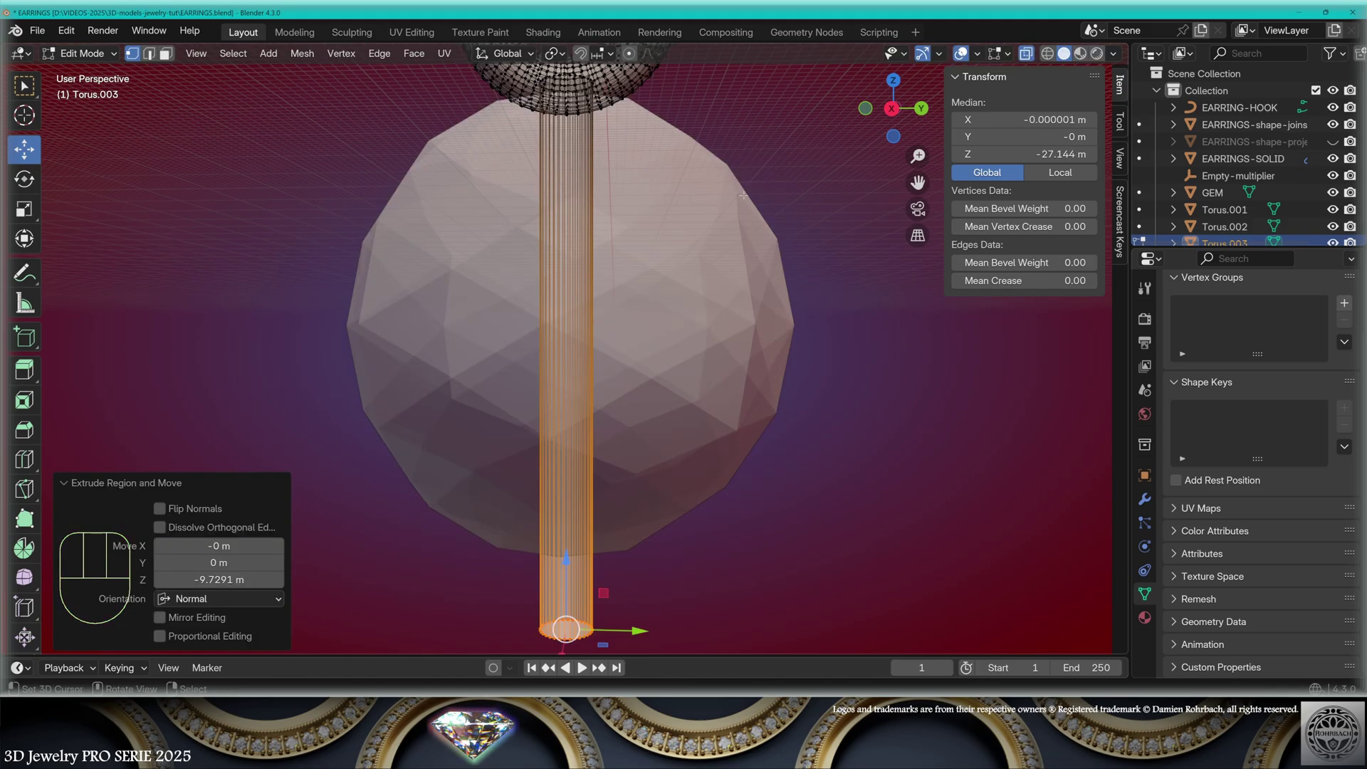
Check face orientation, flip the normals of the extruded rod, and return to Object Mode
key(alt+z)
scroll(743, 194, down, 3)
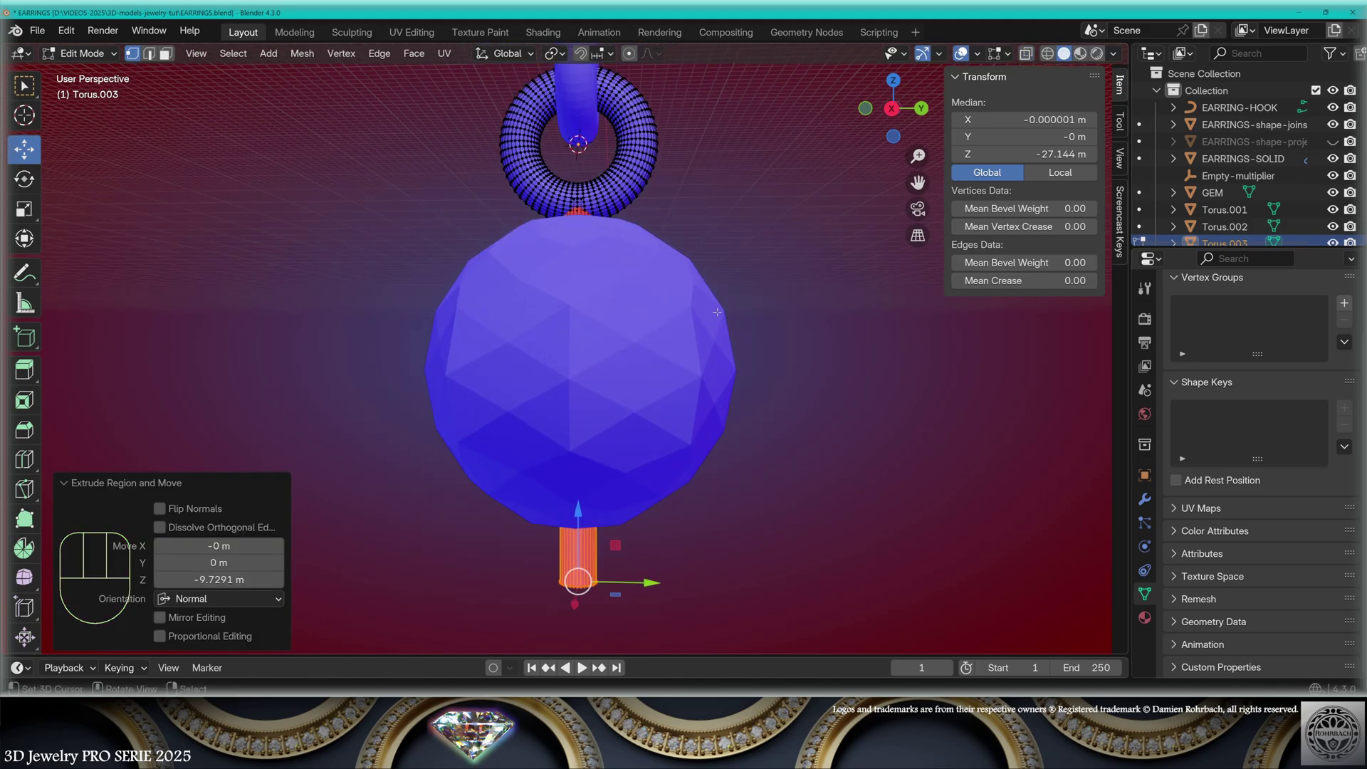
key(alt+z)
key(l)
key(alt+n)
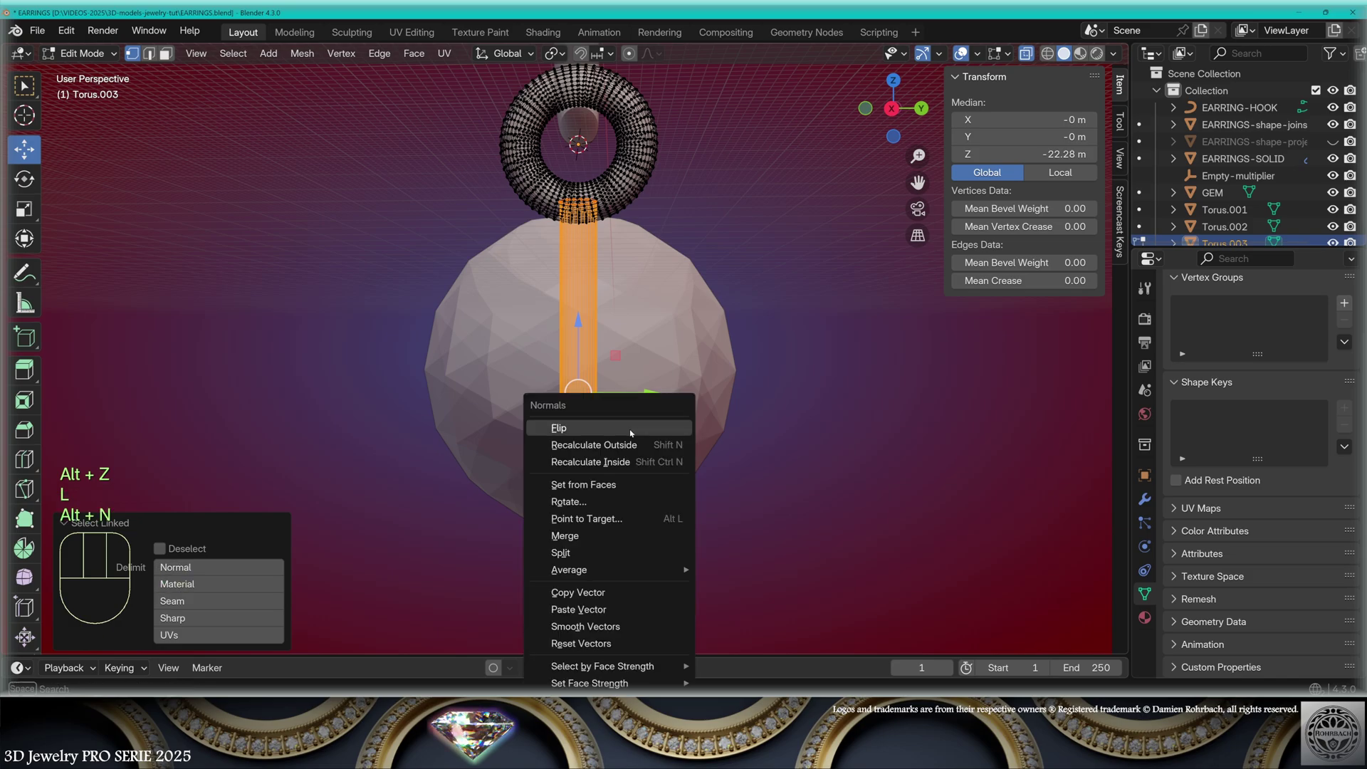
click(641, 427)
key(Tab)
key(alt+z)
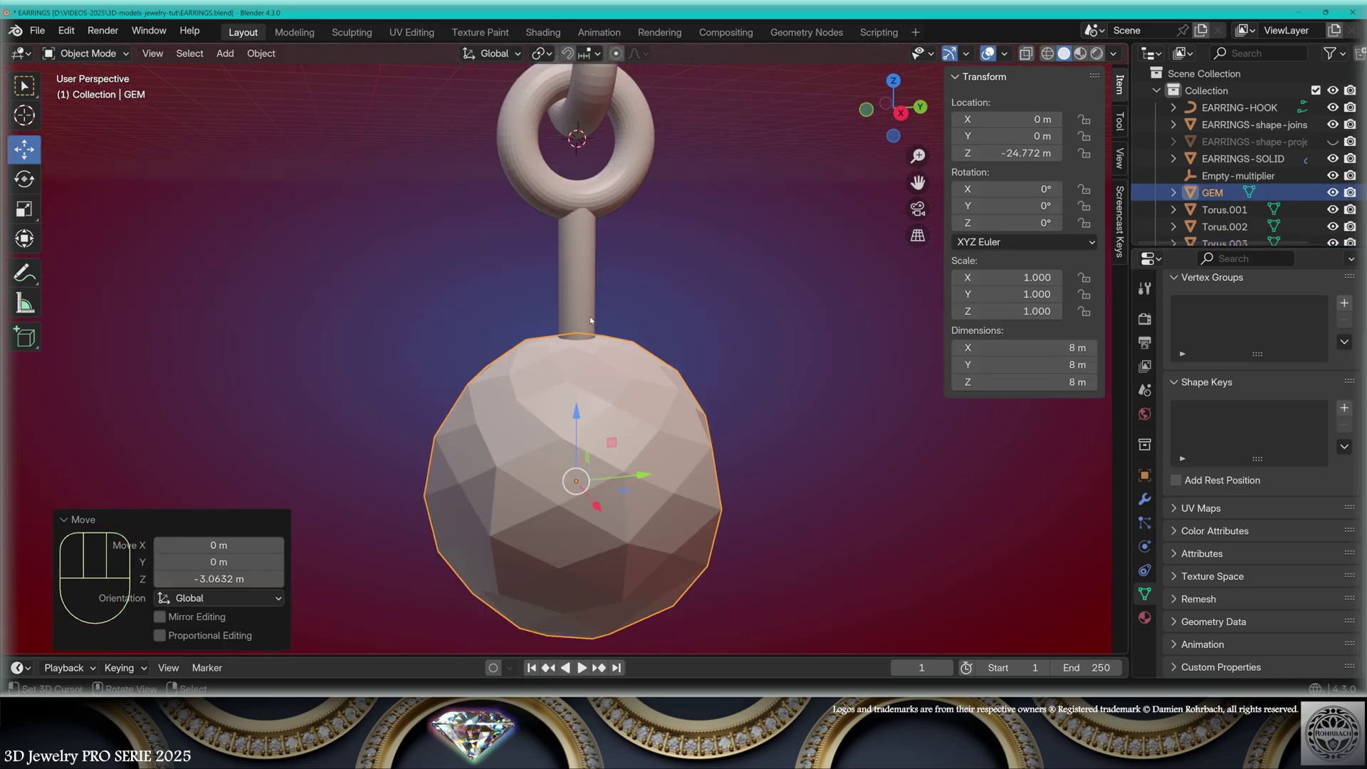
In front view, add a view-aligned circle with a 0.5 m radius and move it beside the rod, above the gem
key(KP_1)
click(225, 54)
mouse_move(246, 71)
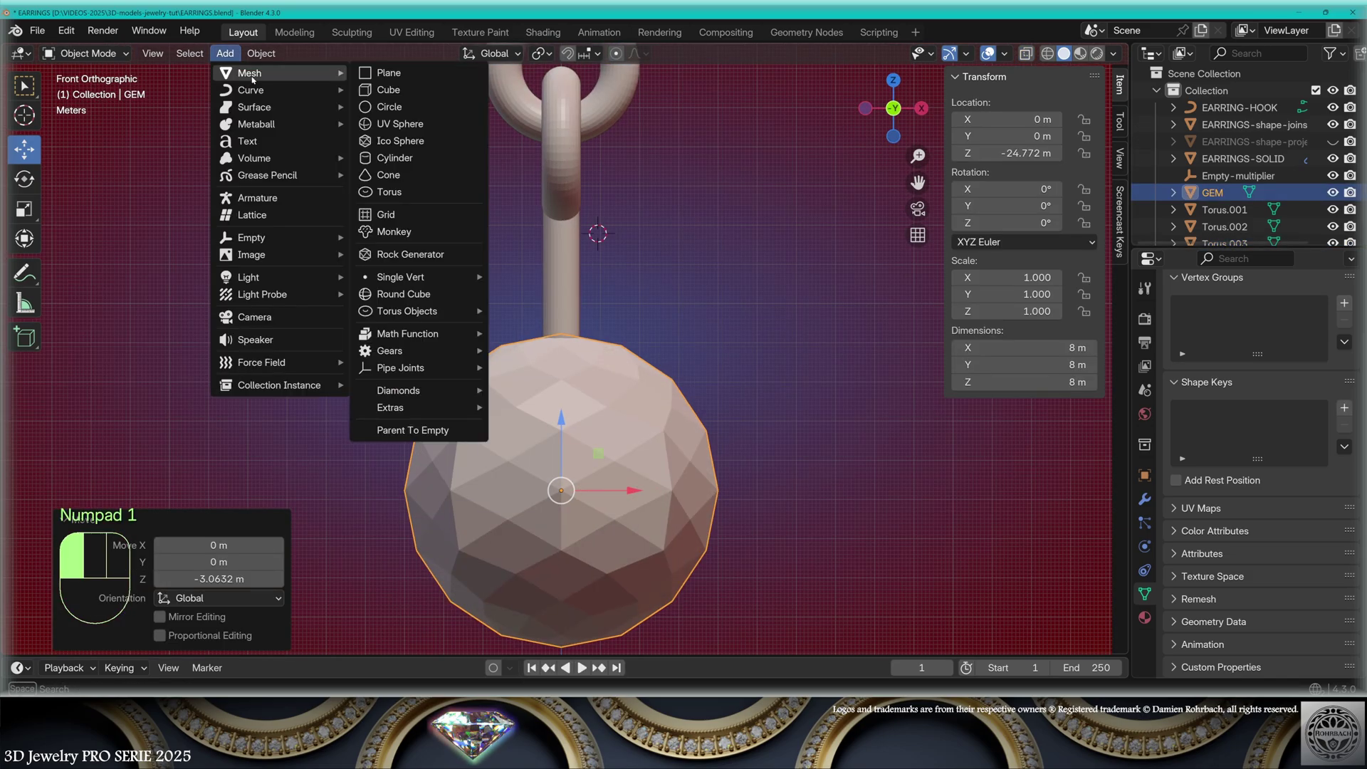
click(398, 105)
click(228, 474)
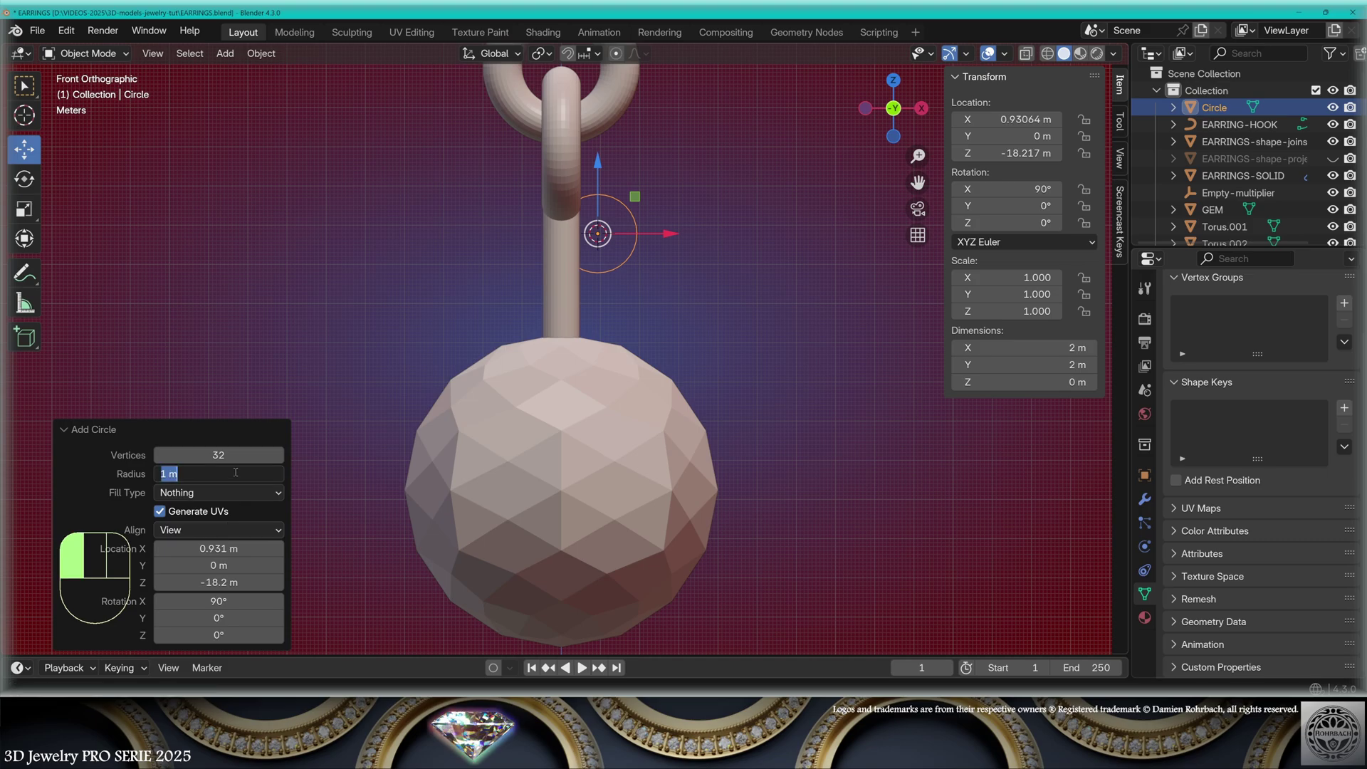
text(0.5)
key(Return)
scroll(617, 343, up, 5)
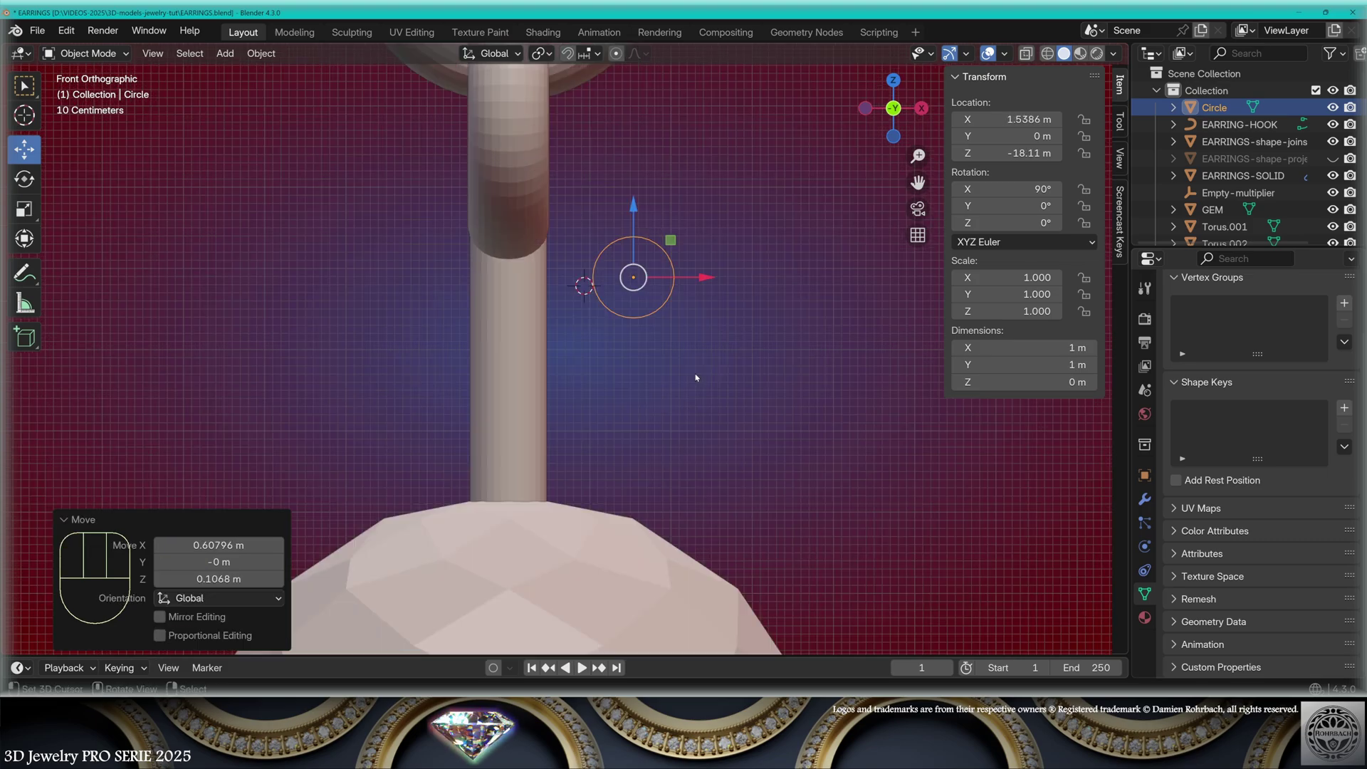
In the circle's mesh, duplicate the circle 0.9 m downward on Z and repeat it for a stack of three circles
key(Tab)
click(216, 580)
text(-0.9)
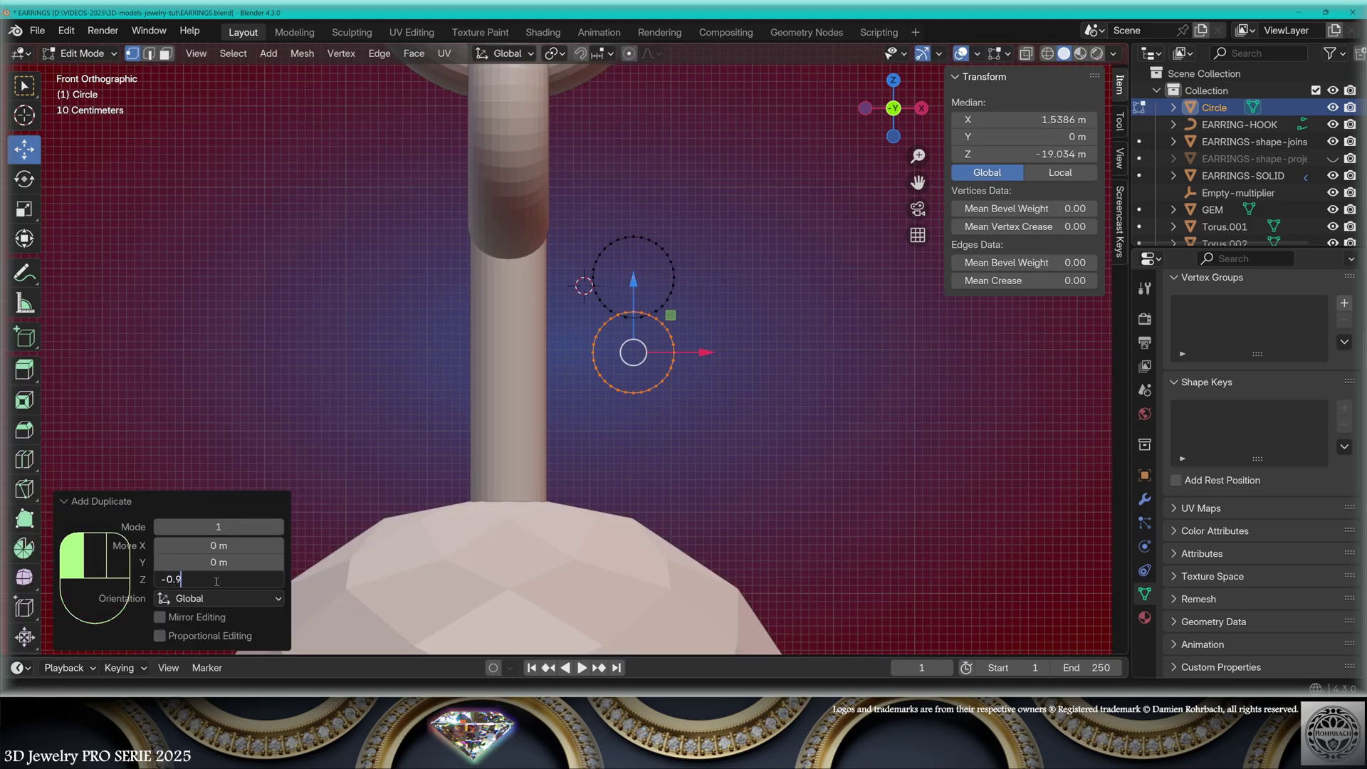
key(Return)
key(shift+r)
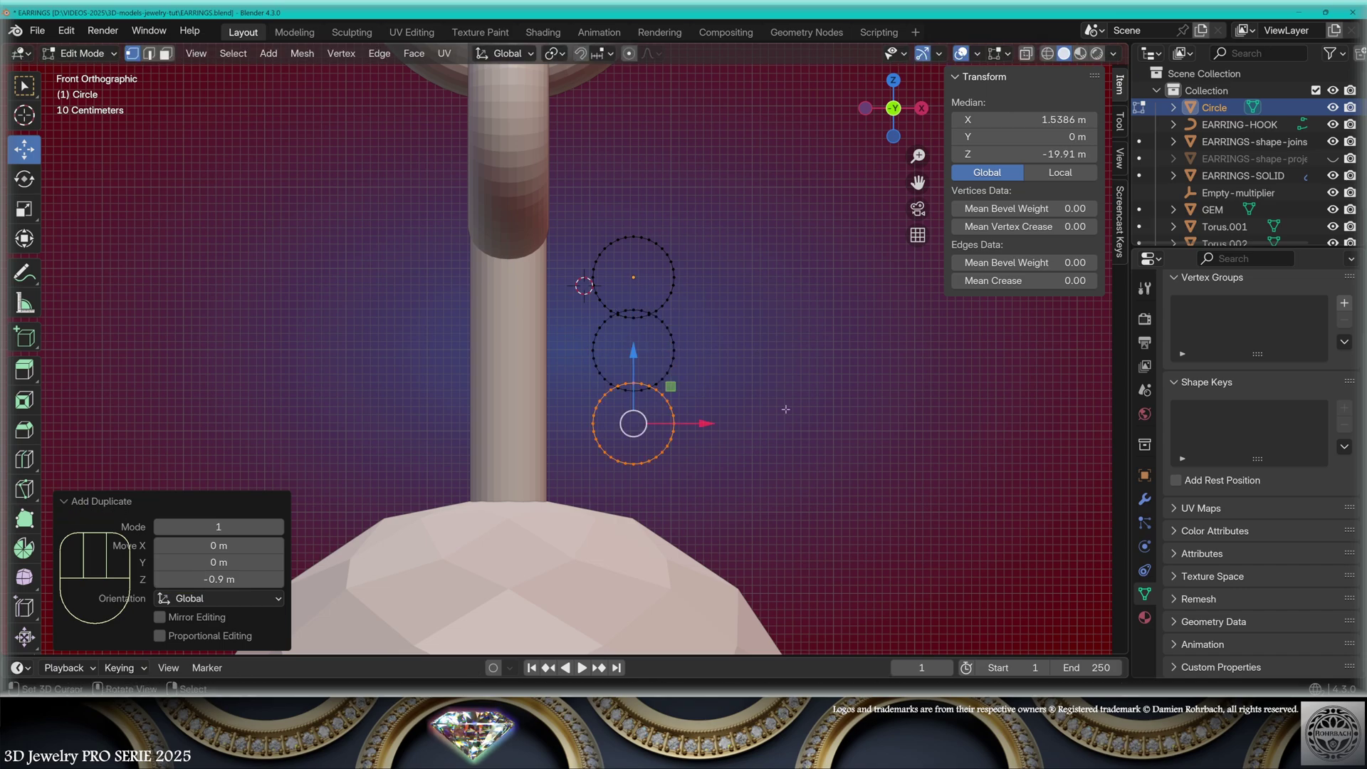
Apply all transforms to the stacked circles and add a Screw modifier with 60 viewport and render steps
key(Tab)
key(ctrl+a)
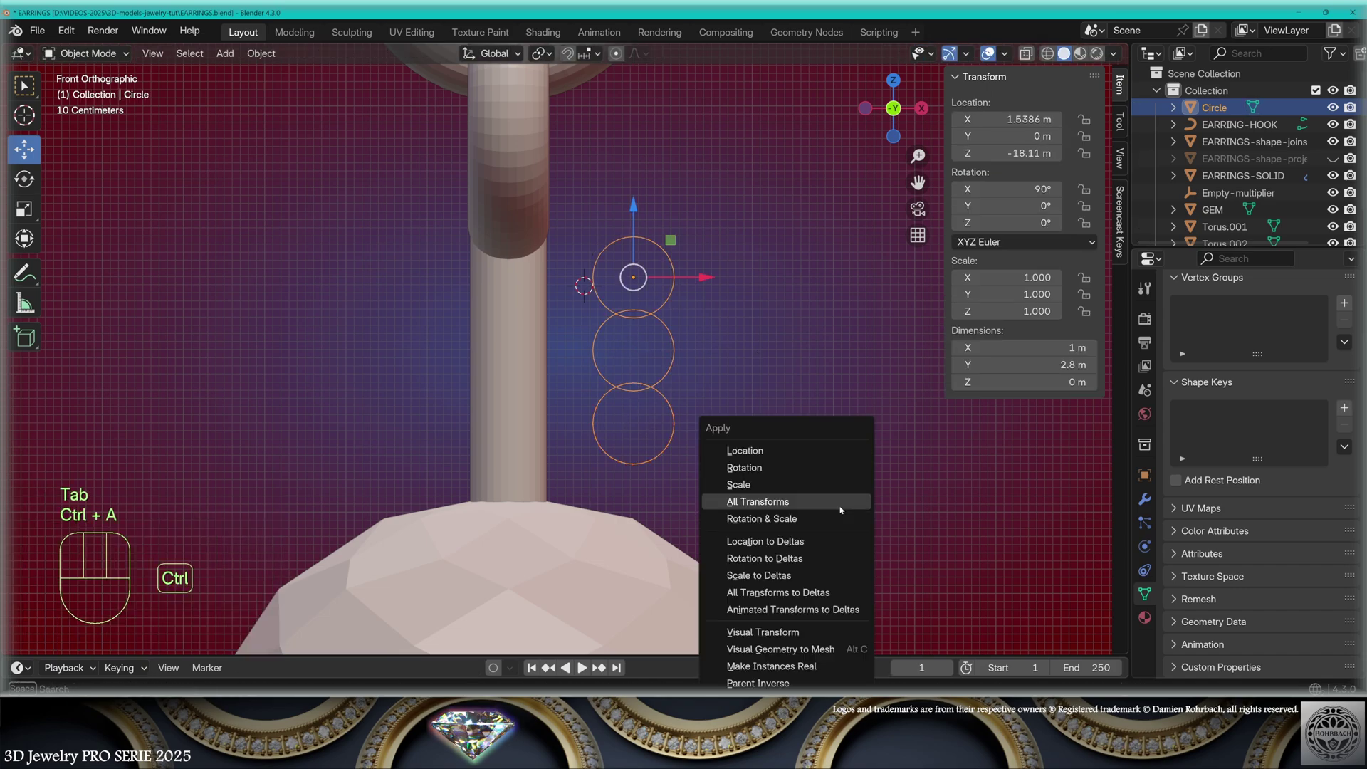
click(840, 509)
click(1144, 498)
click(1263, 316)
mouse_move(1262, 326)
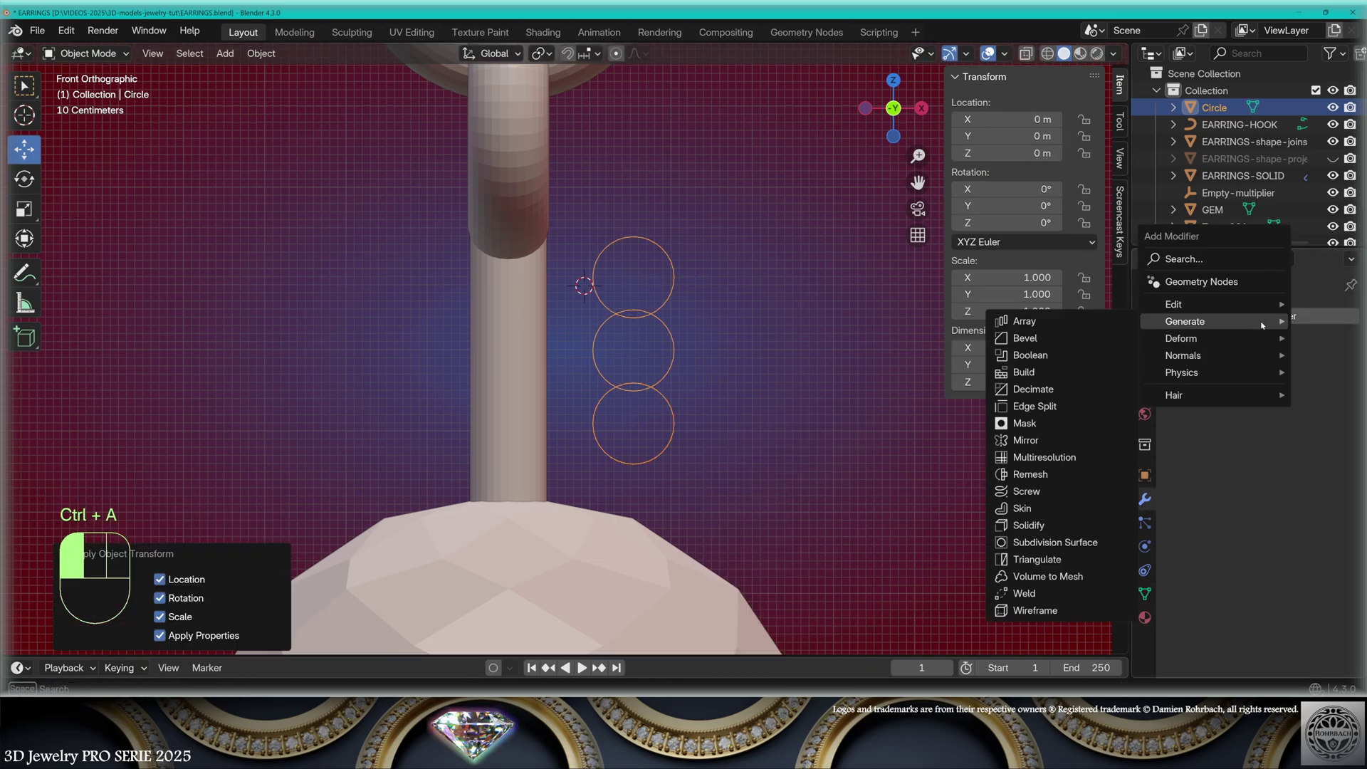
click(1029, 492)
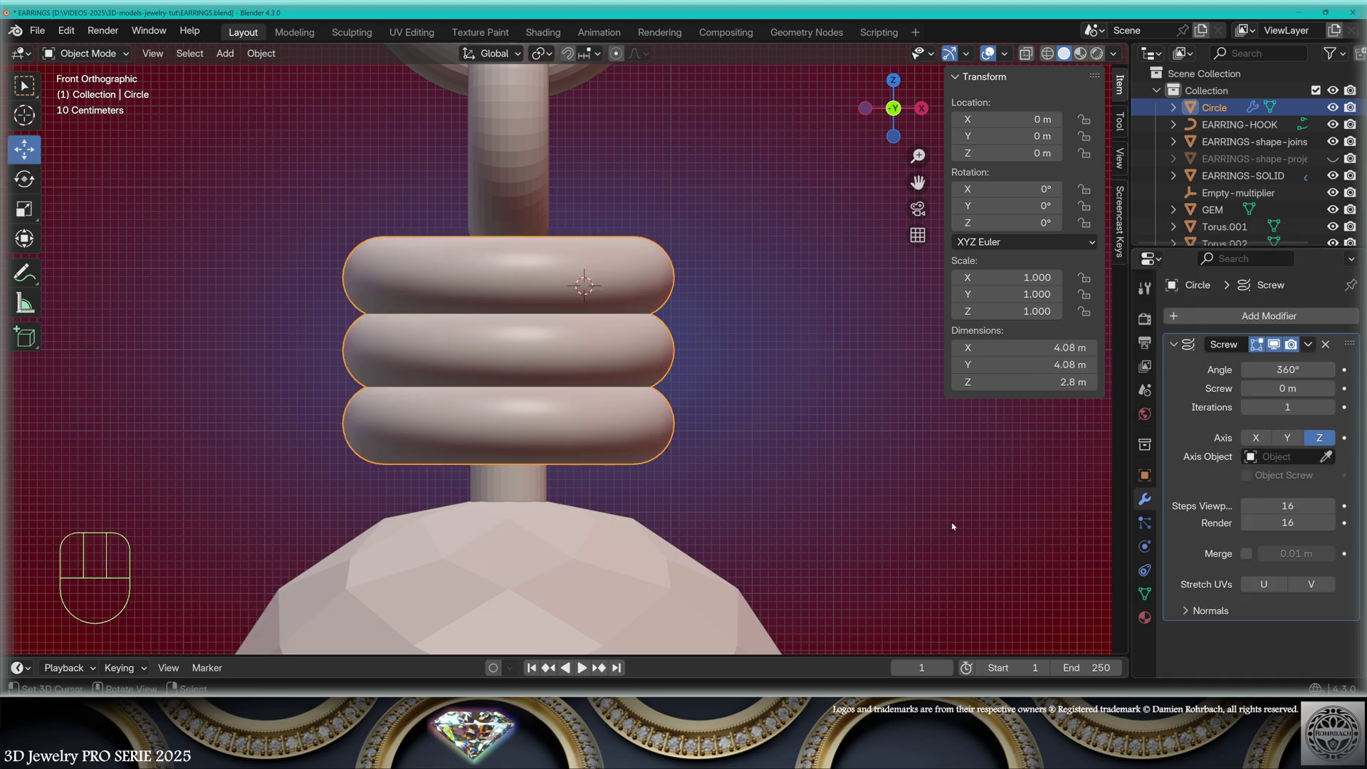
middle_drag(725, 289, 724, 302)
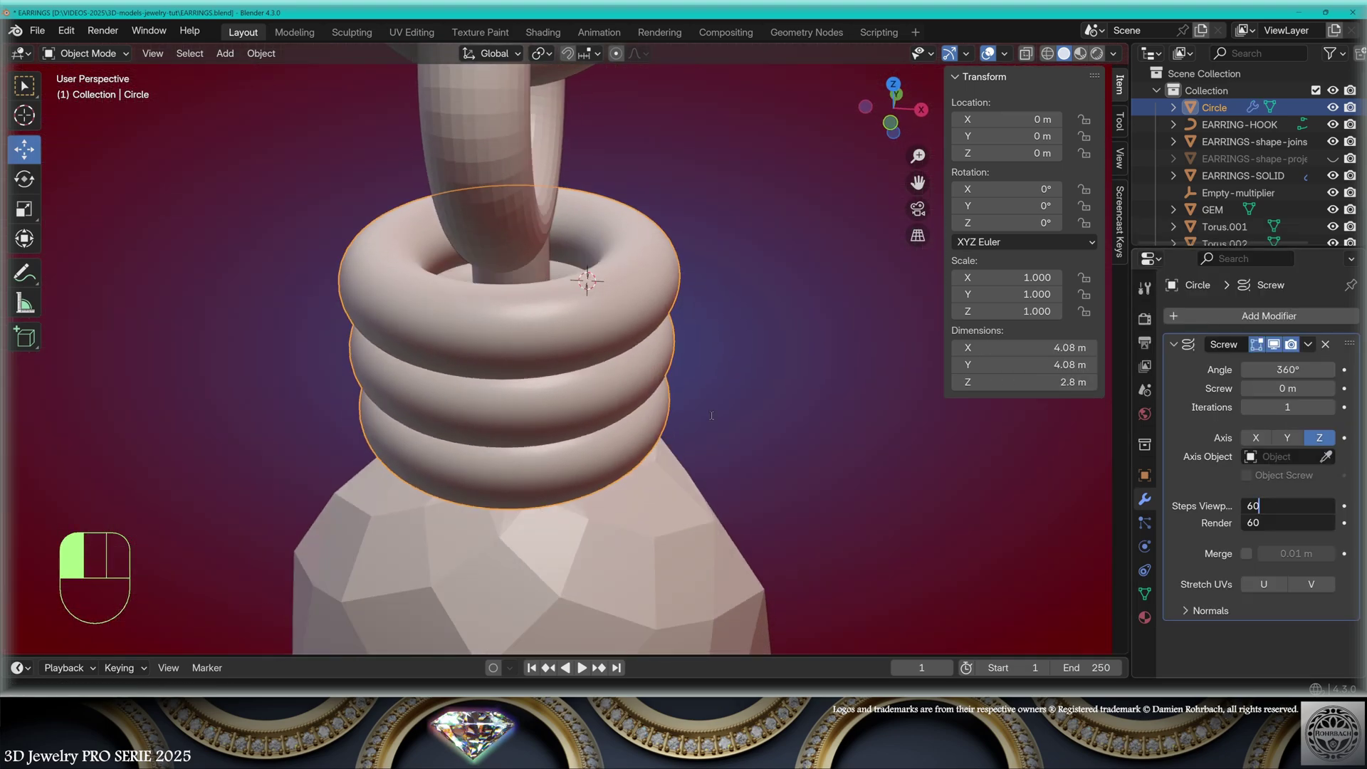
key(Return)
In the collar's mesh, shift the profile circles slightly inward toward the rod and a little up
key(Tab)
drag(704, 334, 694, 334)
drag(627, 276, 628, 253)
Raise the gem about 0.94 m on Z so it sits against the collar's lowest ring
mouse_move(745, 320)
middle_down()
mouse_move(742, 281)
mouse_move(737, 299)
middle_up()
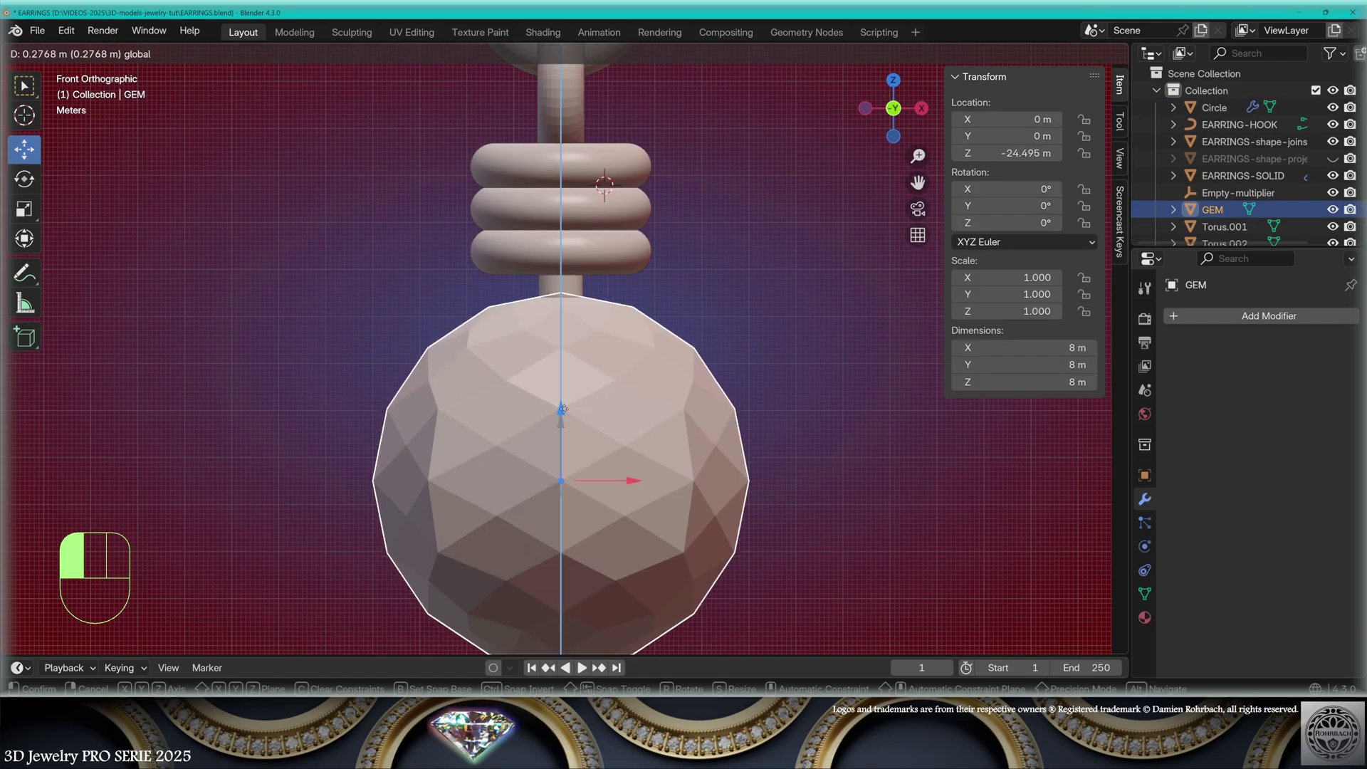
drag(626, 479, 629, 457)
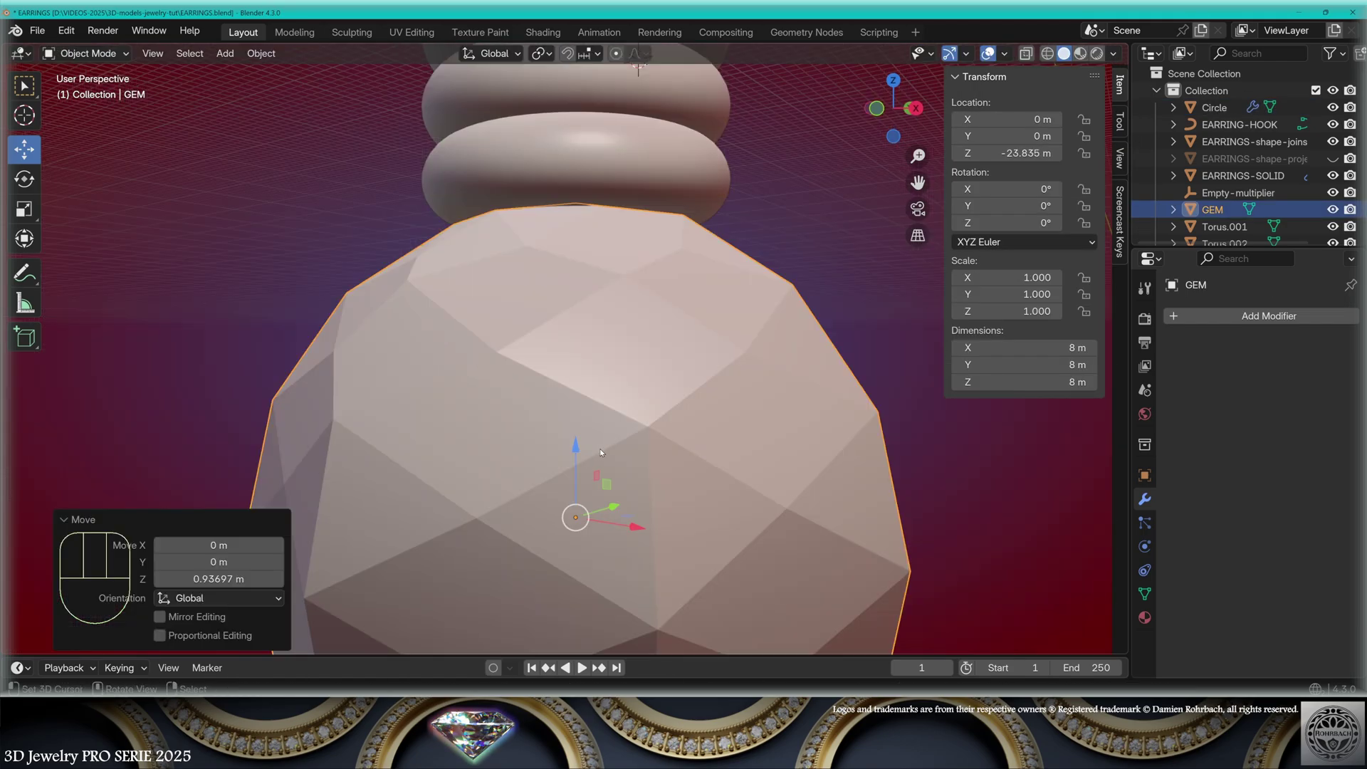
drag(578, 435, 578, 456)
drag(577, 456, 577, 436)
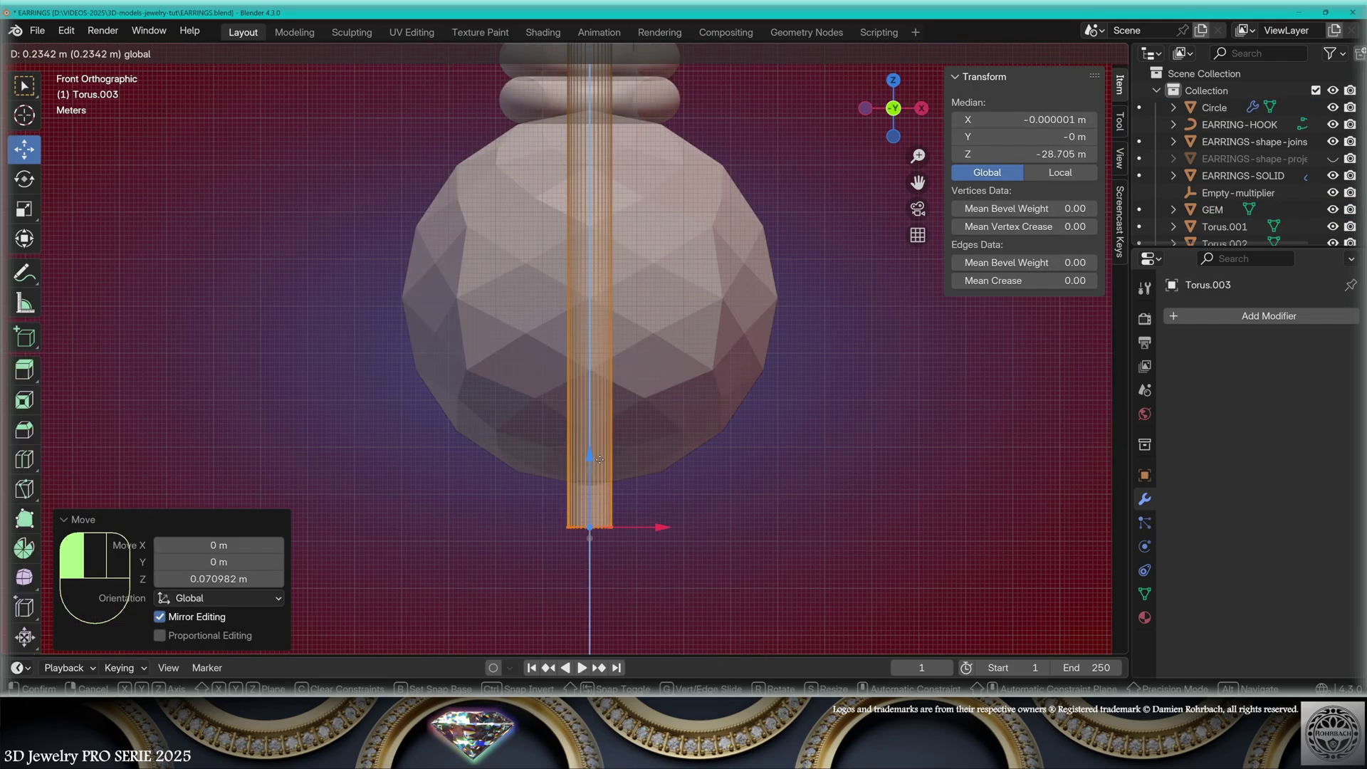
In the rod's mesh, raise the lower end slightly below the gem and snap the 3D cursor to it
key(Tab)
key(shift+s)
click(783, 553)
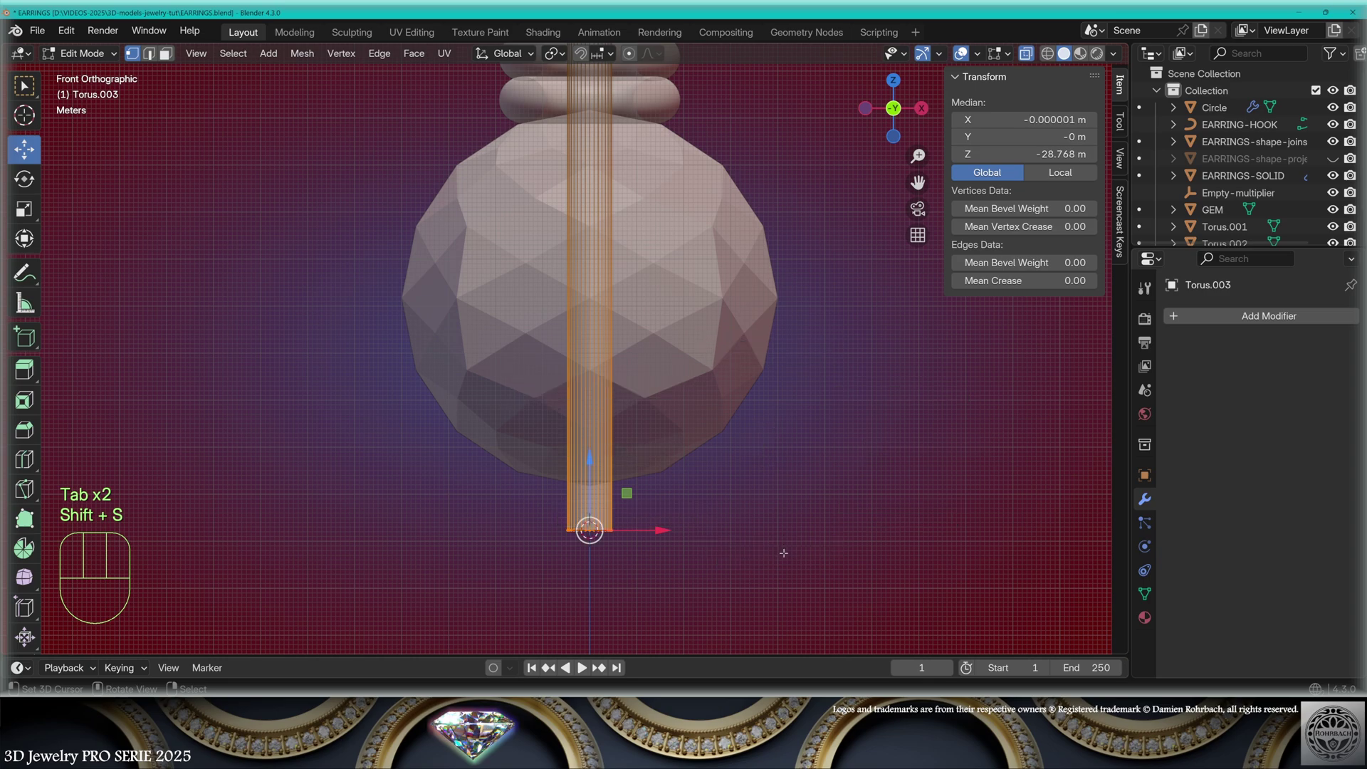
Add a UV sphere with 80 segments and 40 rings at the rod's lower end and scale it to 0.25
key(Tab)
click(225, 54)
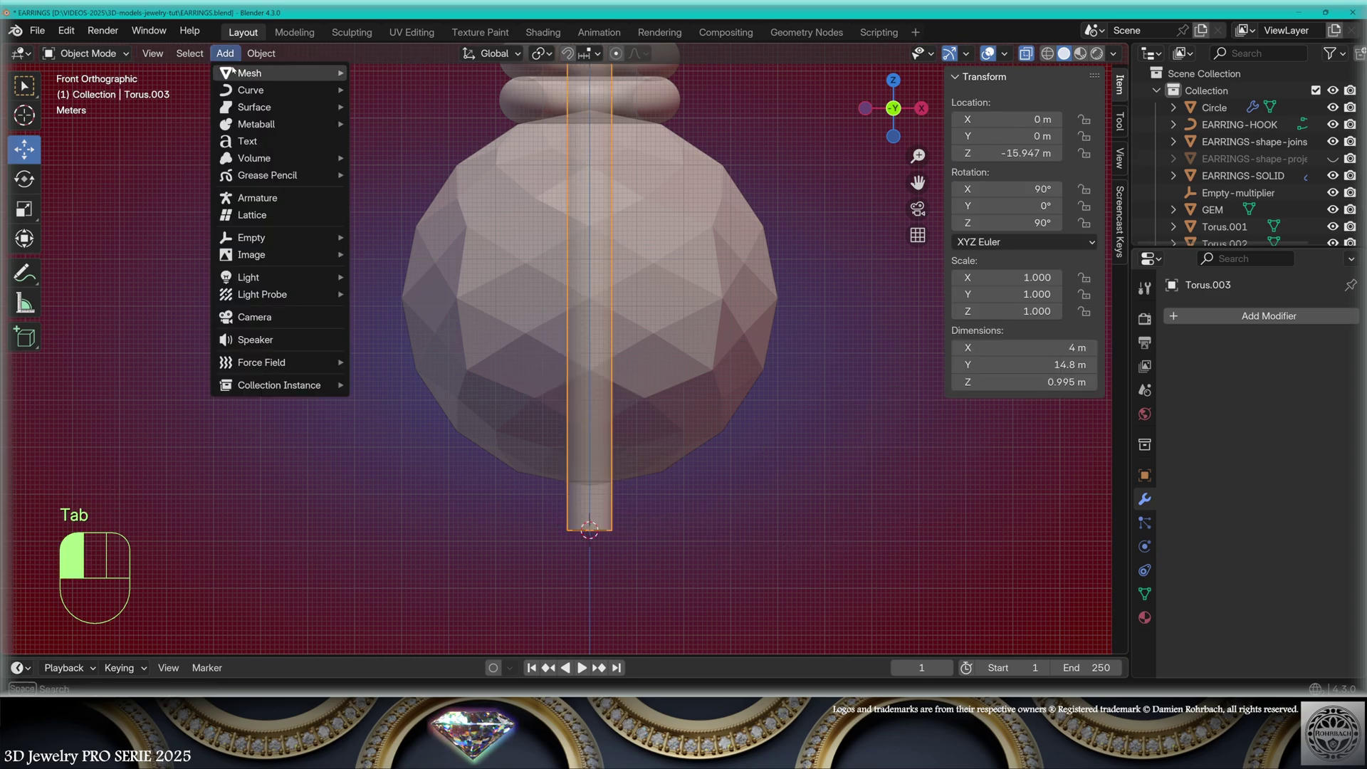
mouse_move(245, 73)
click(398, 124)
click(249, 455)
text(80)
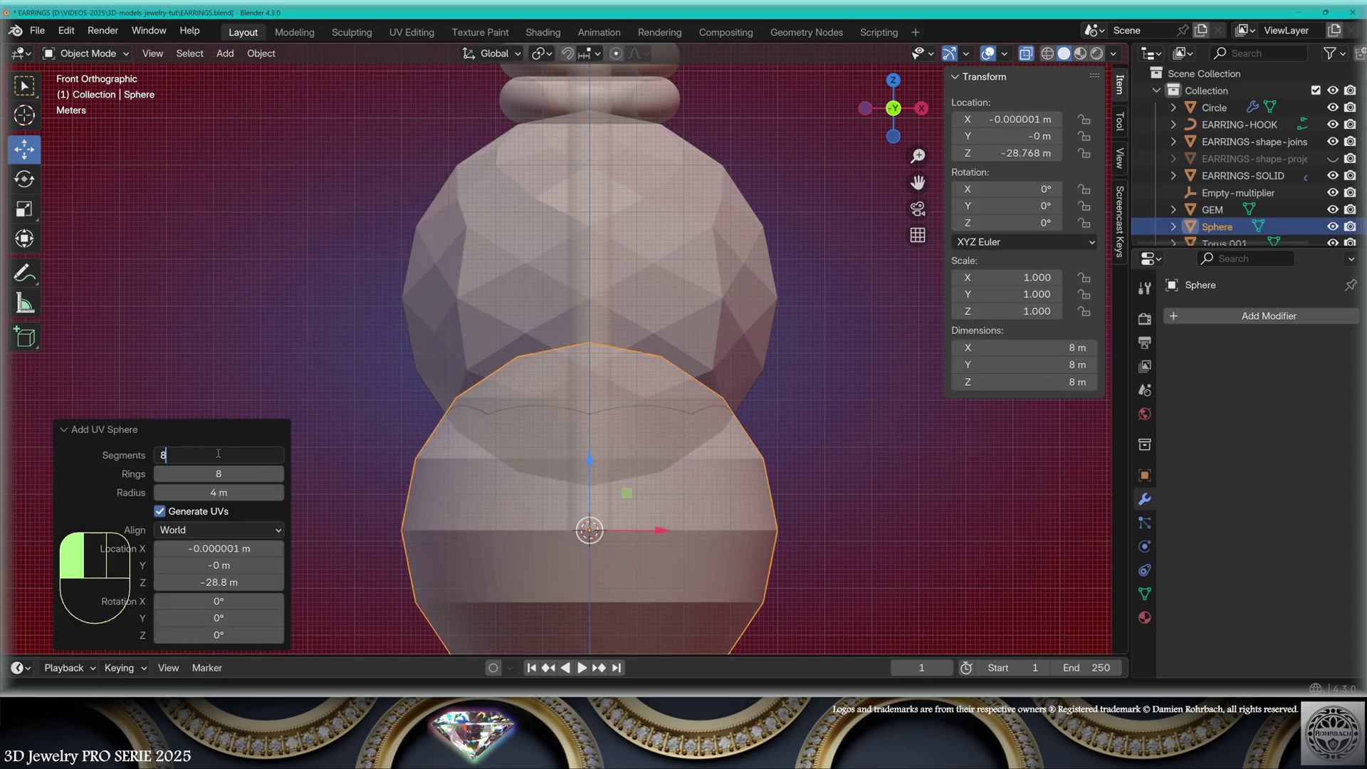
key(Return)
click(218, 473)
text(40)
key(Return)
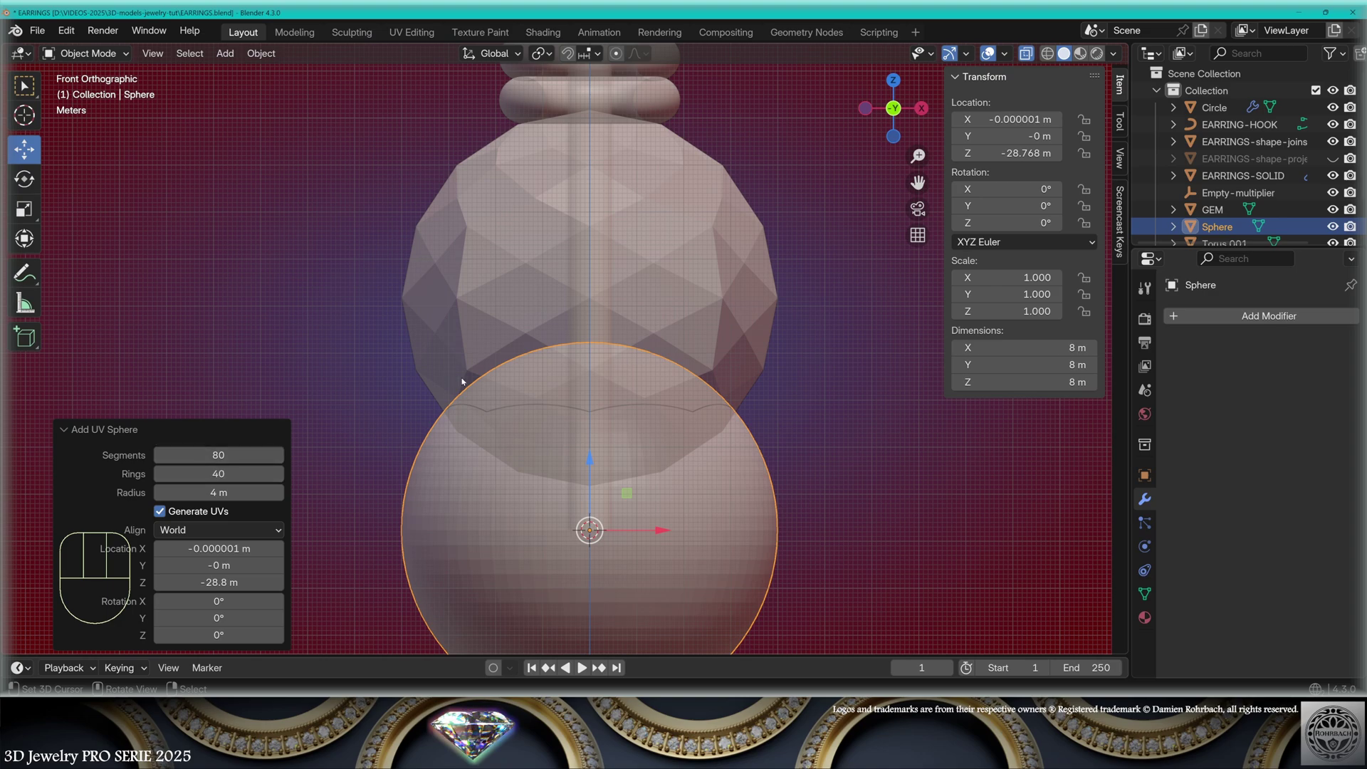
text(s0.25)
key(Return)
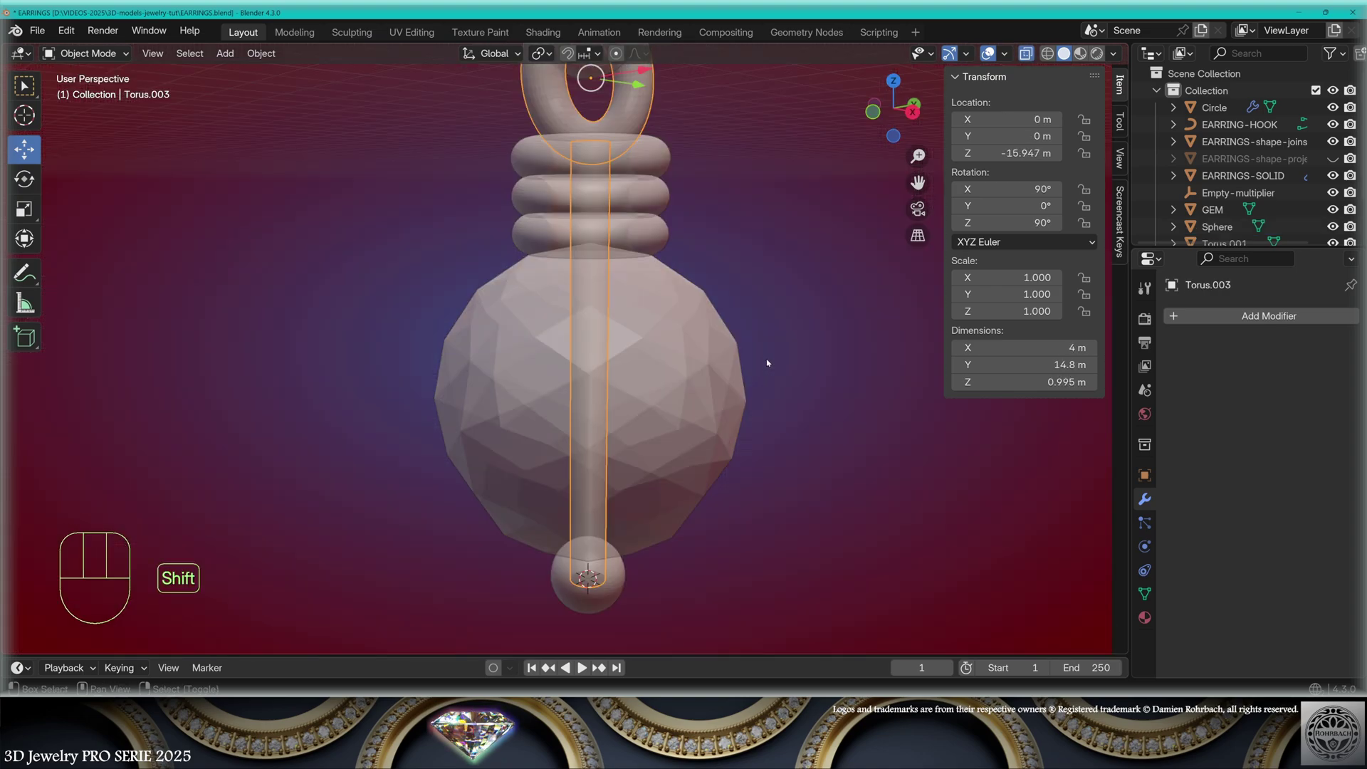
Duplicate the lowest ring with its rod in place and rename the copy HOOK-DRILL
key(shift+d)
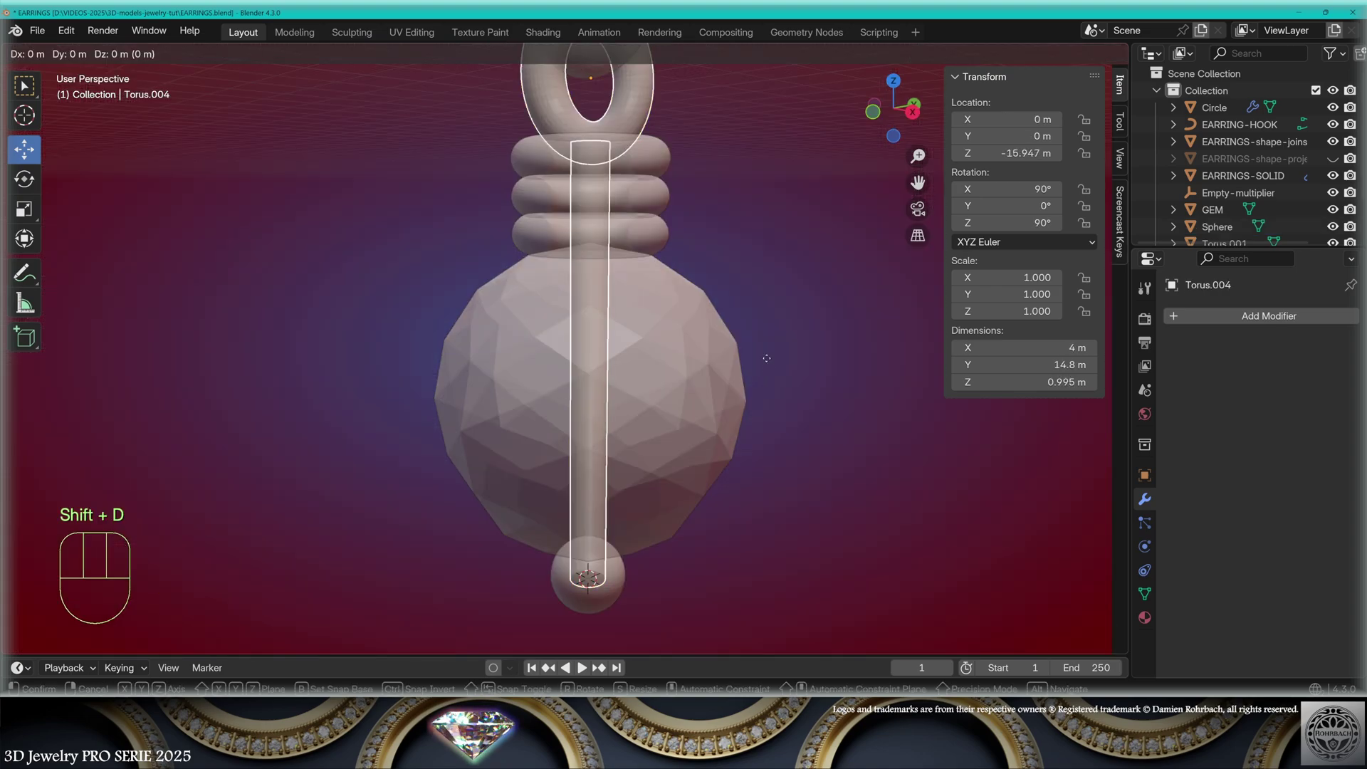
right_click(766, 363)
key(F2)
text(HOOK-DRILL)
key(Return)
Delete the ring geometry from HOOK-DRILL, keeping only the straight rod
key(Tab)
key(alt+a)
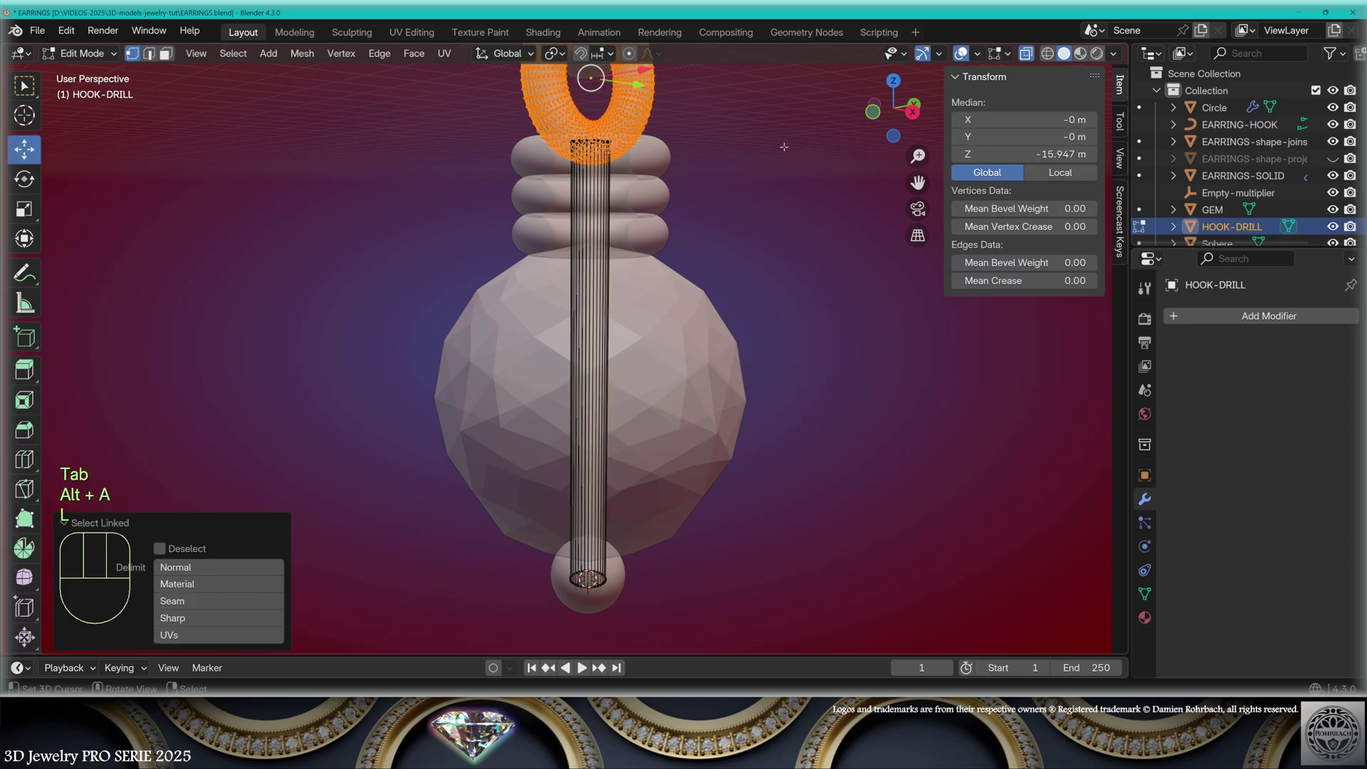
key(l)
key(Delete)
click(783, 145)
key(Tab)
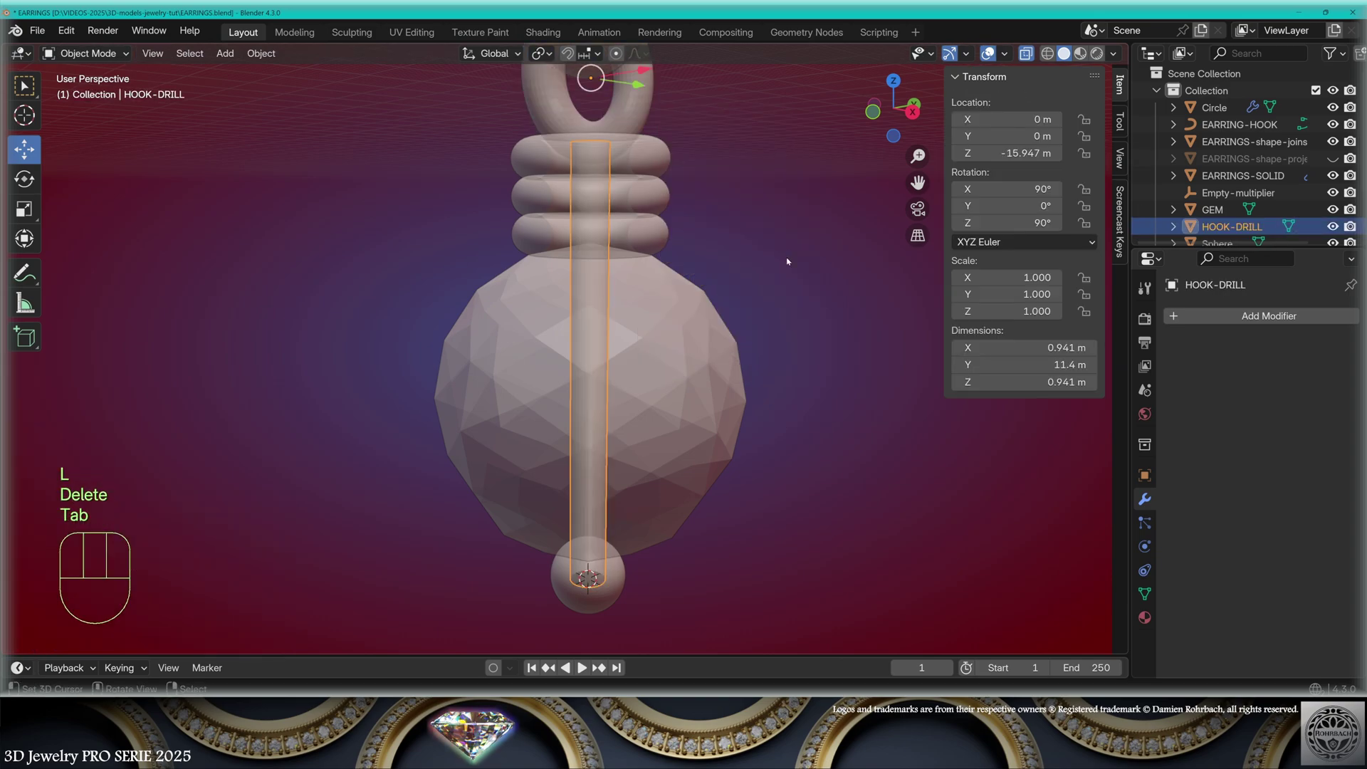
Thicken HOOK-DRILL outward with a Solidify modifier at offset 1 and add a Remesh modifier
click(1210, 316)
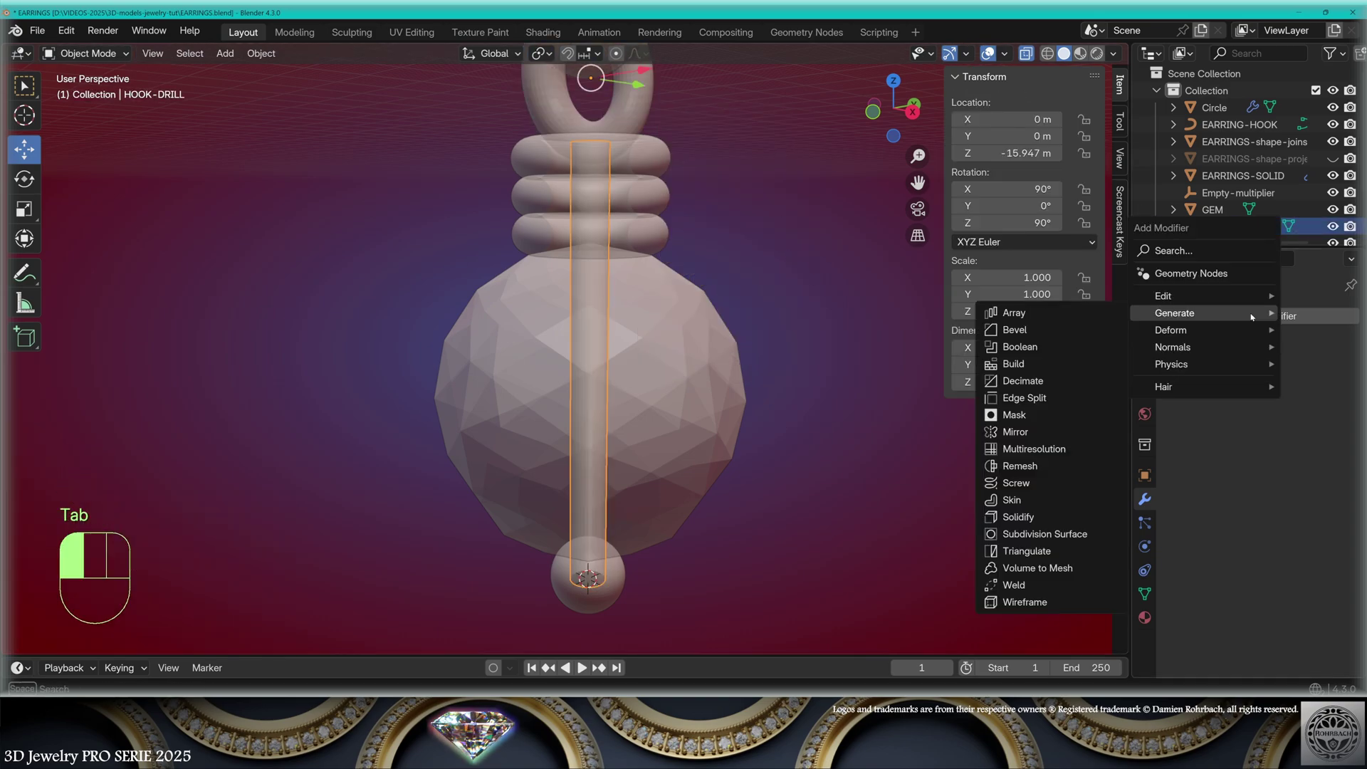
click(1034, 515)
drag(1274, 412, 1310, 391)
click(1253, 315)
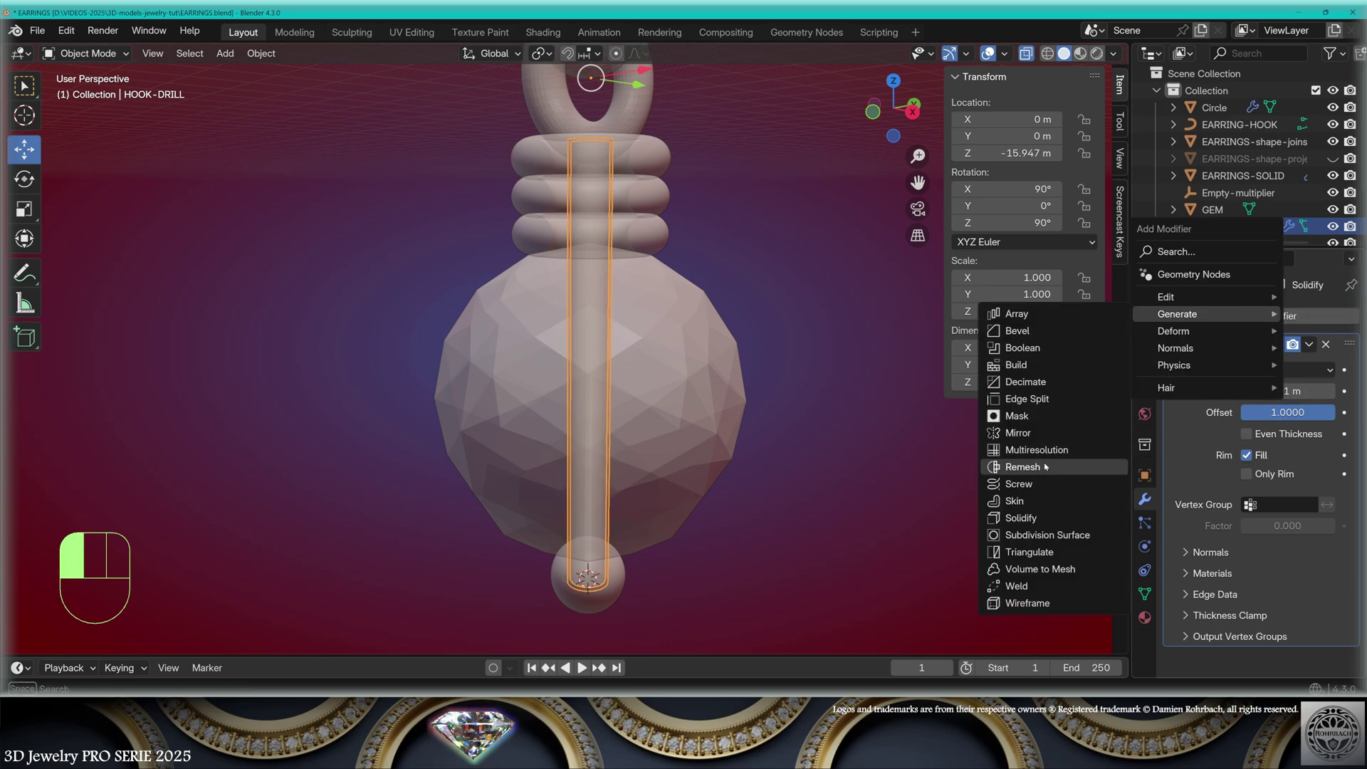
click(1046, 469)
Add a Boolean Difference modifier to the gem with the Fast solver and HOOK-DRILL as the object
click(711, 399)
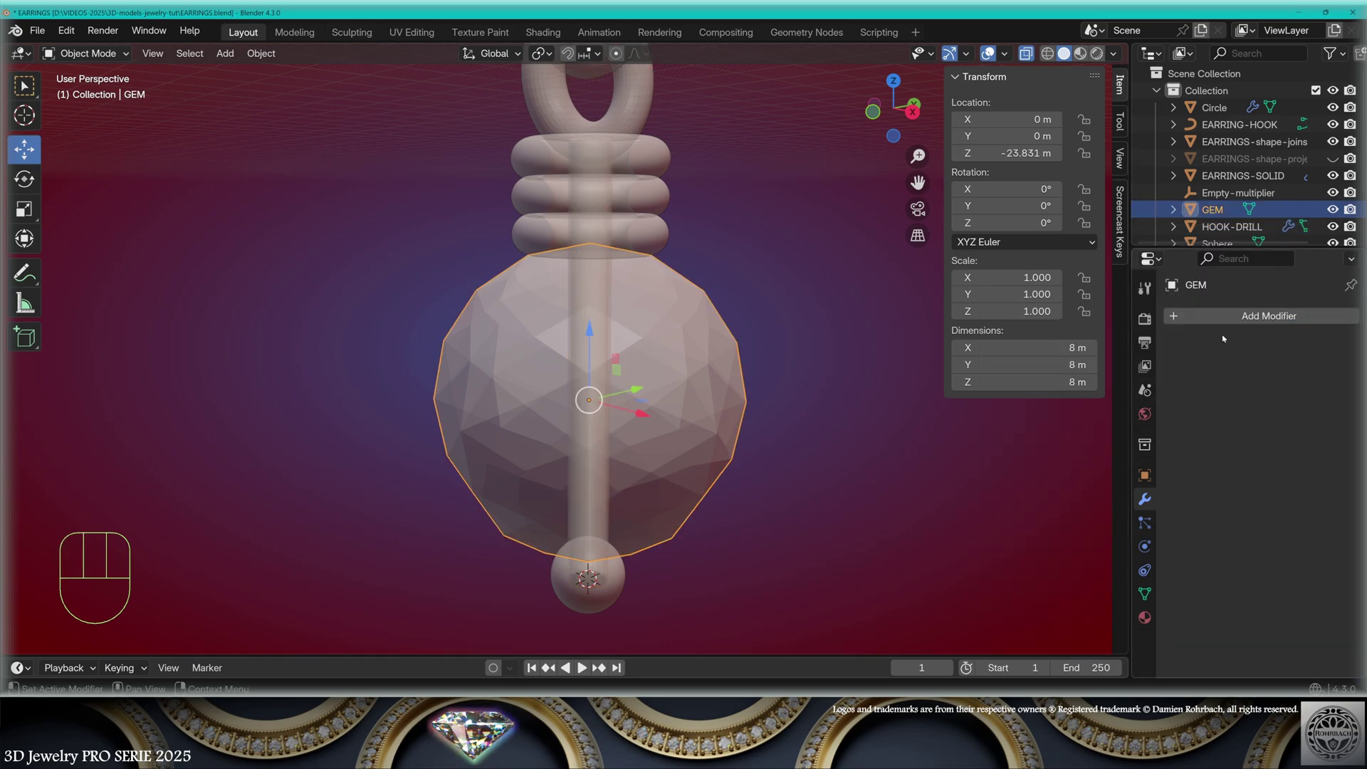
click(1223, 316)
click(1011, 350)
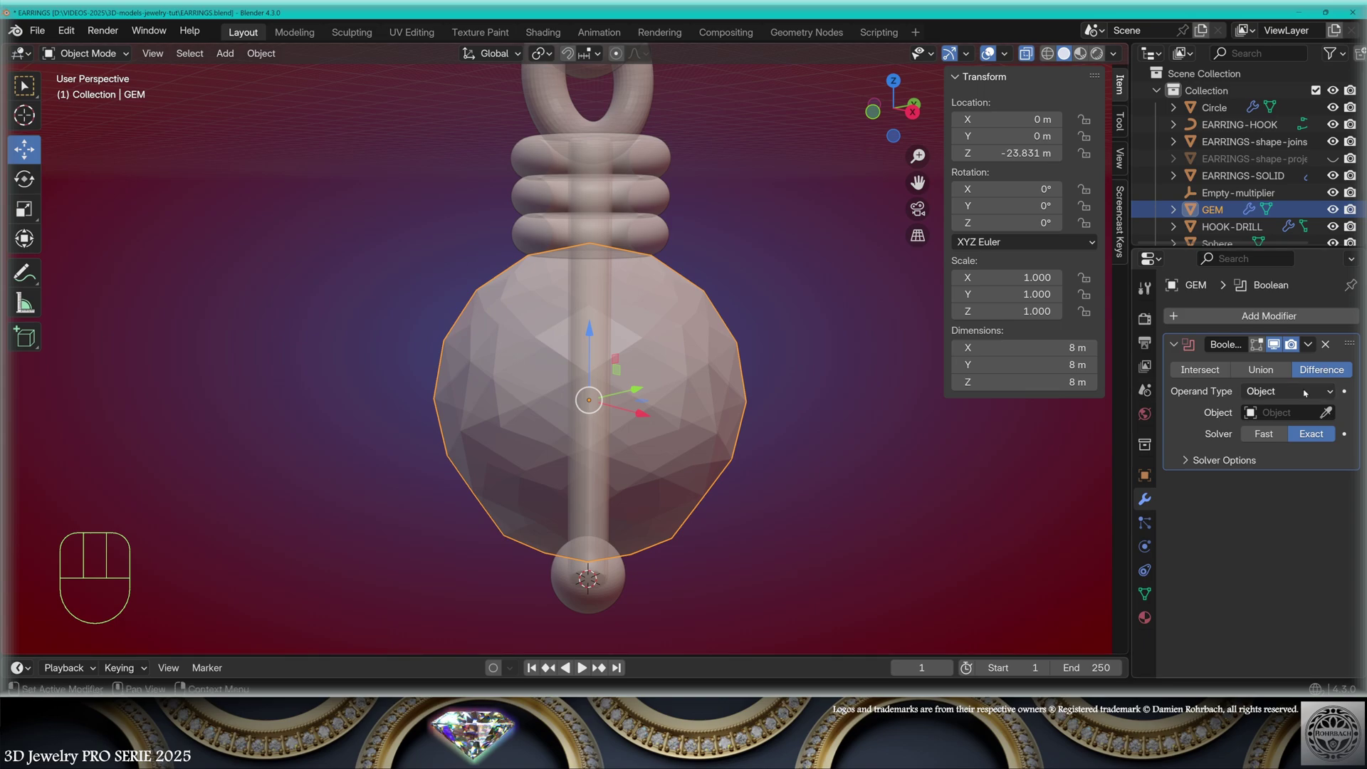
click(1273, 435)
click(1289, 412)
click(1124, 491)
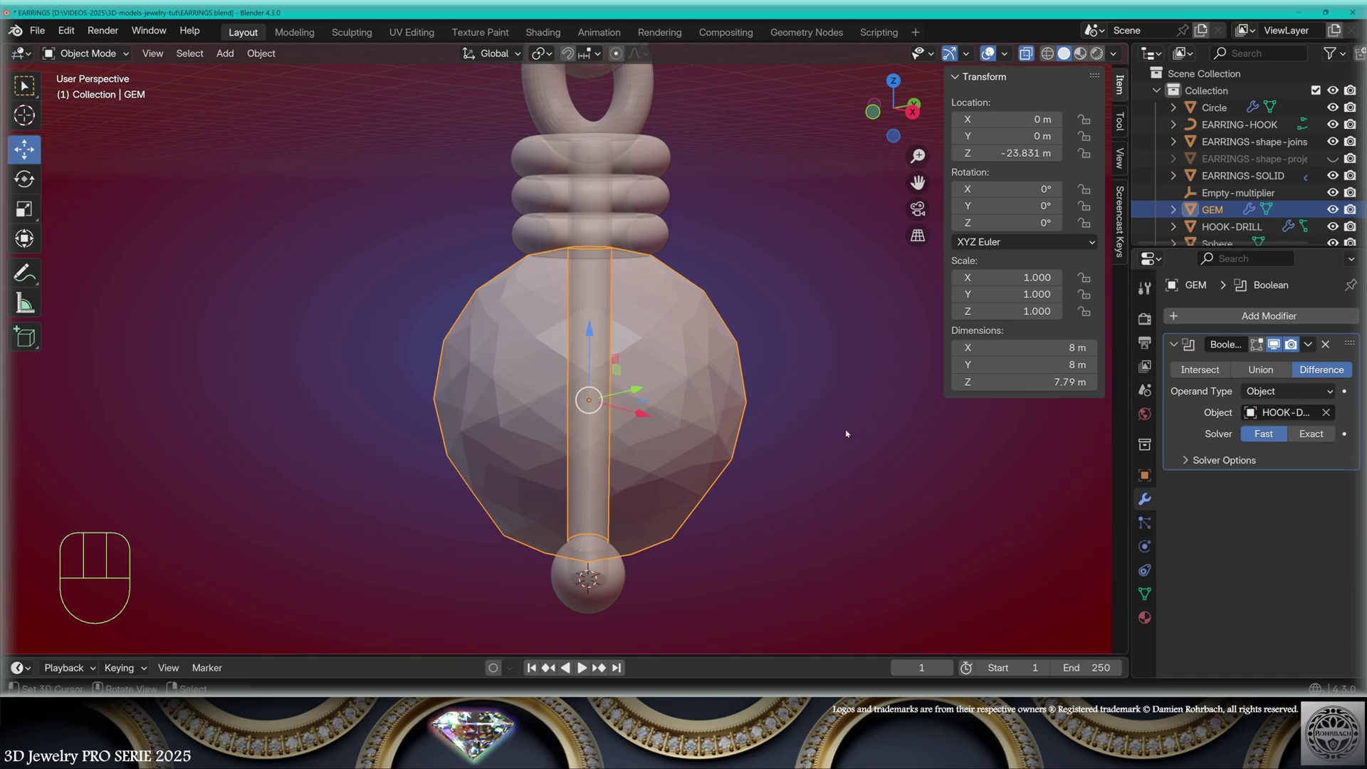
Hide HOOK-DRILL in the viewport and turn off X-ray display
middle_drag(823, 427, 775, 367)
scroll(1252, 178, down, 3)
click(1333, 166)
key(alt+z)
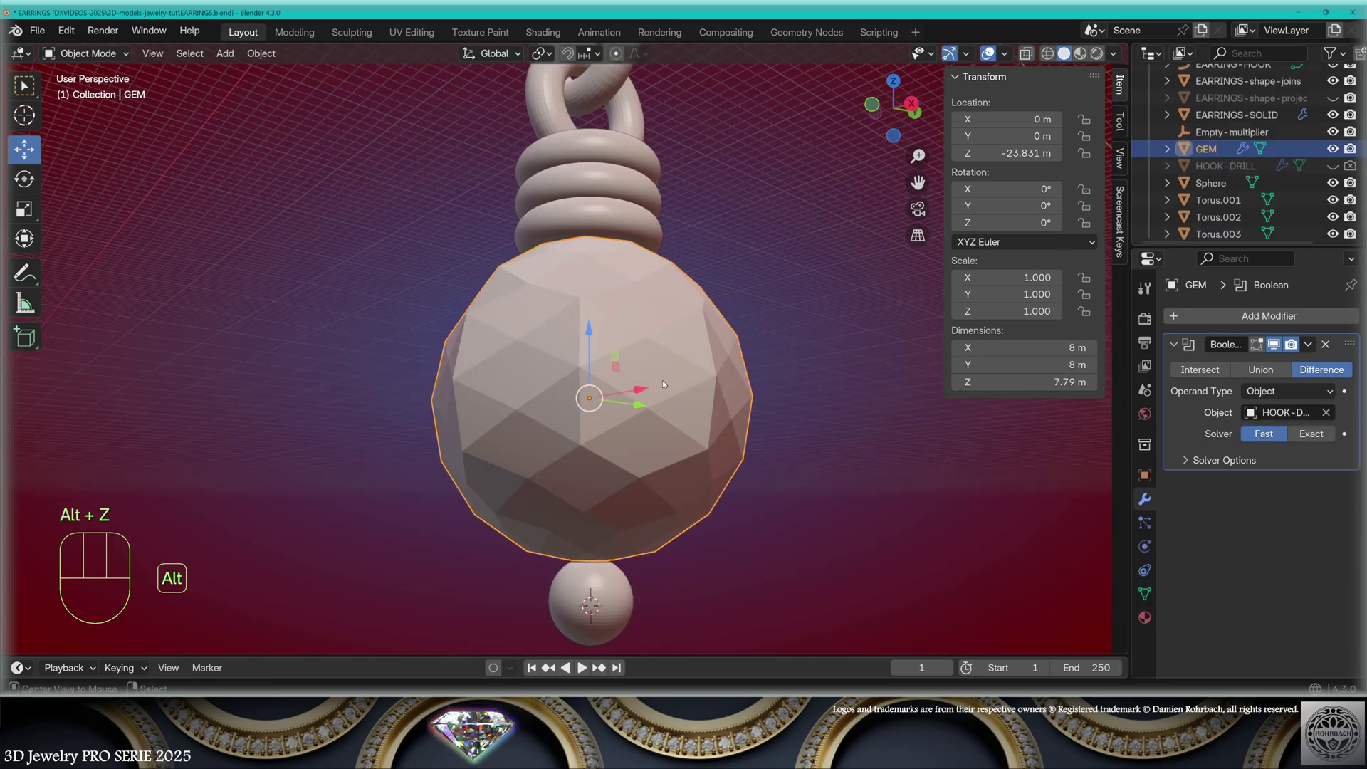
Raise the small sphere along Z against the gem's underside and shade the linking rings smooth
key(g)
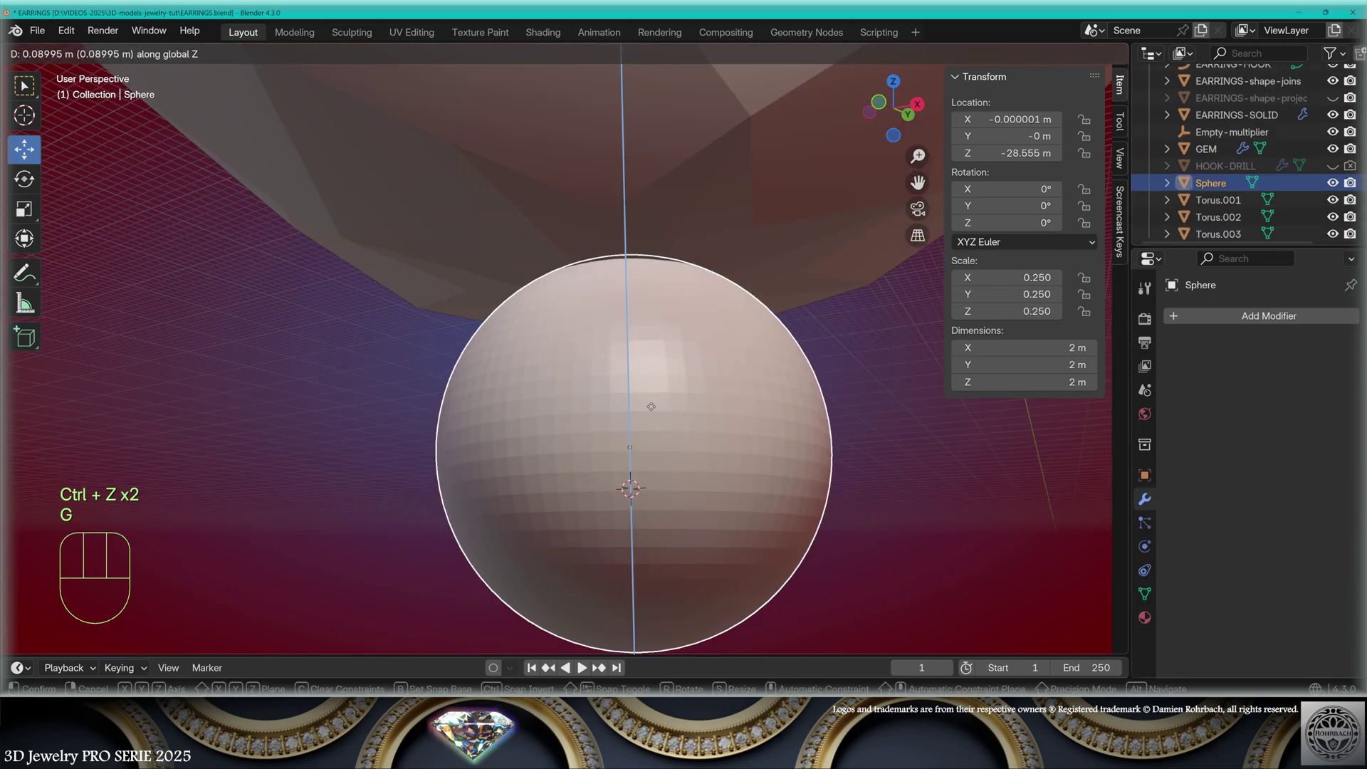
click(400, 112)
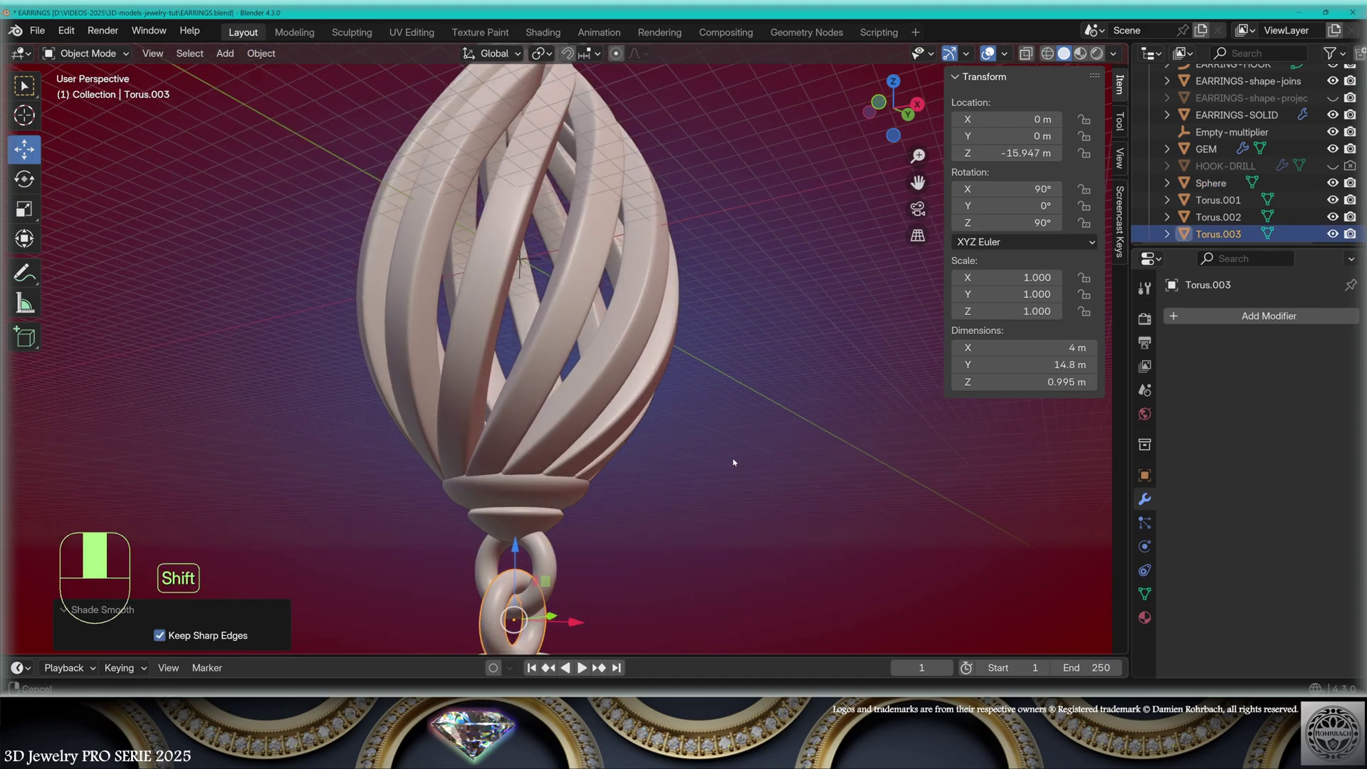
shift+middle_drag(733, 458, 776, 228)
click(282, 54)
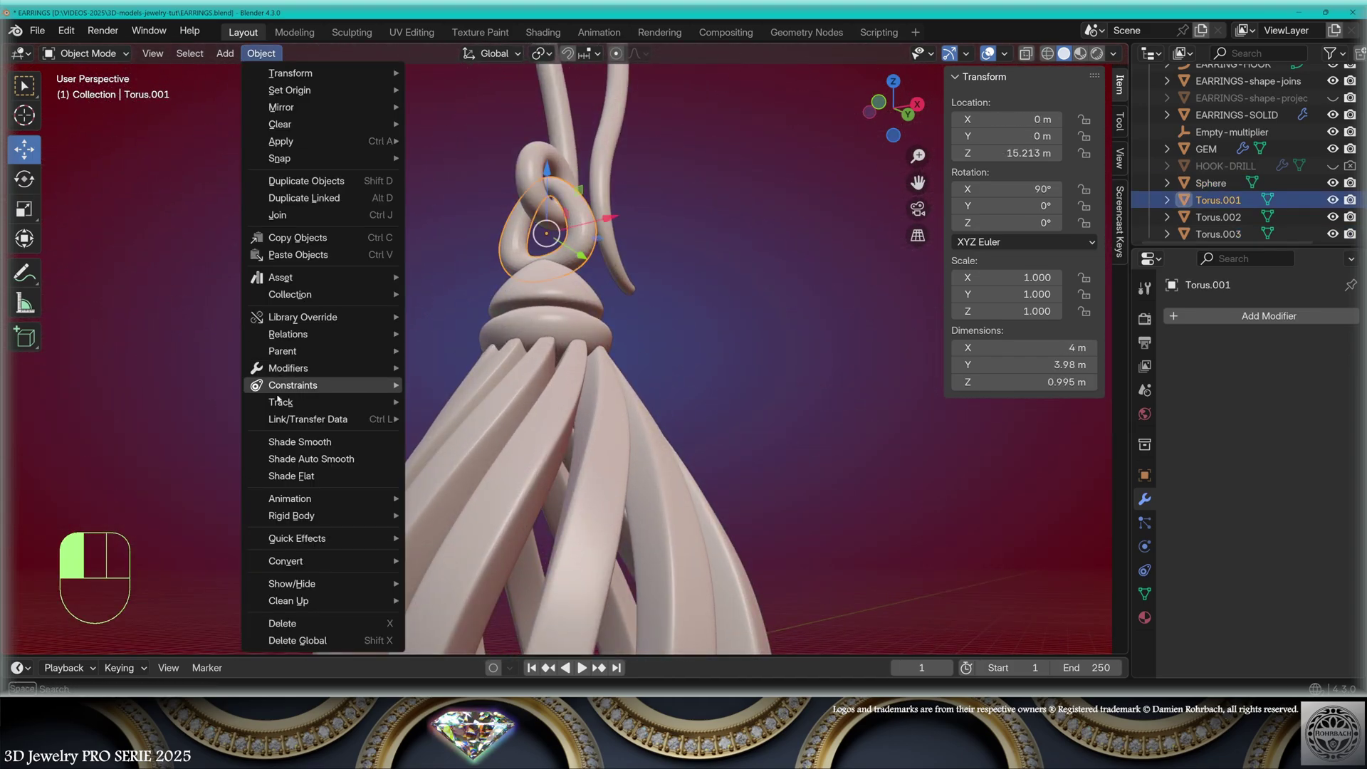
click(519, 159)
click(536, 152)
click(276, 55)
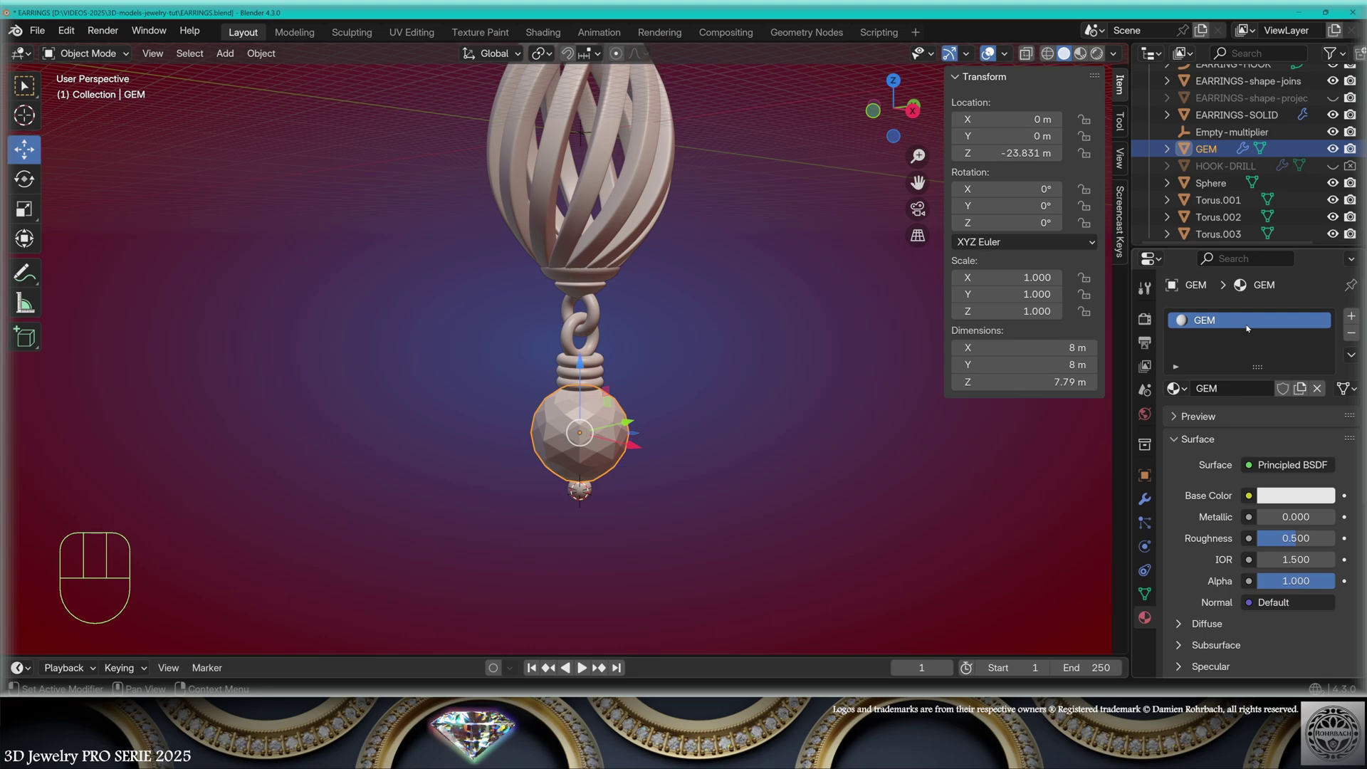
Give EARRINGS-SOLID a GOLD material and link it to all the other metal parts, leaving out the gem
shift+middle_drag(667, 431, 669, 498)
right_click(690, 342)
click(268, 55)
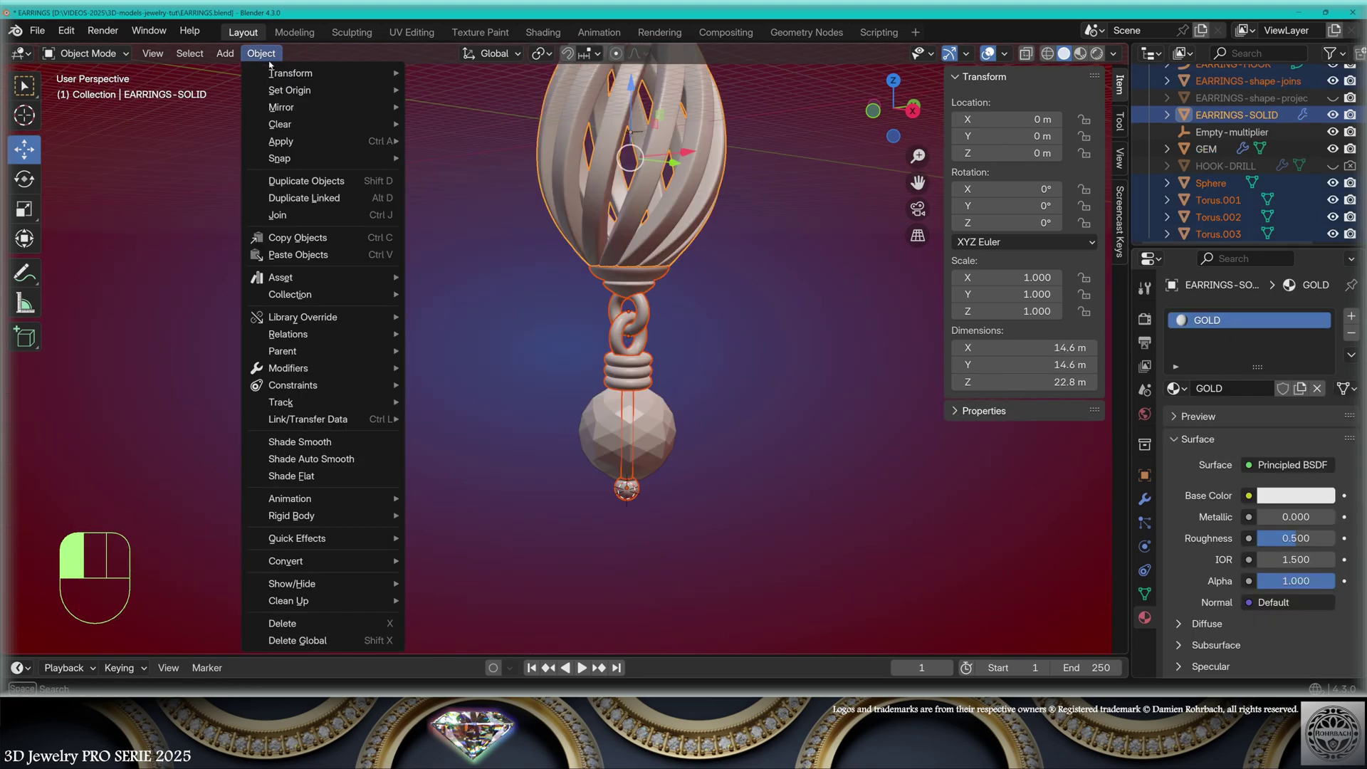
mouse_move(297, 421)
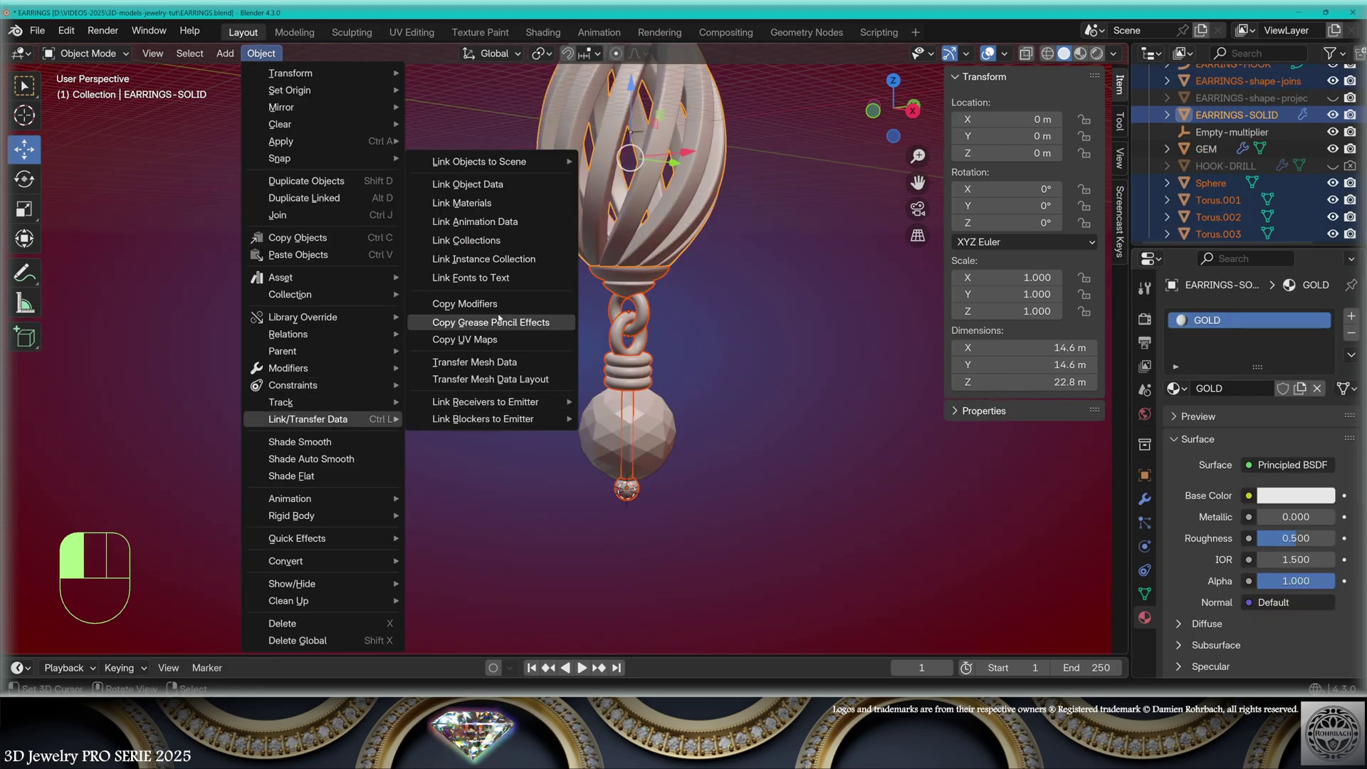
click(482, 203)
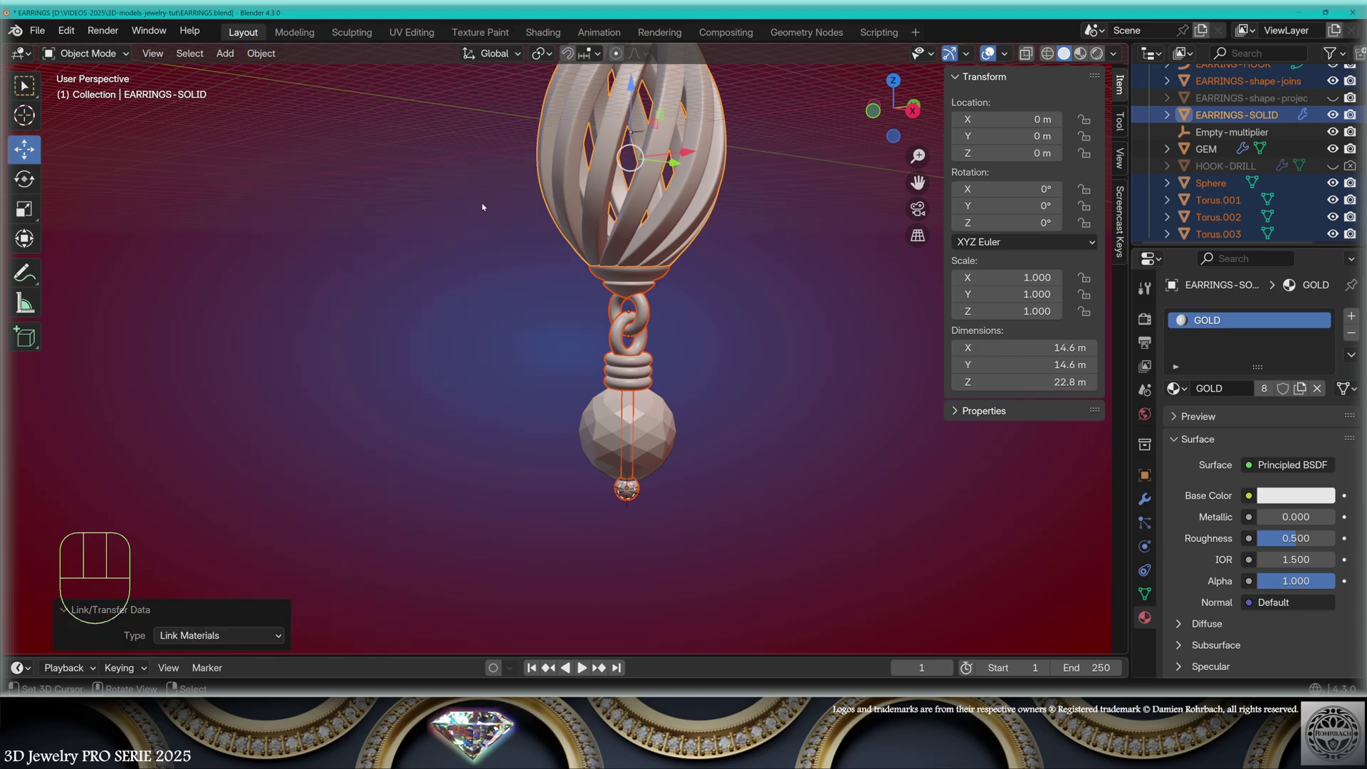
Select all visible parts of the earring and duplicate them in place
shift+middle_drag(723, 304, 603, 402)
scroll(686, 399, up, 3)
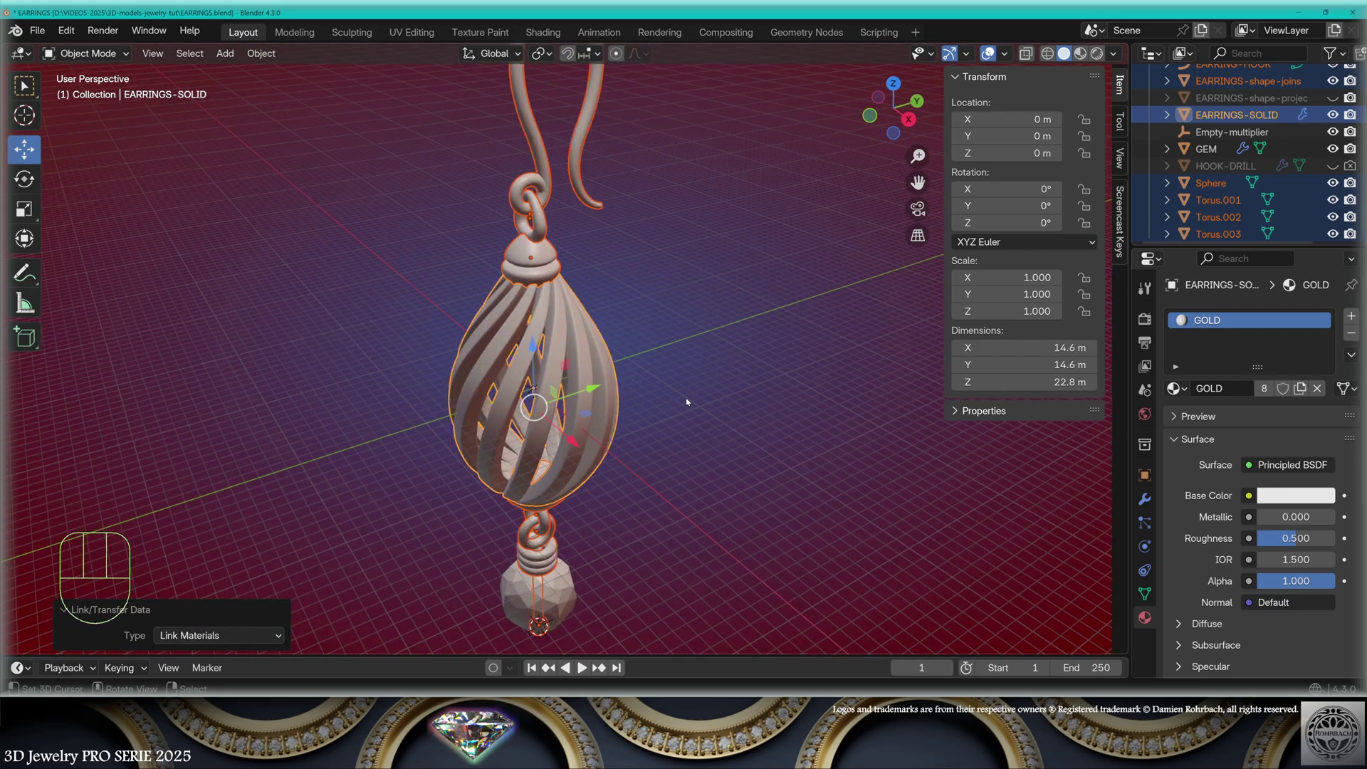
scroll(686, 402, down, 3)
key(ctrl+z)
key(alt+a)
key(b)
drag(442, 67, 641, 565)
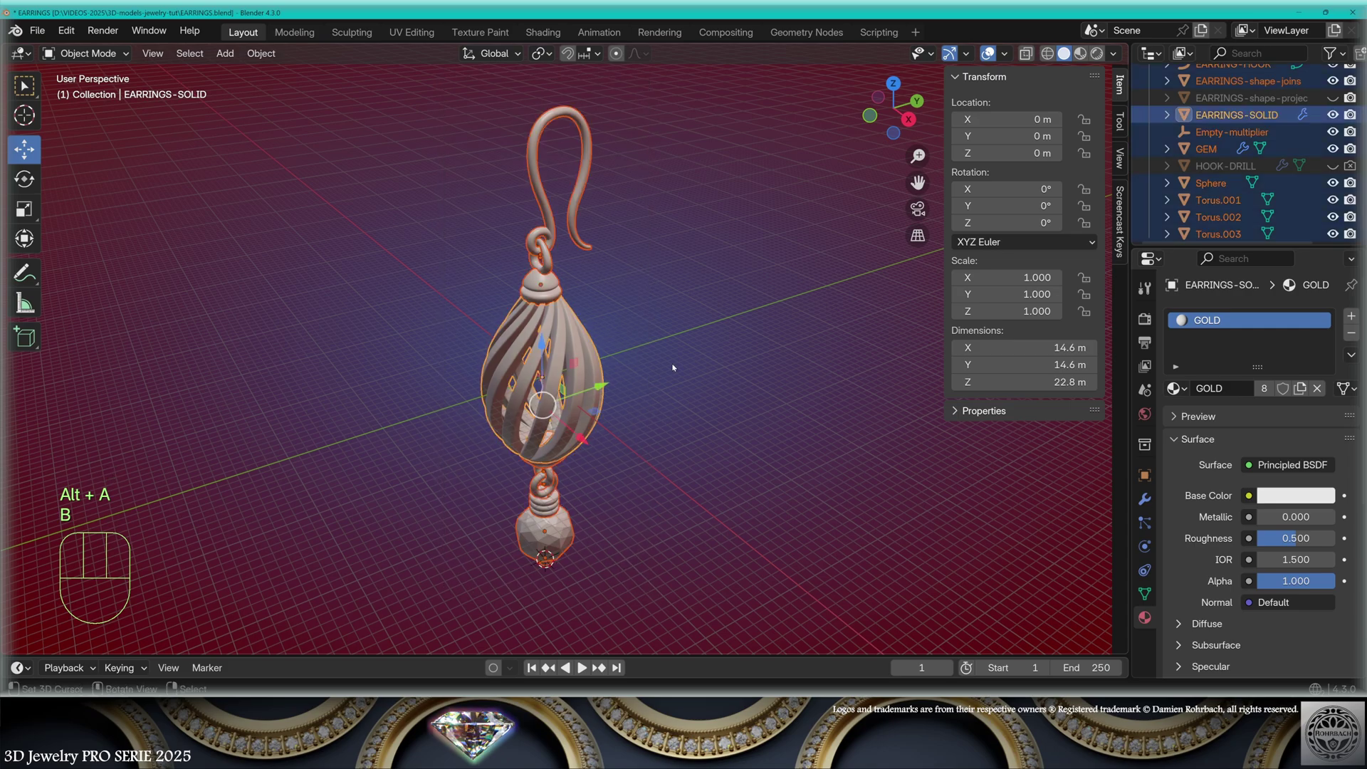
key(shift+d)
right_click(672, 363)
Convert the duplicated parts to meshes and join them into one object
key(alt+c)
click(657, 310)
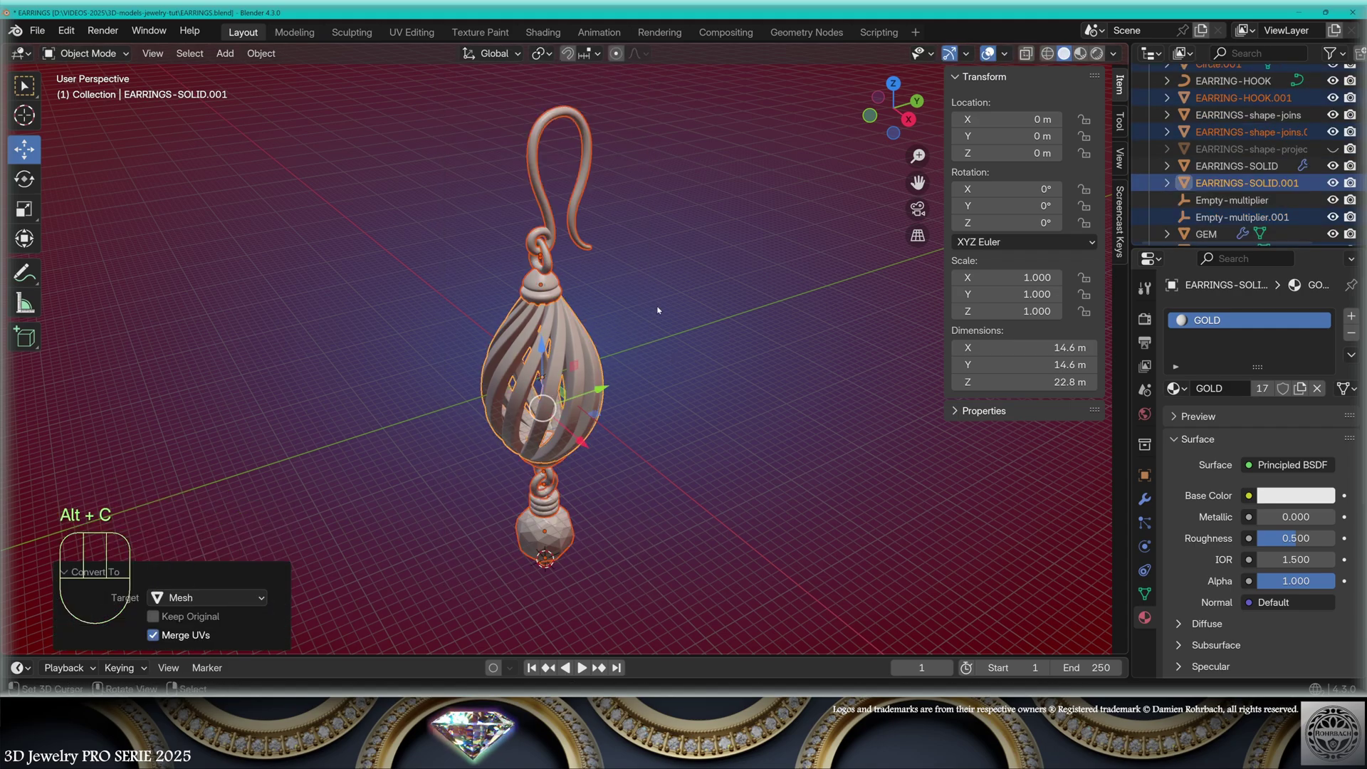
key(ctrl+j)
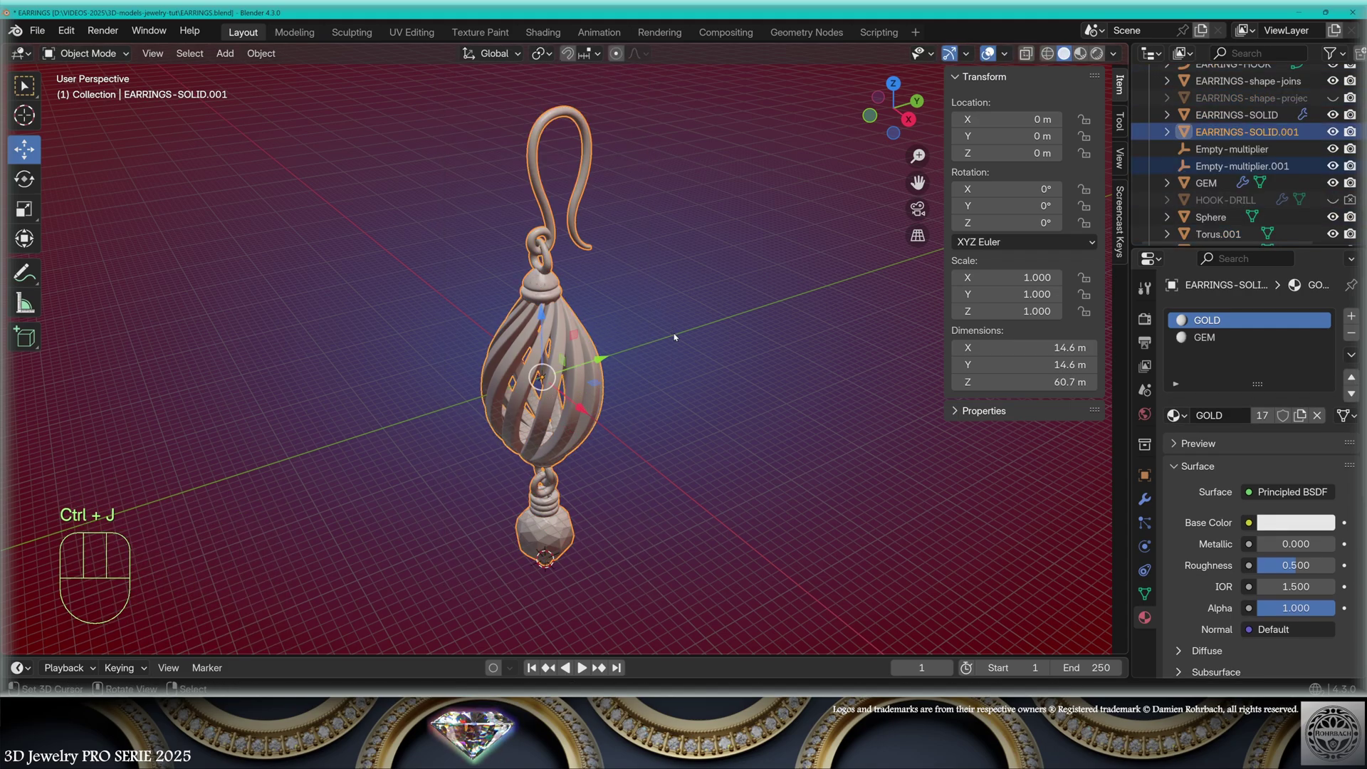